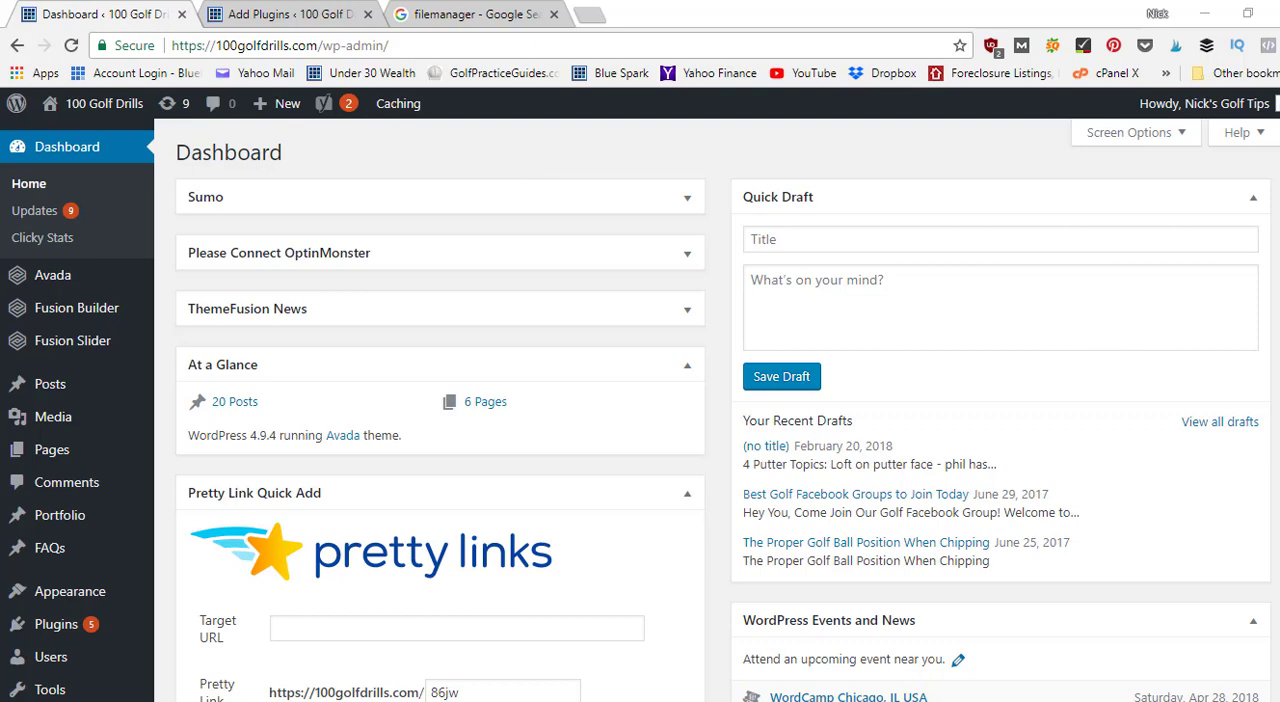
Open the list of all posts in a new browser tab and switch to it.
scroll(640, 411, down, 3)
scroll(440, 400, down, 1)
scroll(440, 400, up, 5)
mouse_move(47, 390)
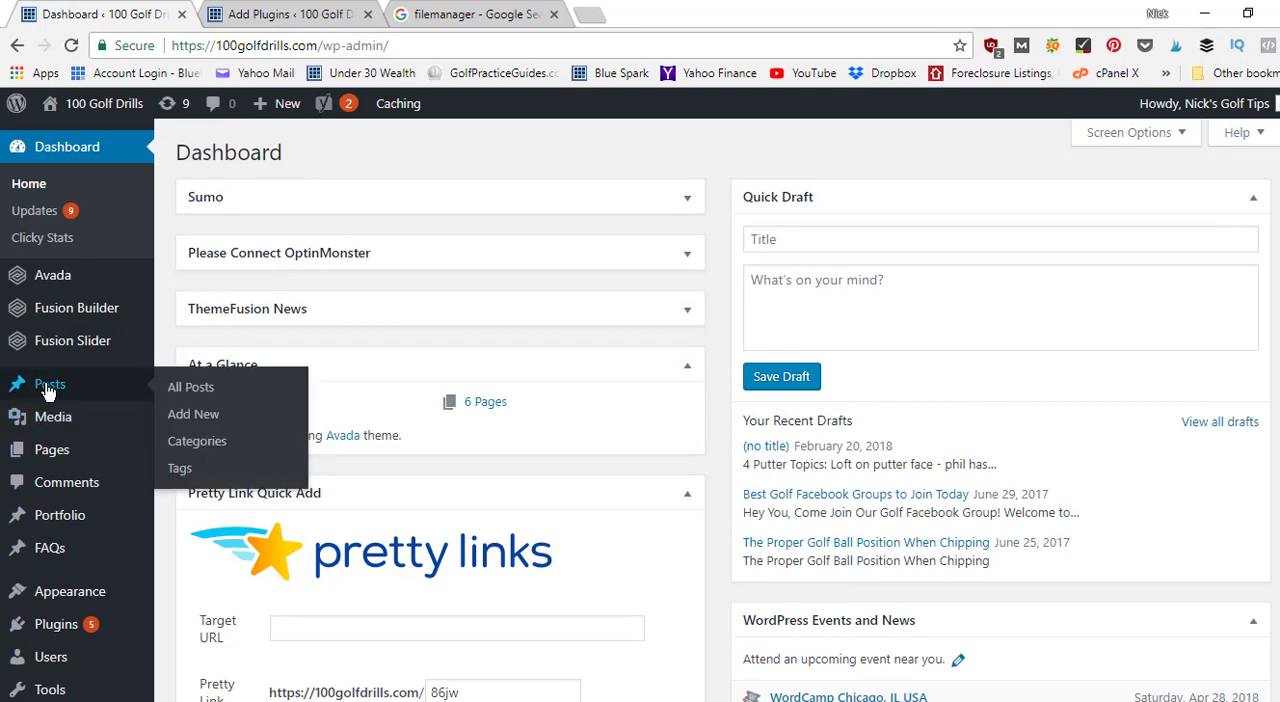
right_click(200, 390)
click(210, 400)
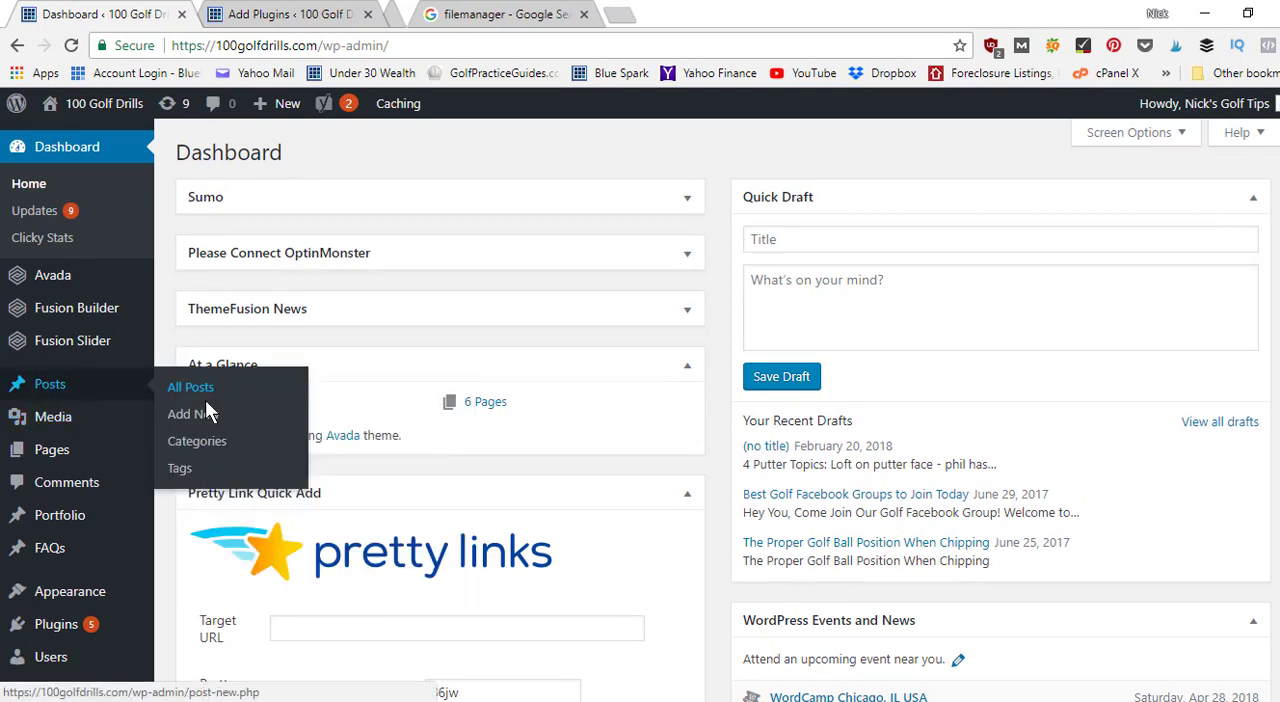
click(471, 18)
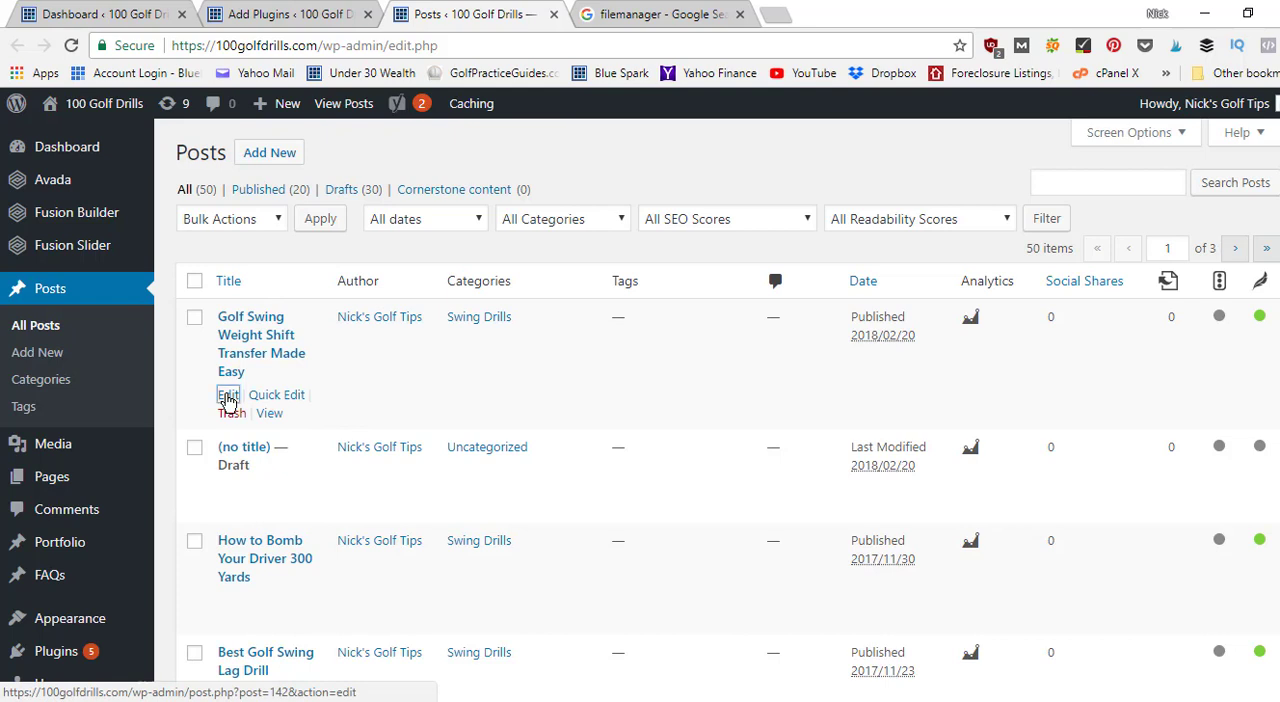
Open the post "Golf Swing Weight Shift Transfer Made Easy" for editing in a new browser tab and switch to it.
right_click(228, 398)
click(300, 410)
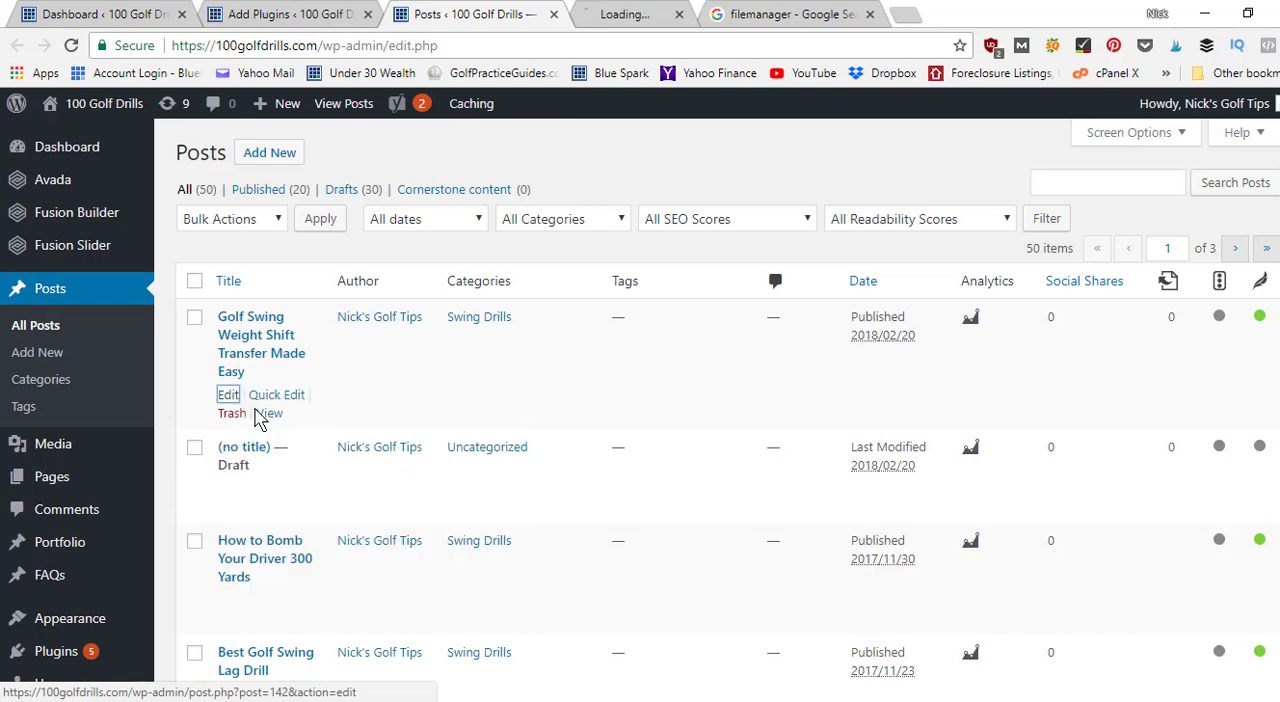
click(645, 18)
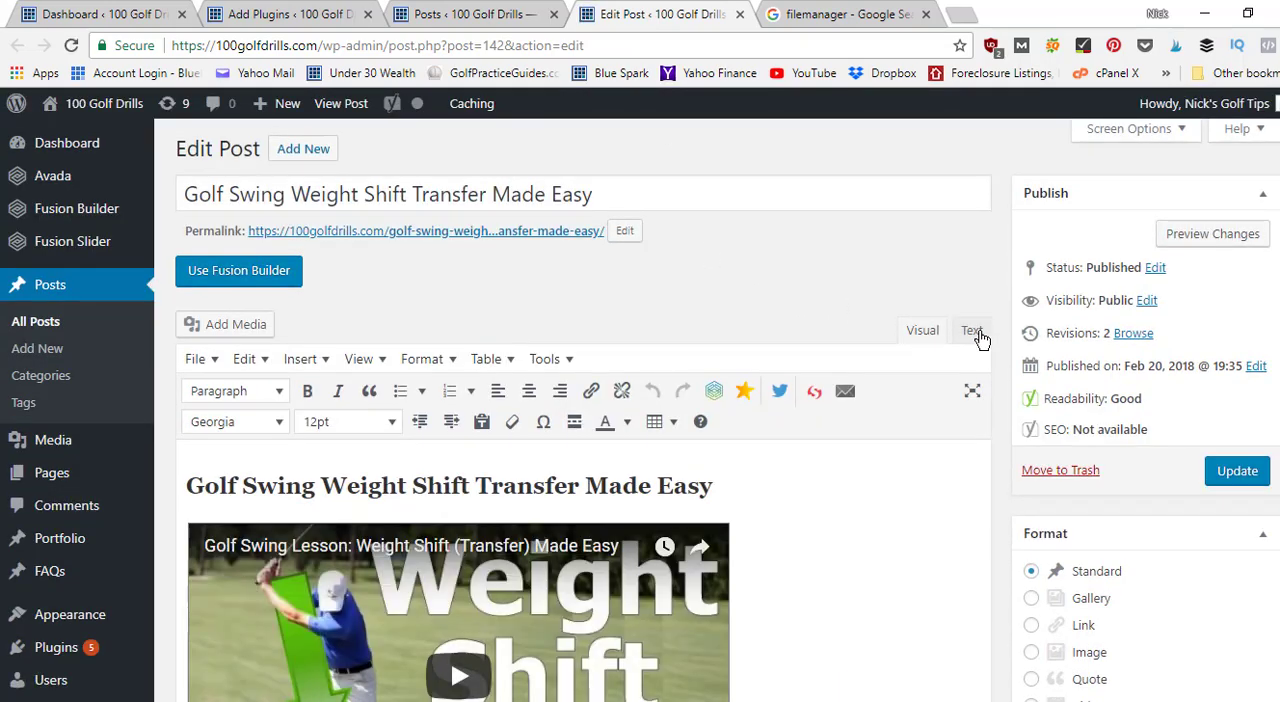
Search the post's HTML source for the injected spam word "massage", and return to the visual editor.
click(972, 332)
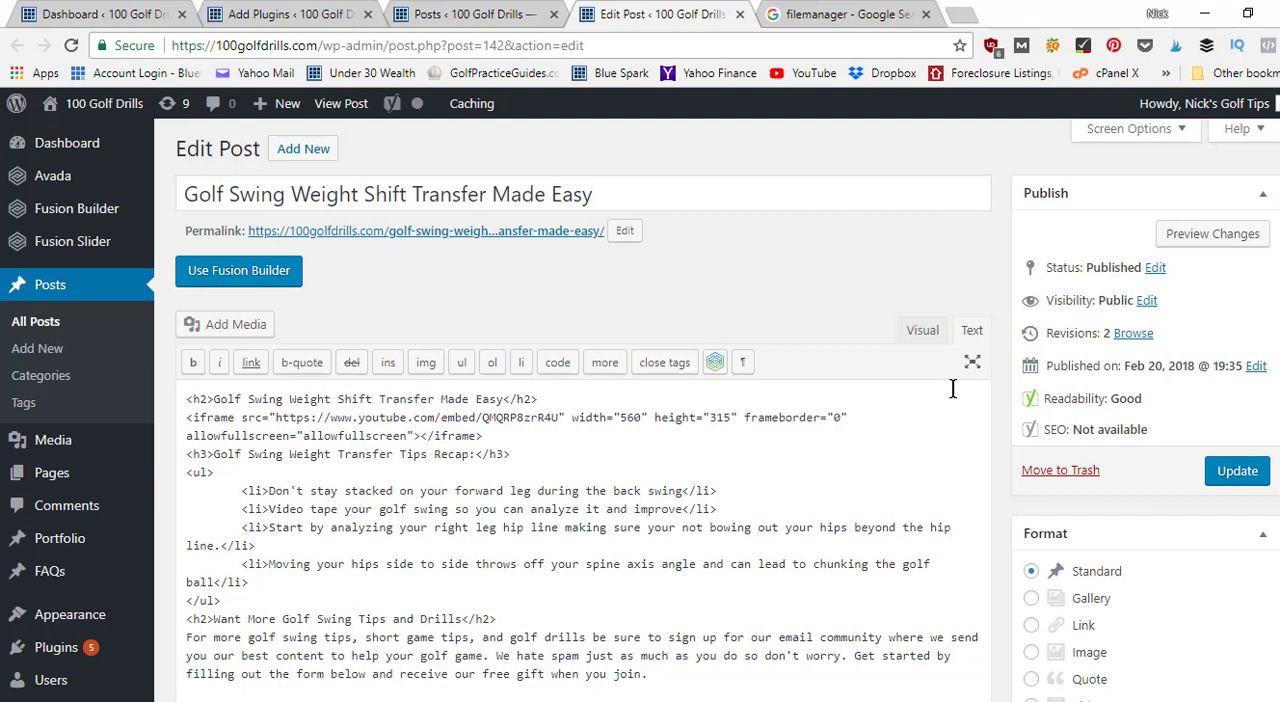
key(ctrl+f)
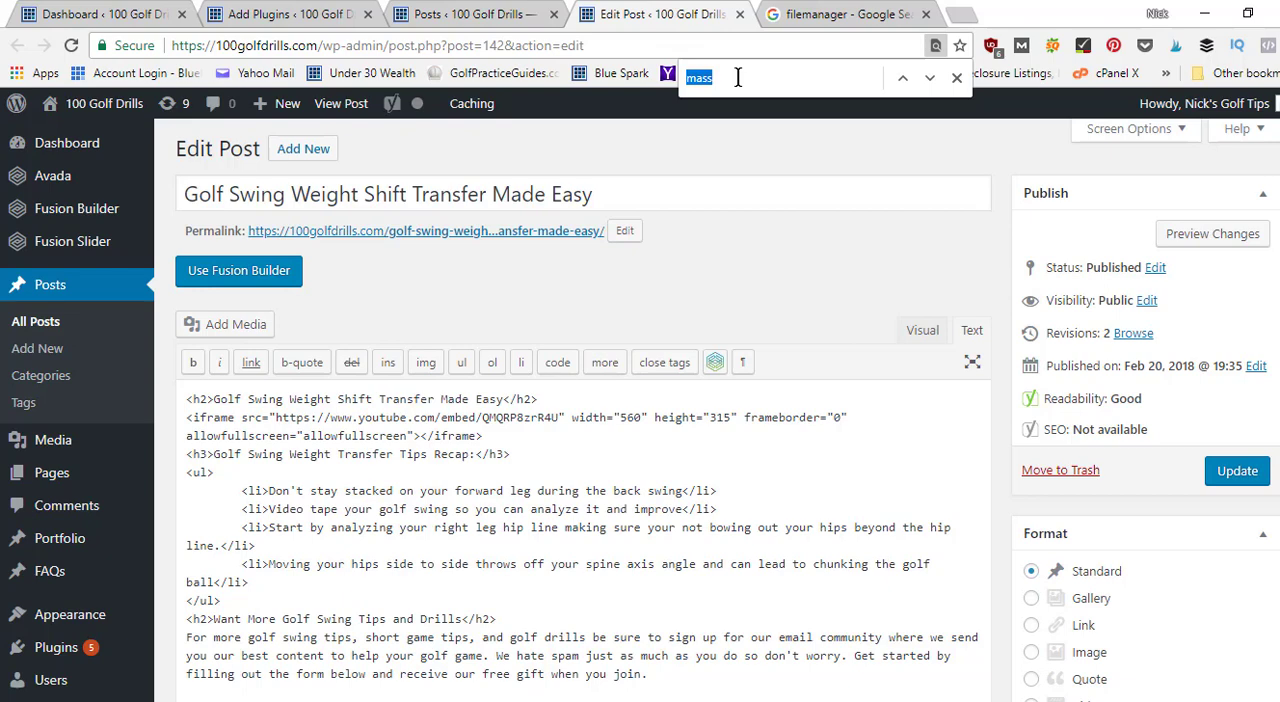
text(massage)
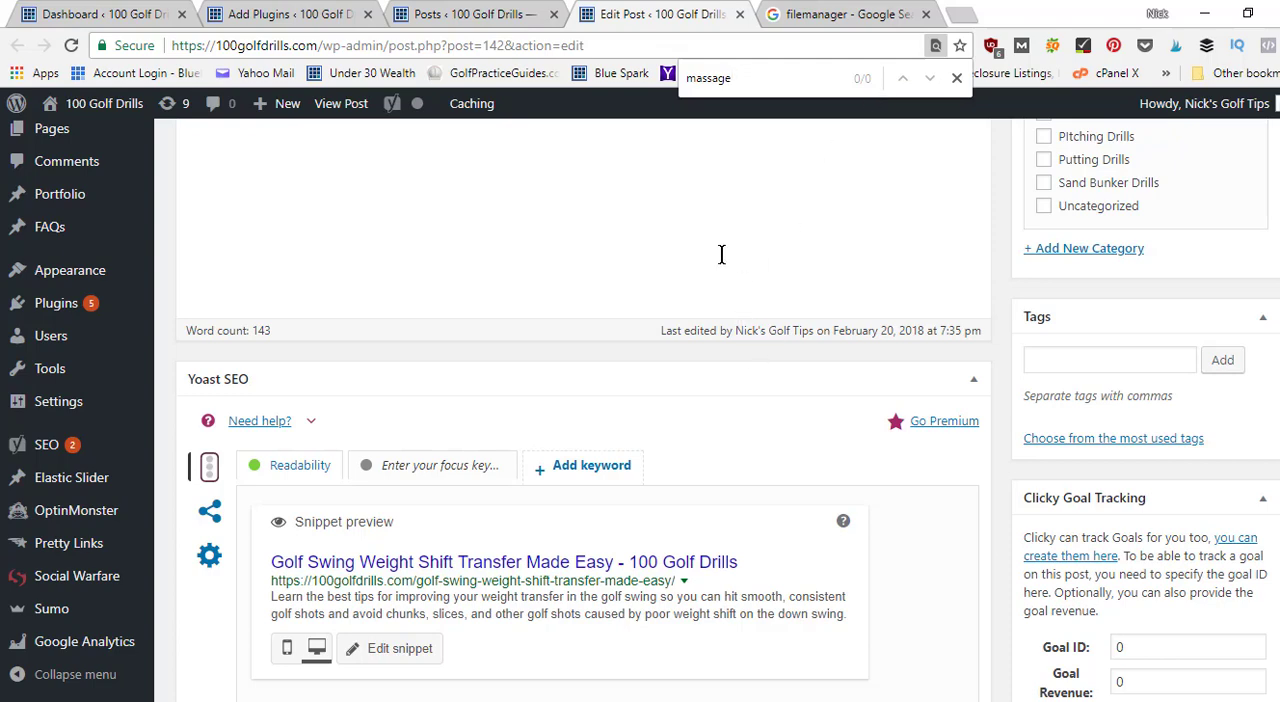
scroll(583, 400, up, 10)
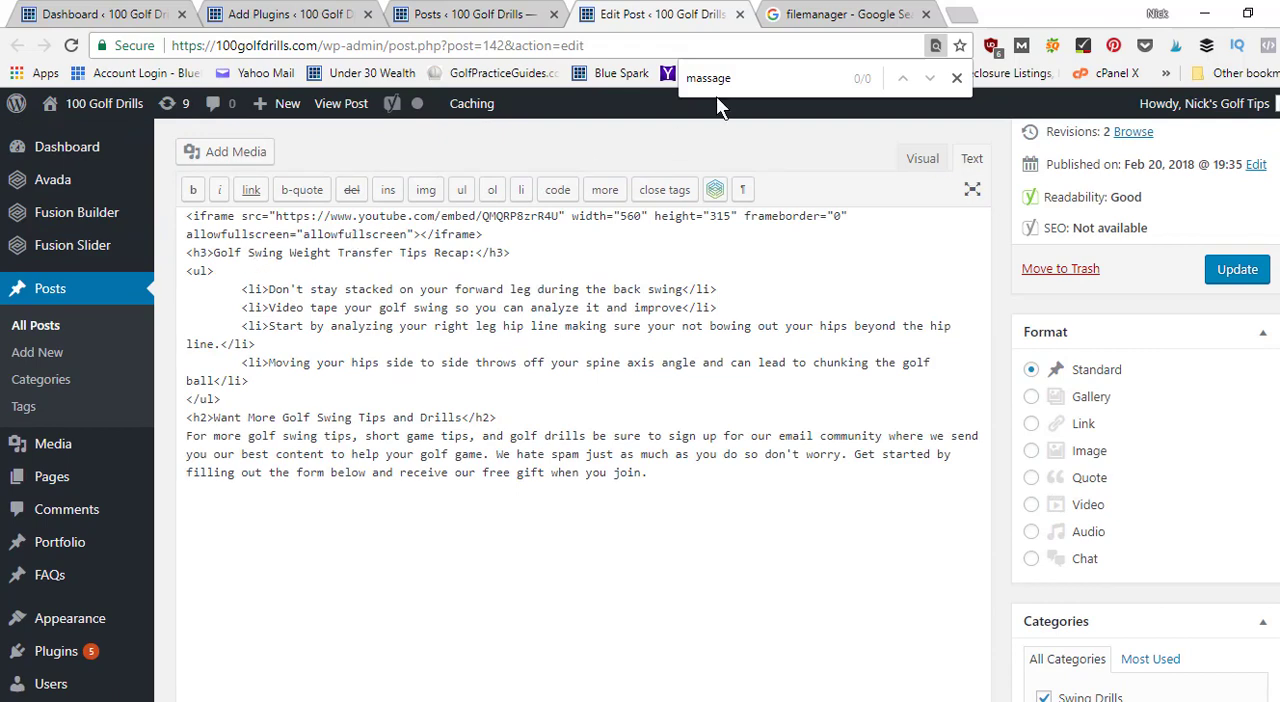
scroll(583, 400, up, 2)
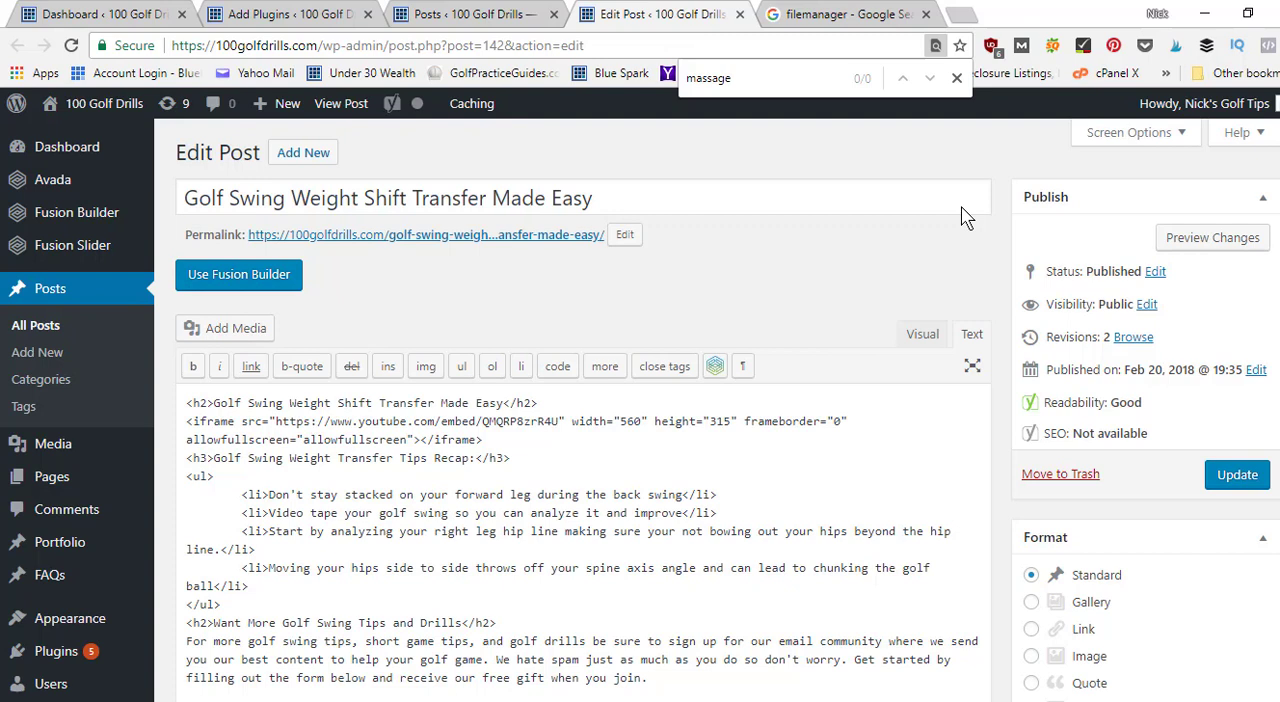
click(956, 79)
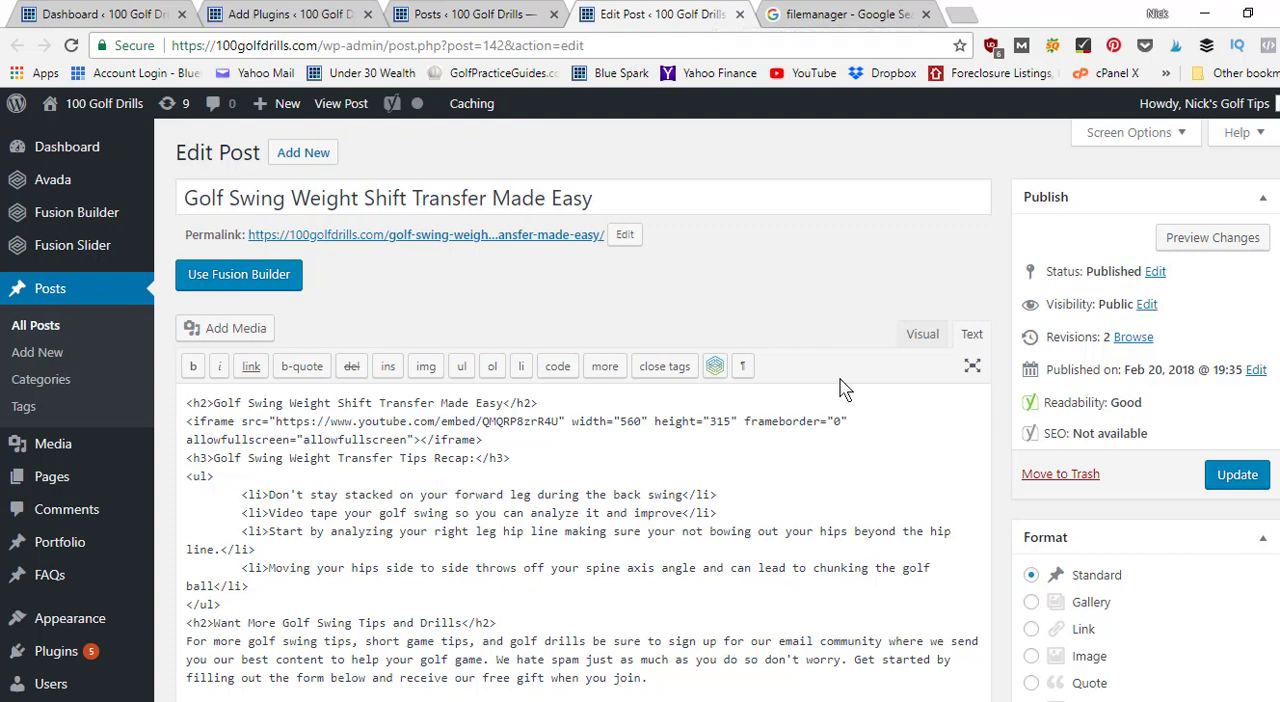
click(918, 336)
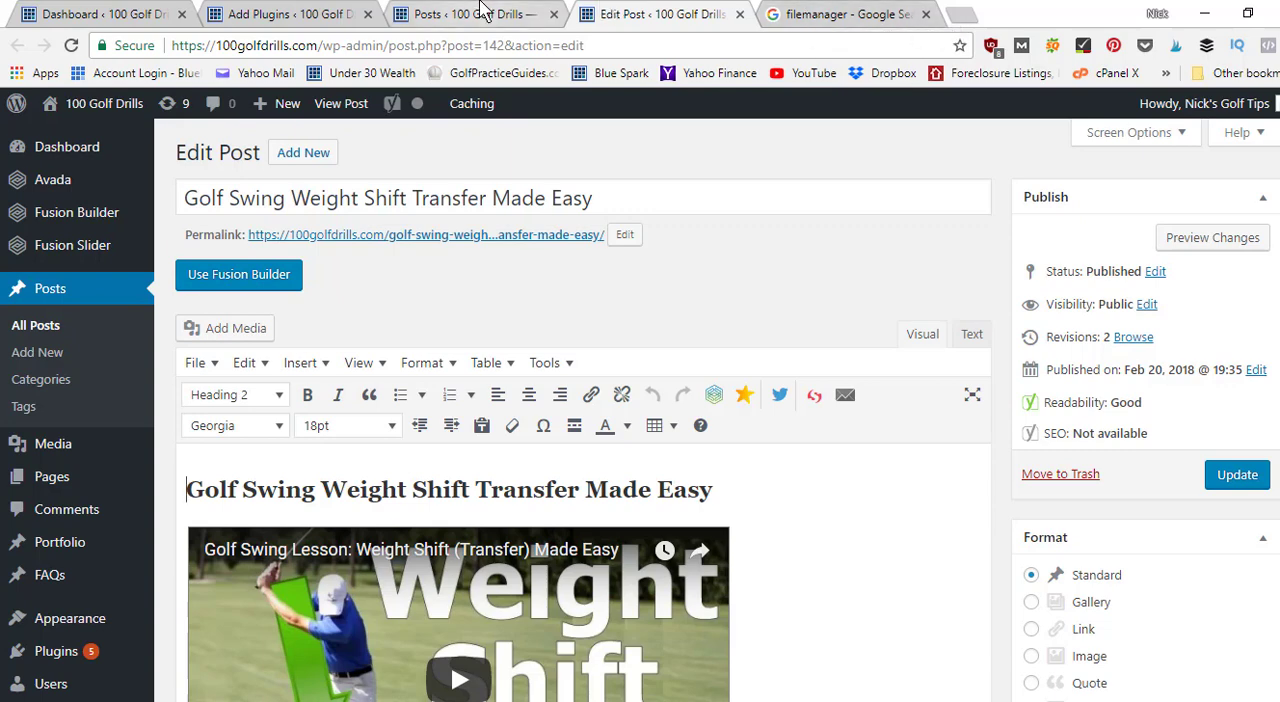
Search the plugin directory on the Add Plugins page for "wordfence".
click(293, 12)
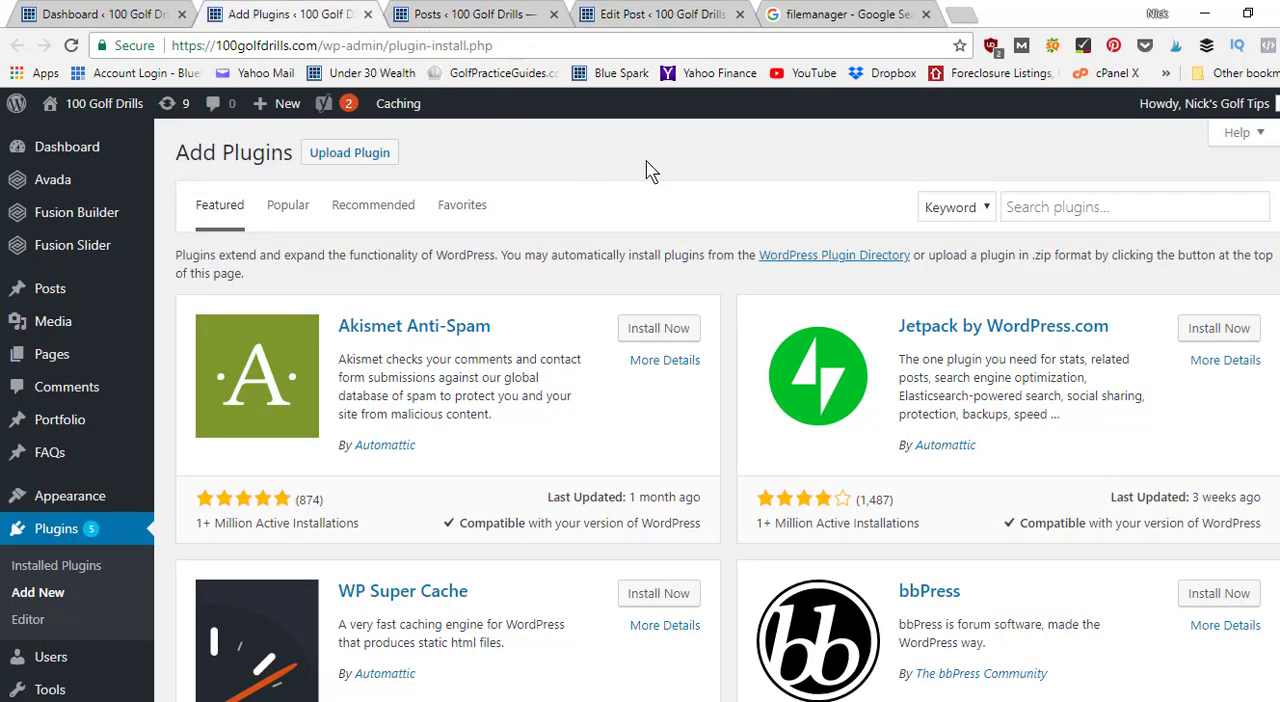
click(1071, 211)
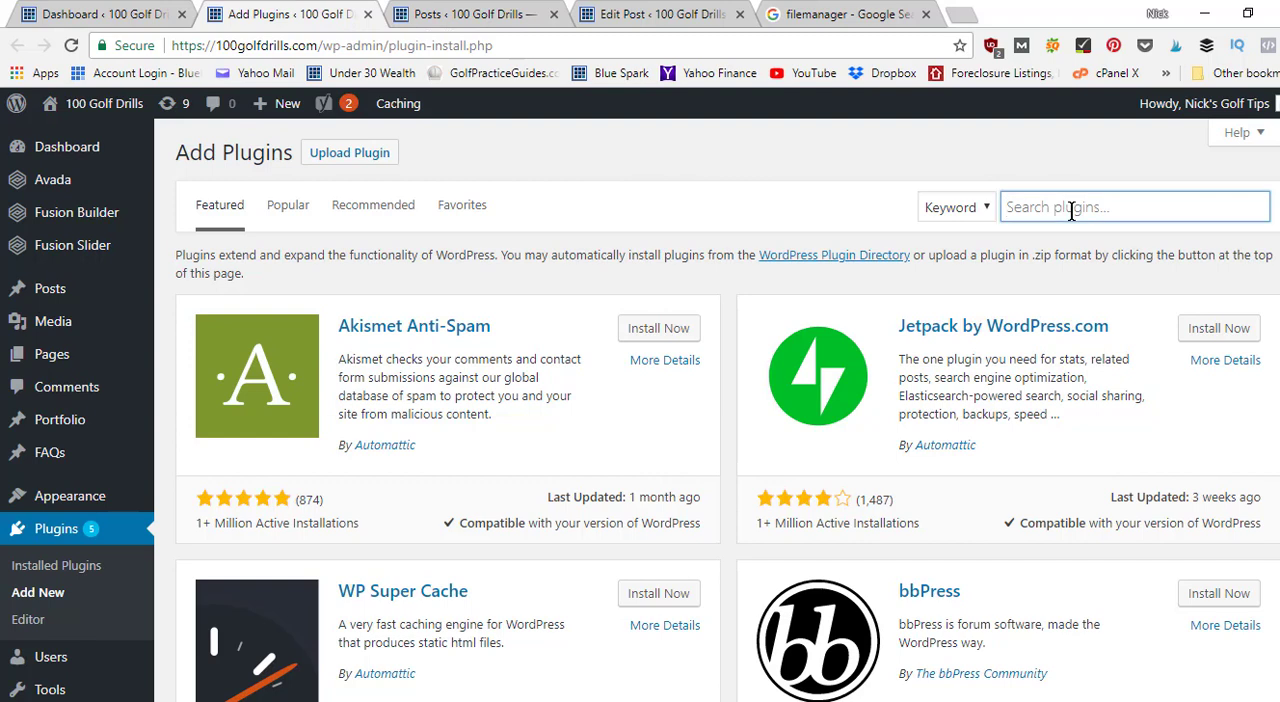
text(word)
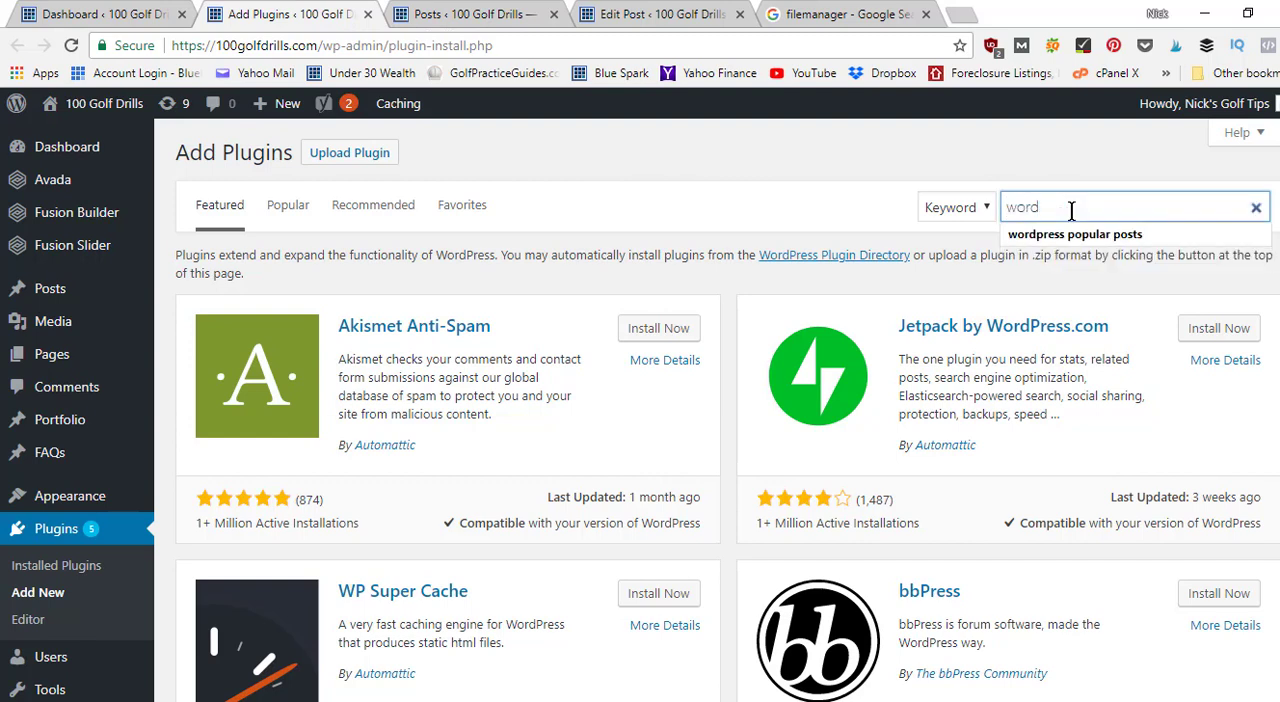
text(fence)
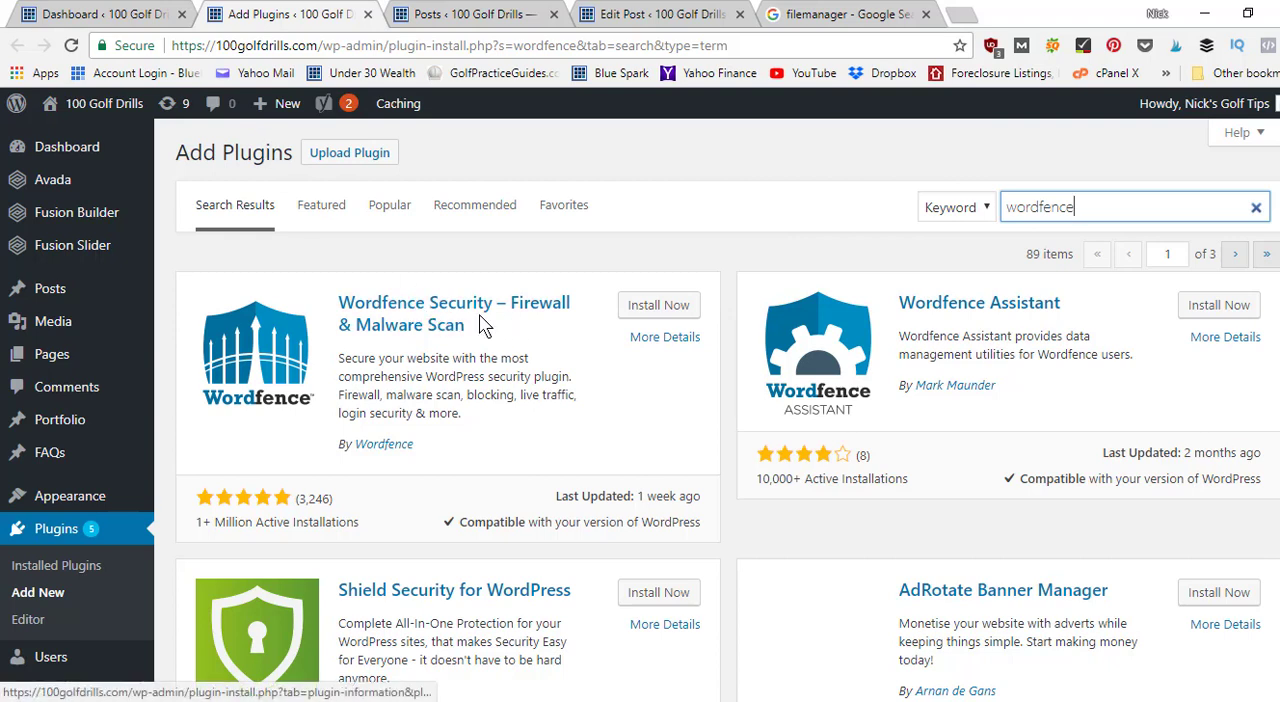
Install and activate the Wordfence Security – Firewall & Malware Scan plugin, dismissing its alert e-mail dialog without an address.
click(658, 305)
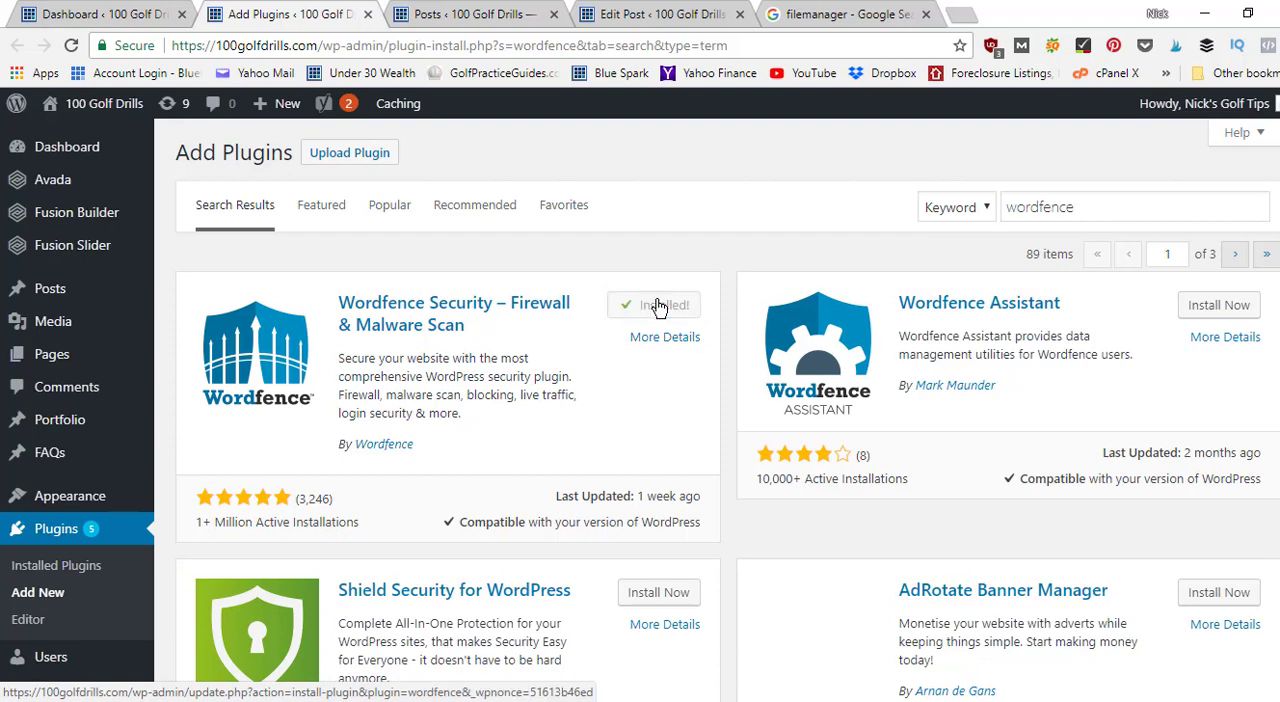
click(659, 307)
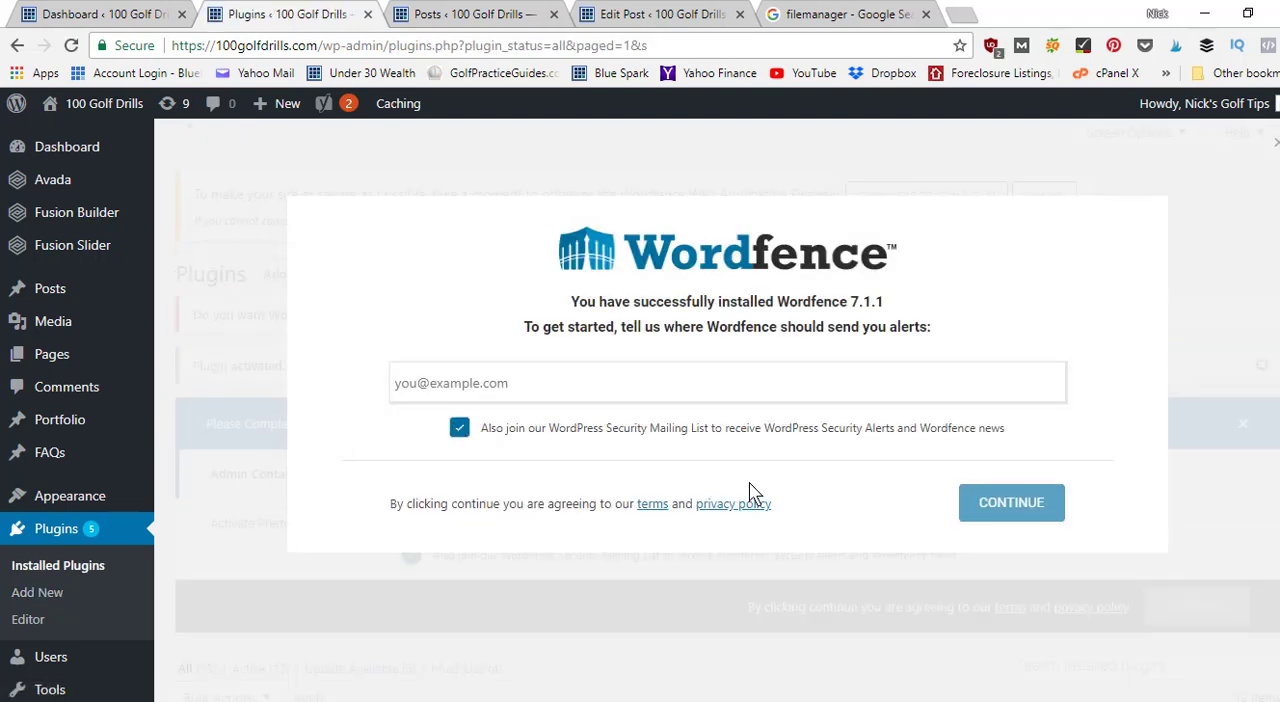
click(1240, 362)
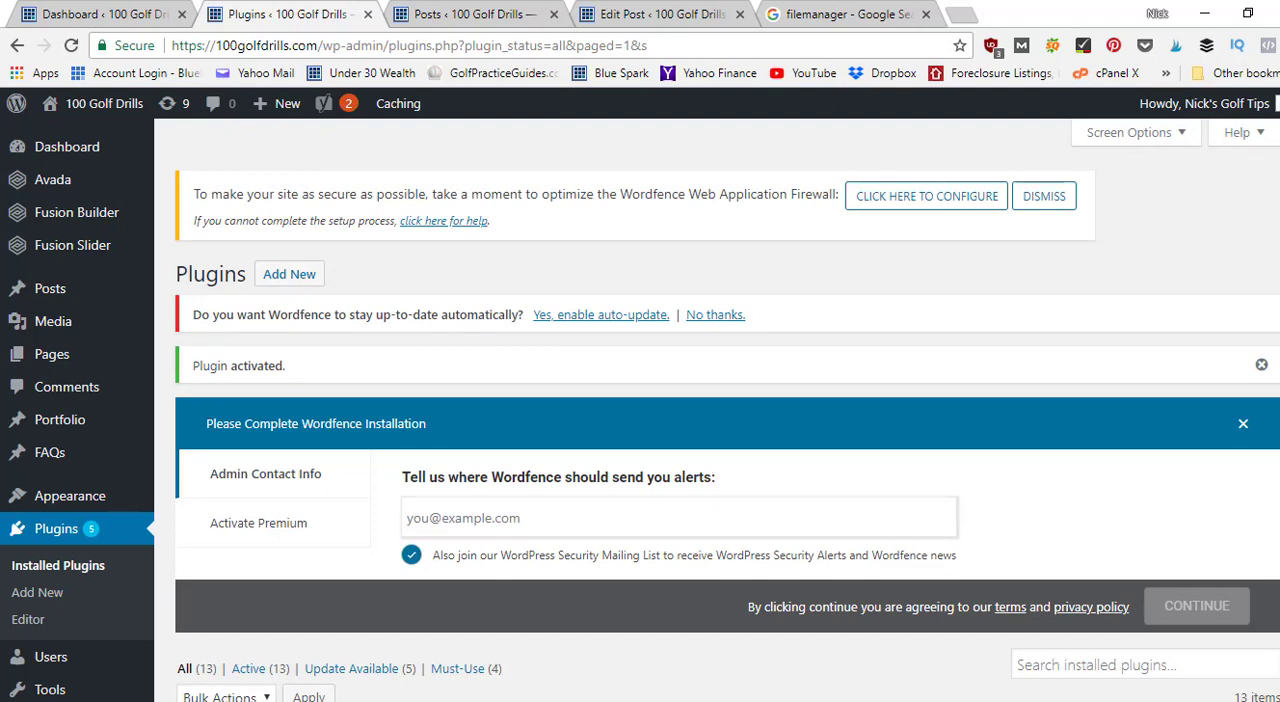
Enable automatic updates for Wordfence and open the configuration of its Web Application Firewall.
right_click(998, 184)
click(785, 270)
click(593, 316)
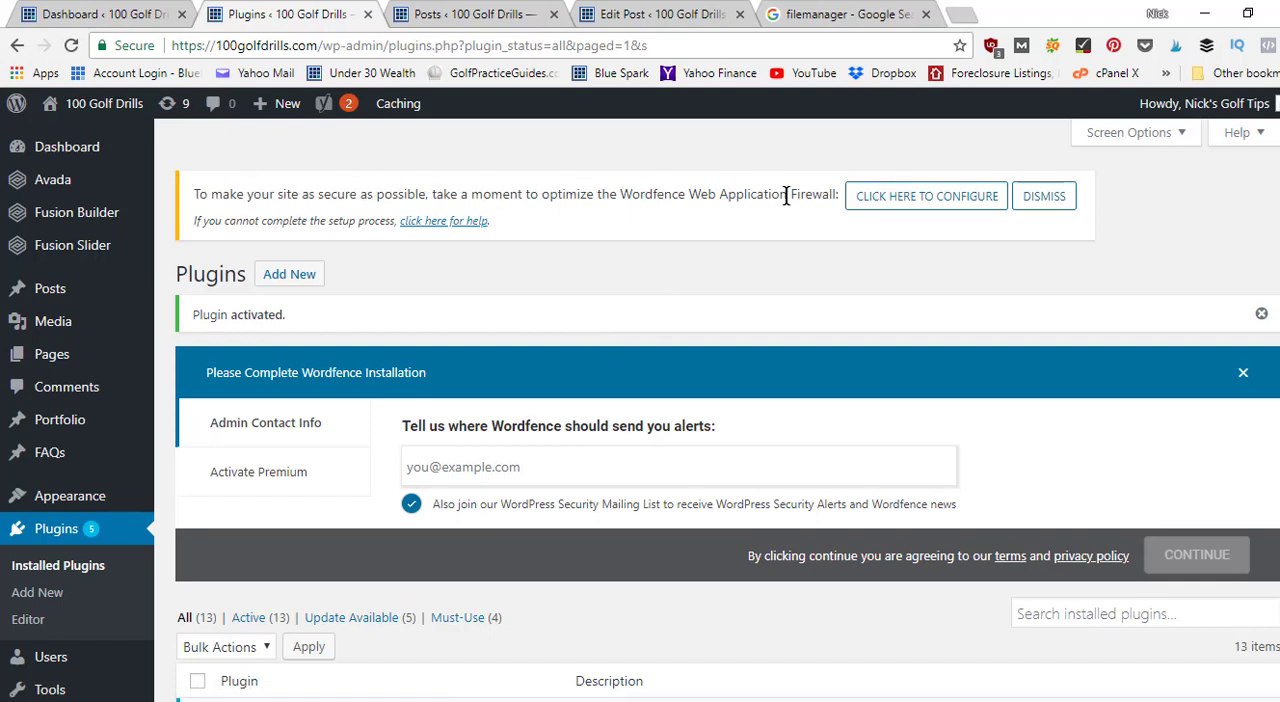
click(928, 203)
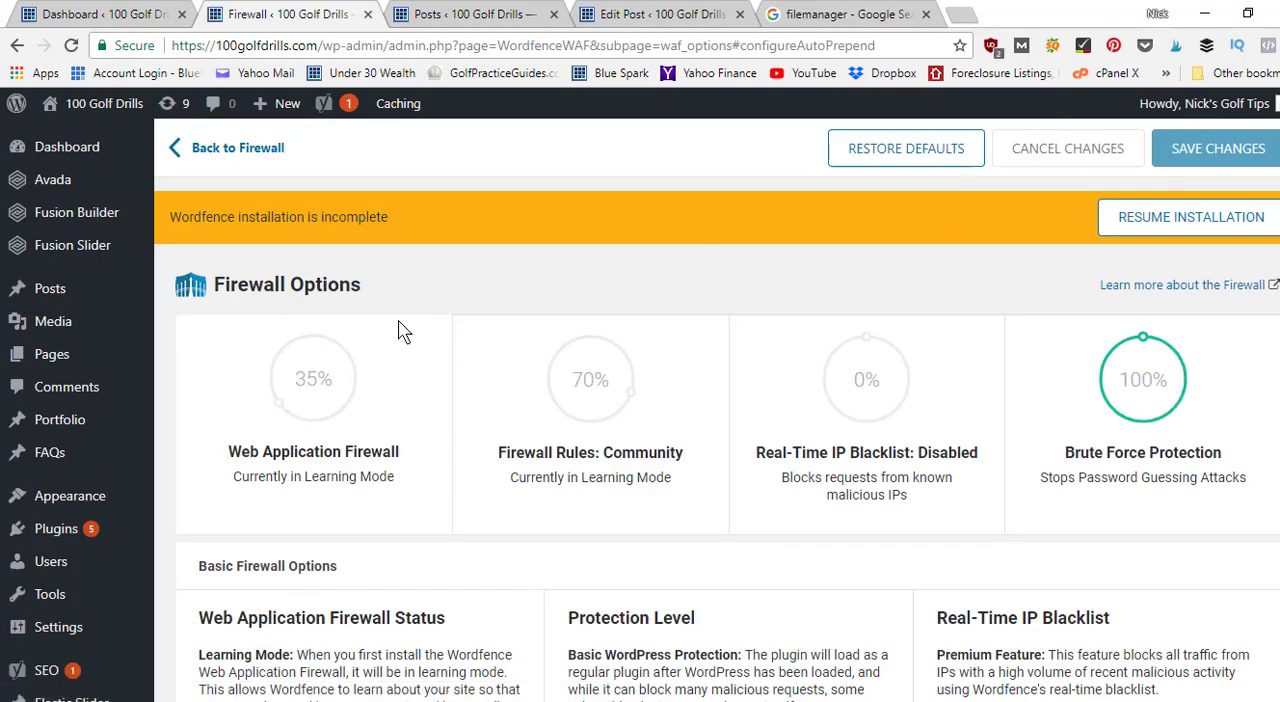
Examine the Wordfence firewall options, including the firewall status, the protection level and the advanced firewall options.
mouse_move(400, 330)
scroll(1274, 250, down, 1)
scroll(1274, 250, up, 1)
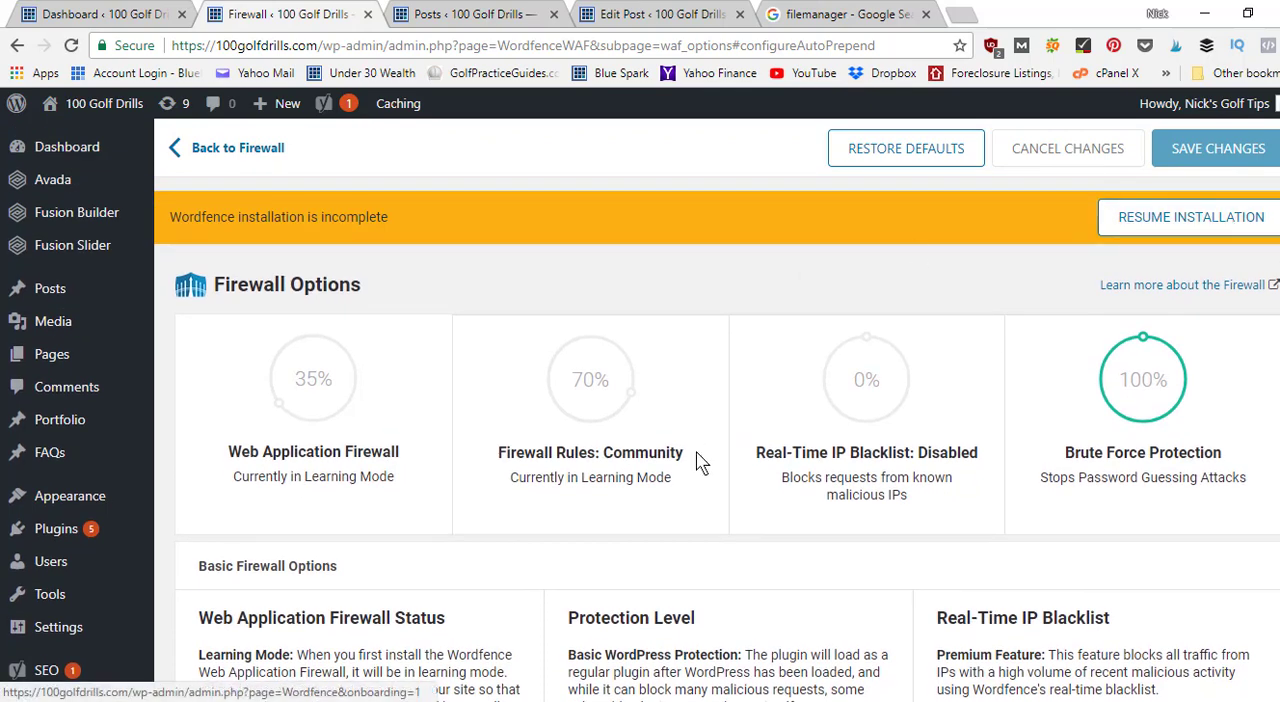
scroll(717, 410, down, 4)
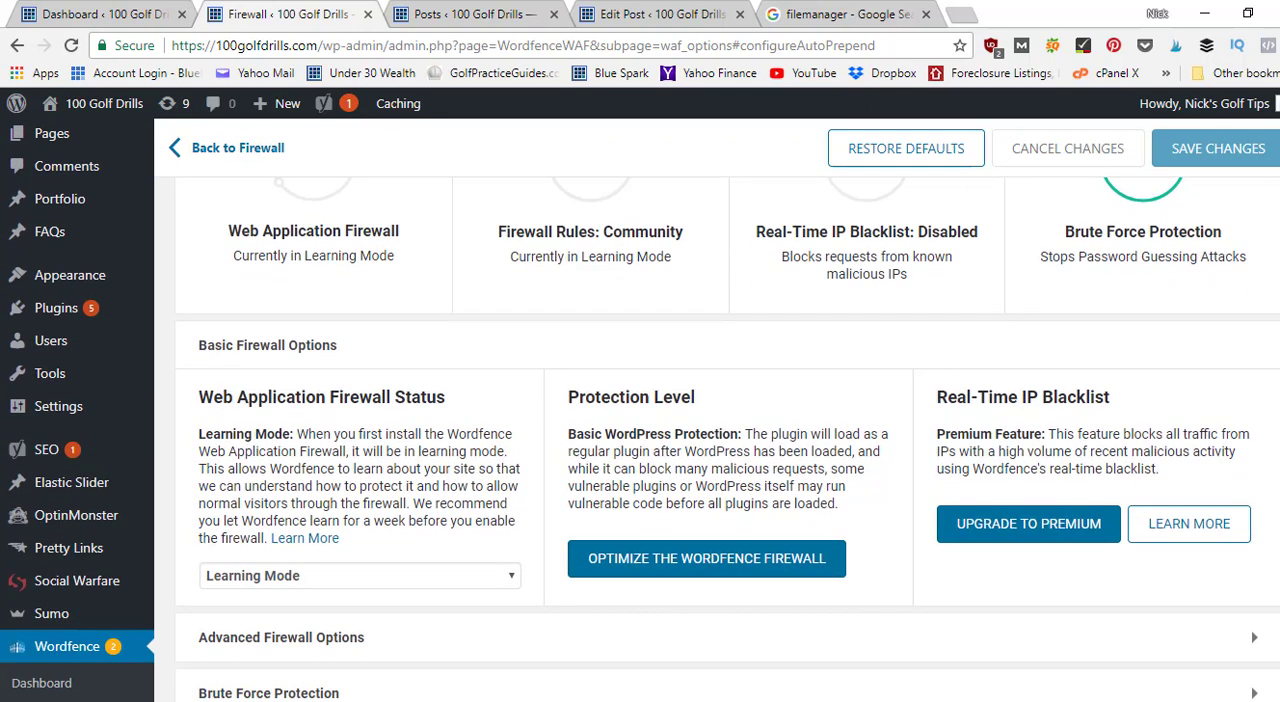
scroll(717, 410, down, 1)
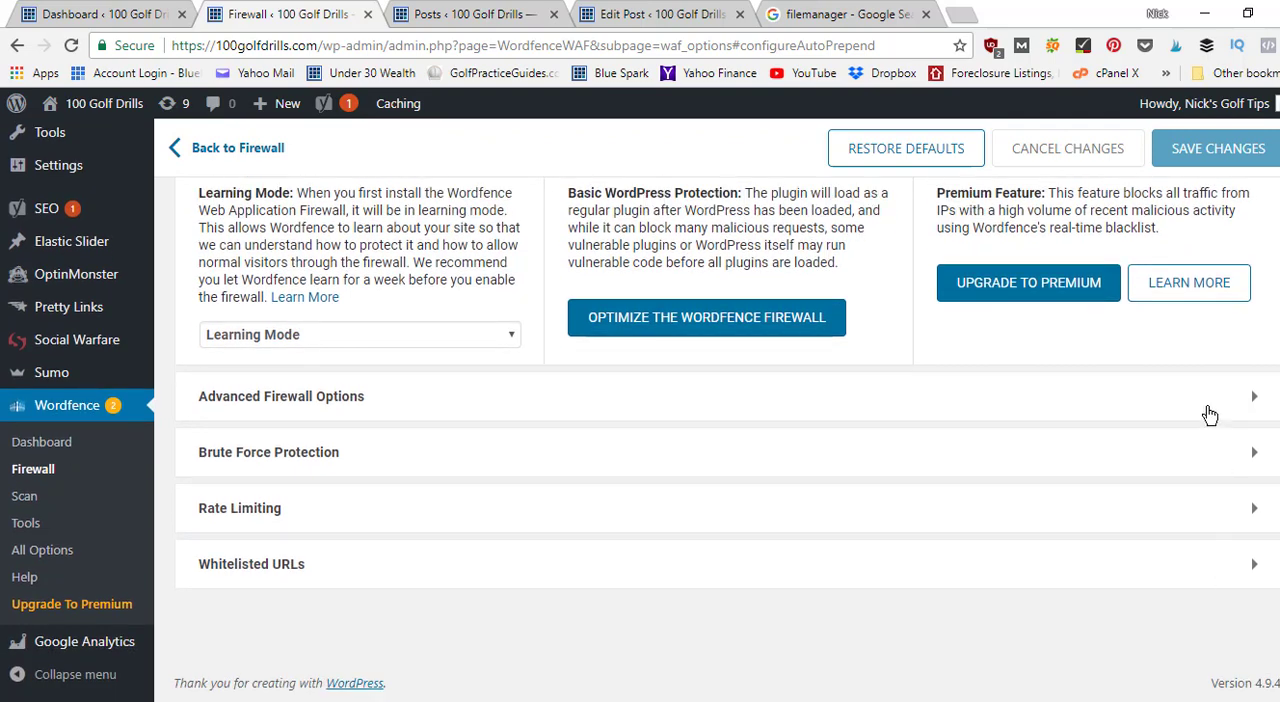
click(1212, 412)
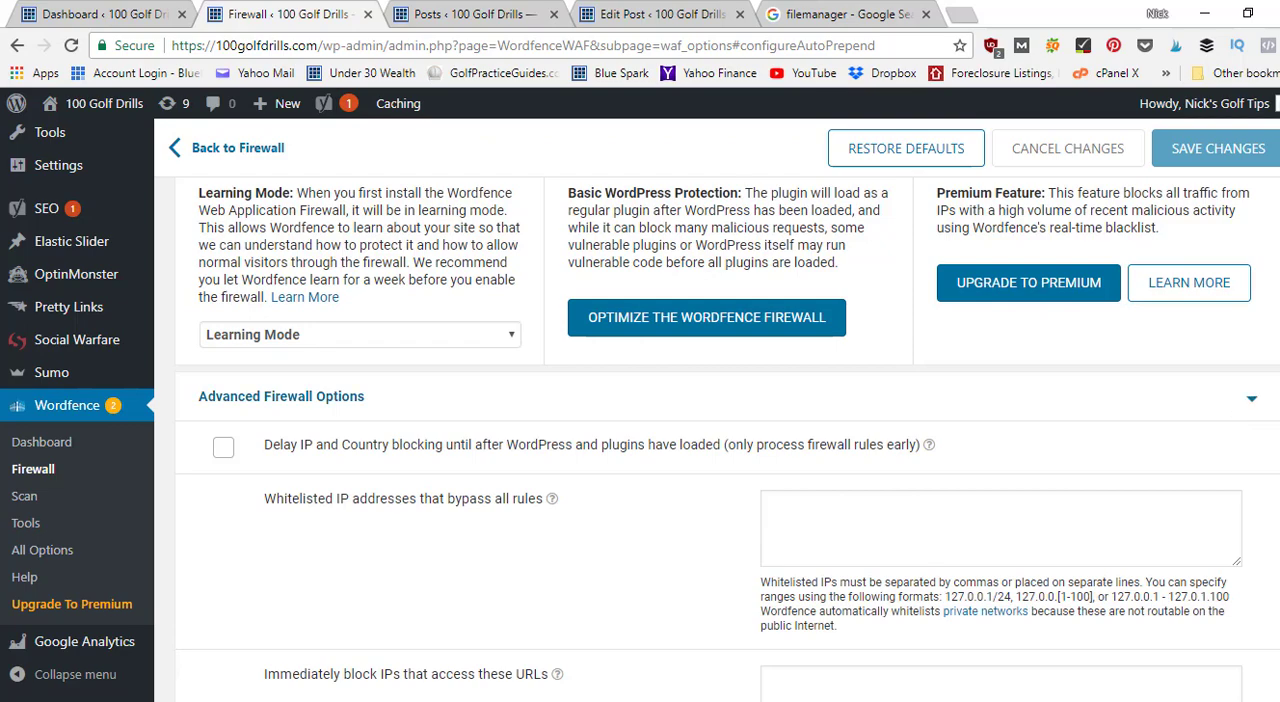
scroll(717, 410, down, 8)
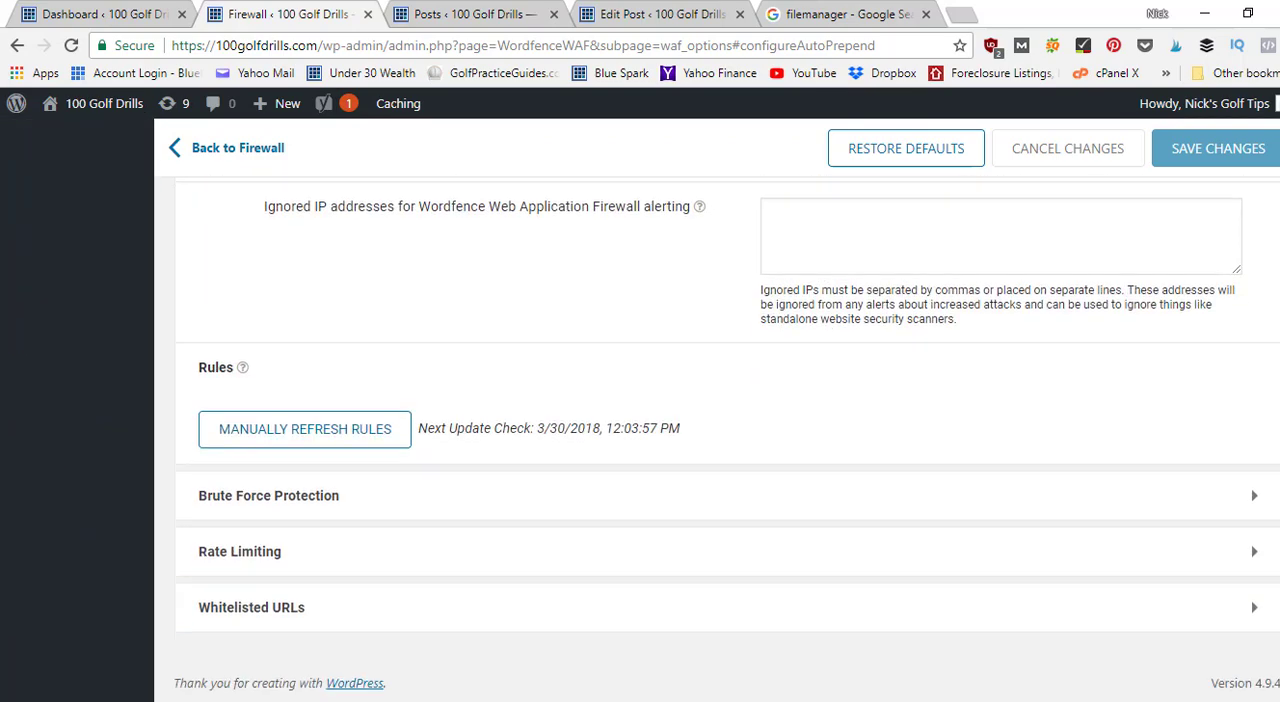
scroll(1251, 373, up, 10)
scroll(1251, 373, down, 6)
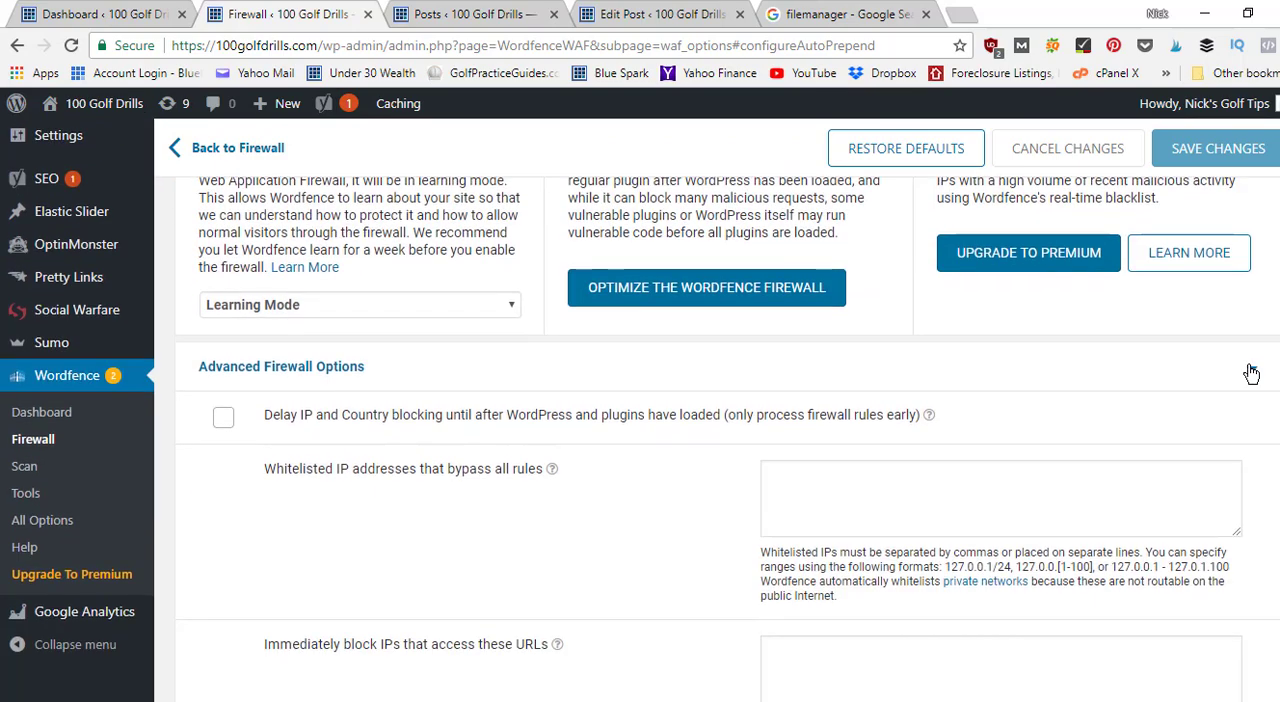
click(1251, 371)
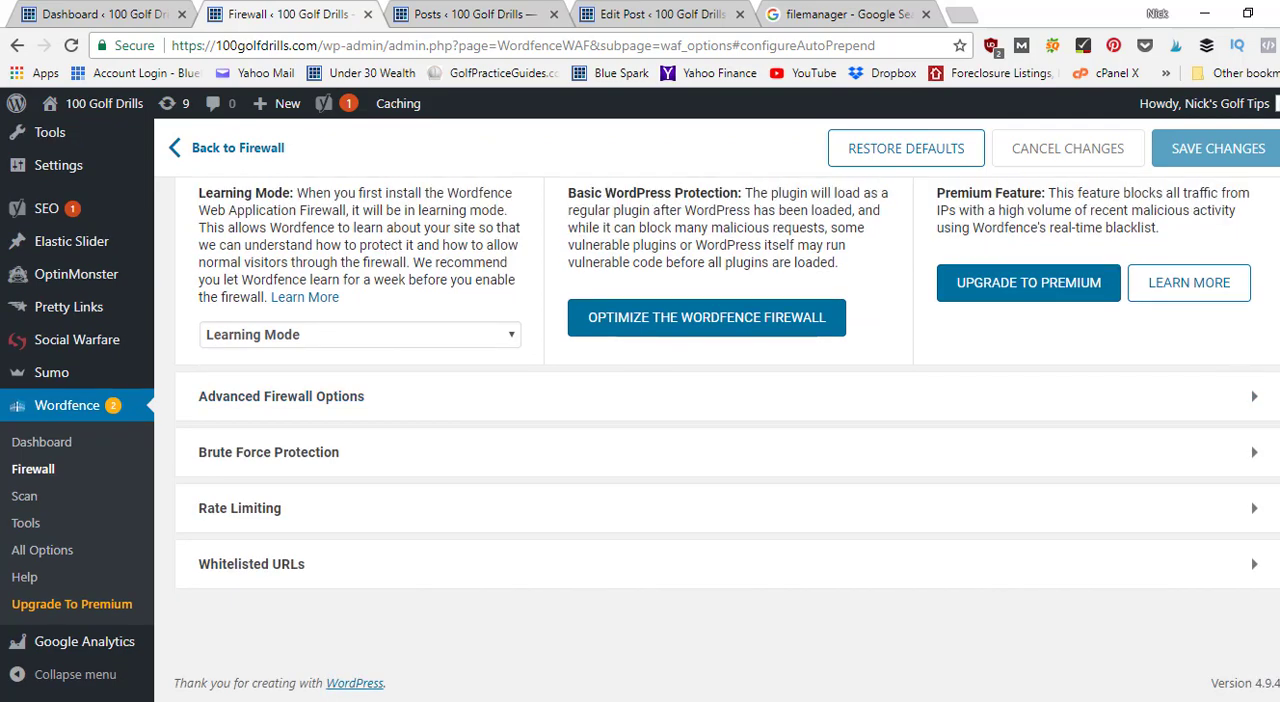
scroll(717, 410, up, 5)
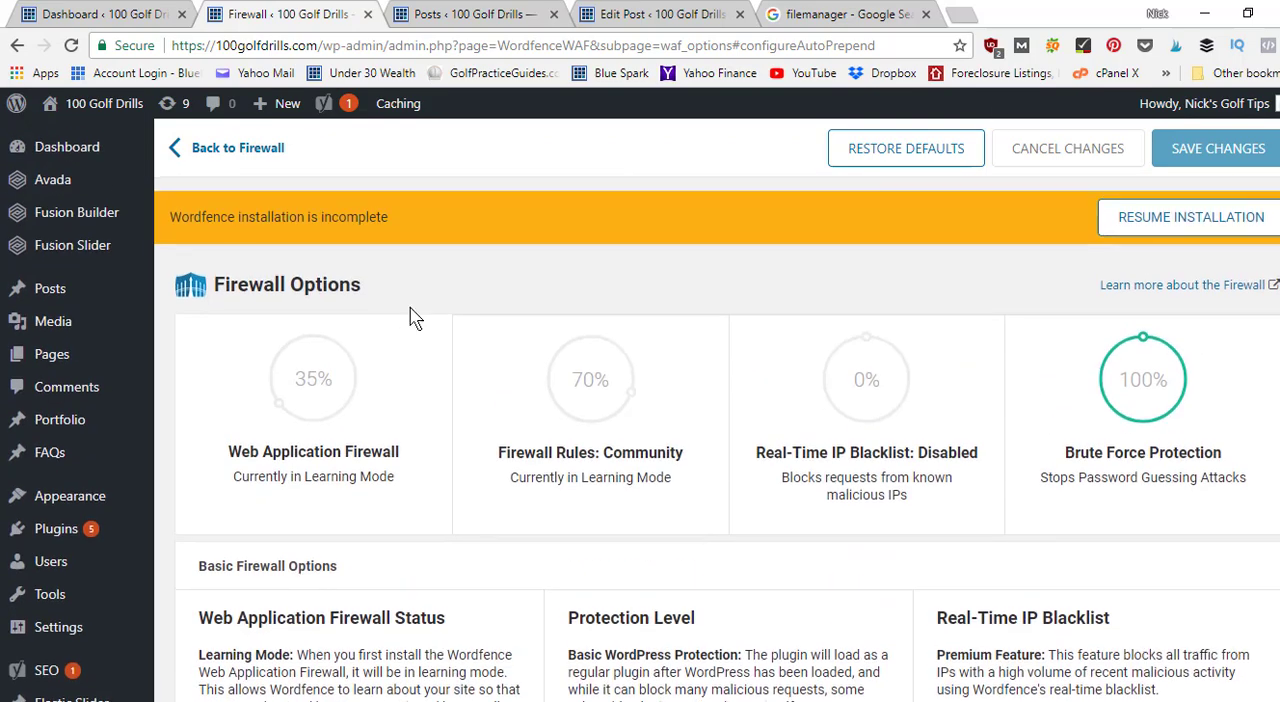
scroll(658, 450, down, 4)
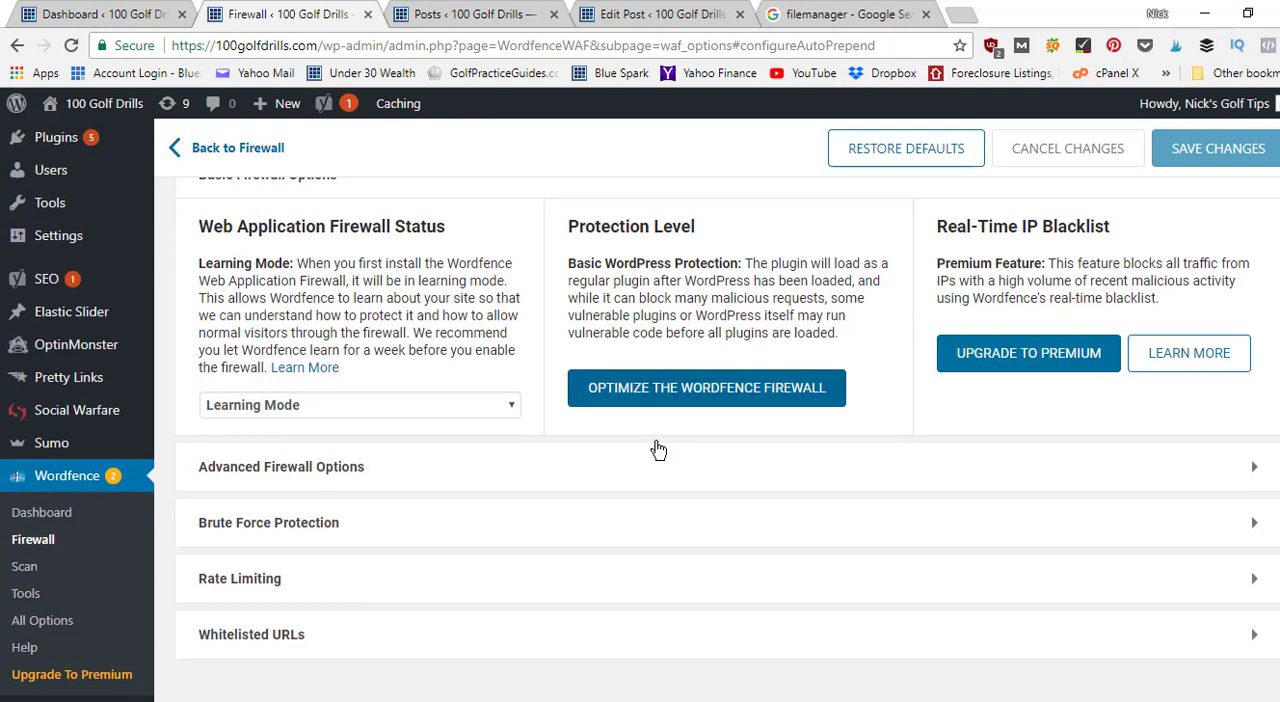
drag(658, 450, 340, 531)
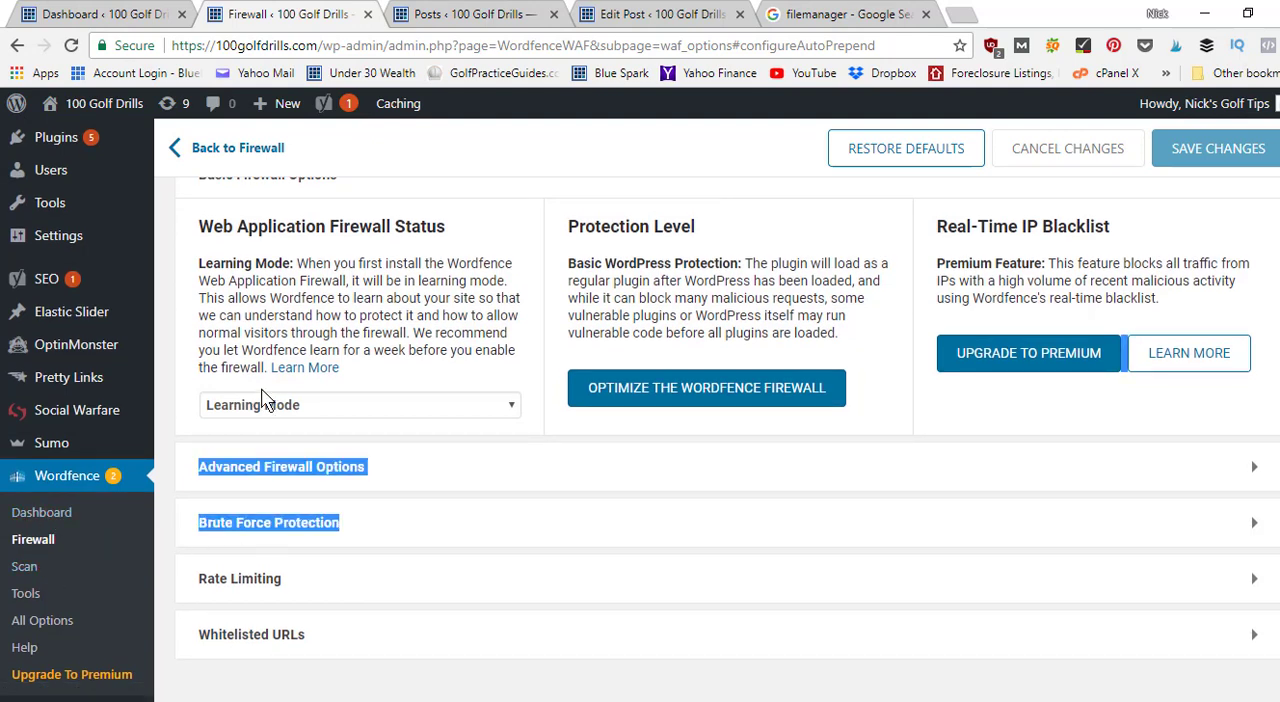
Start a new Wordfence scan of the site and view its progress.
click(26, 573)
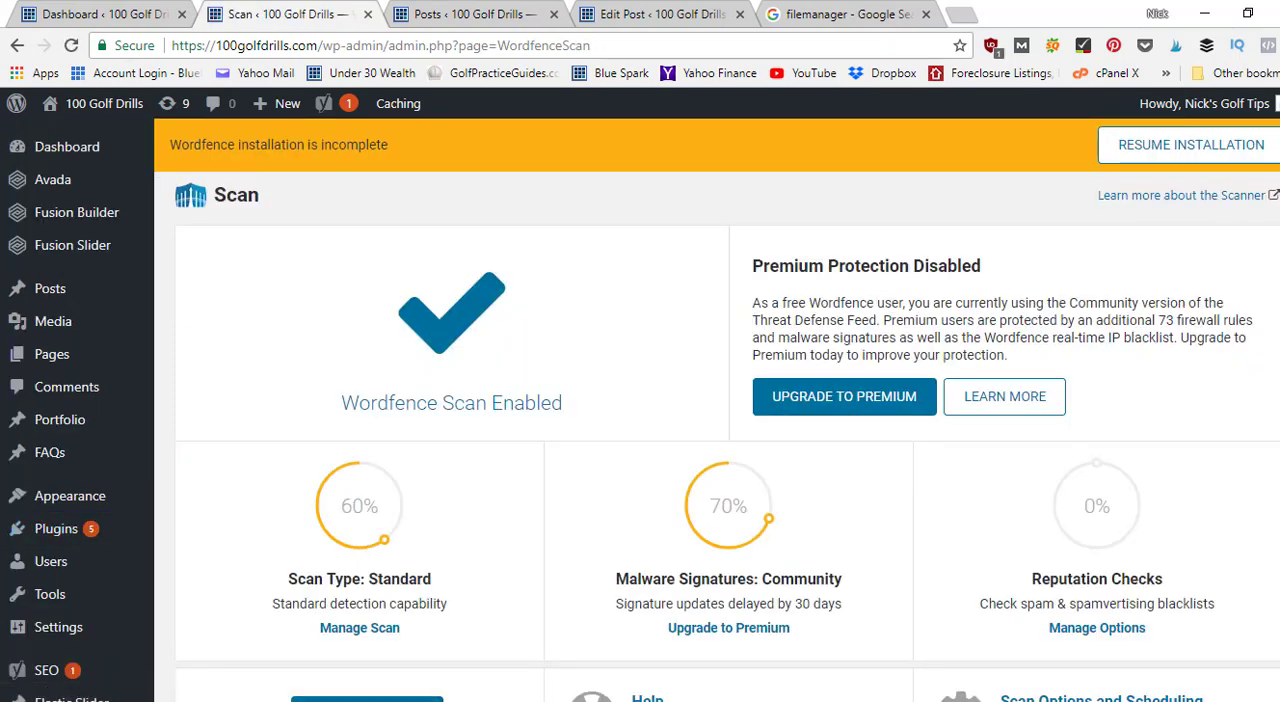
scroll(541, 376, down, 3)
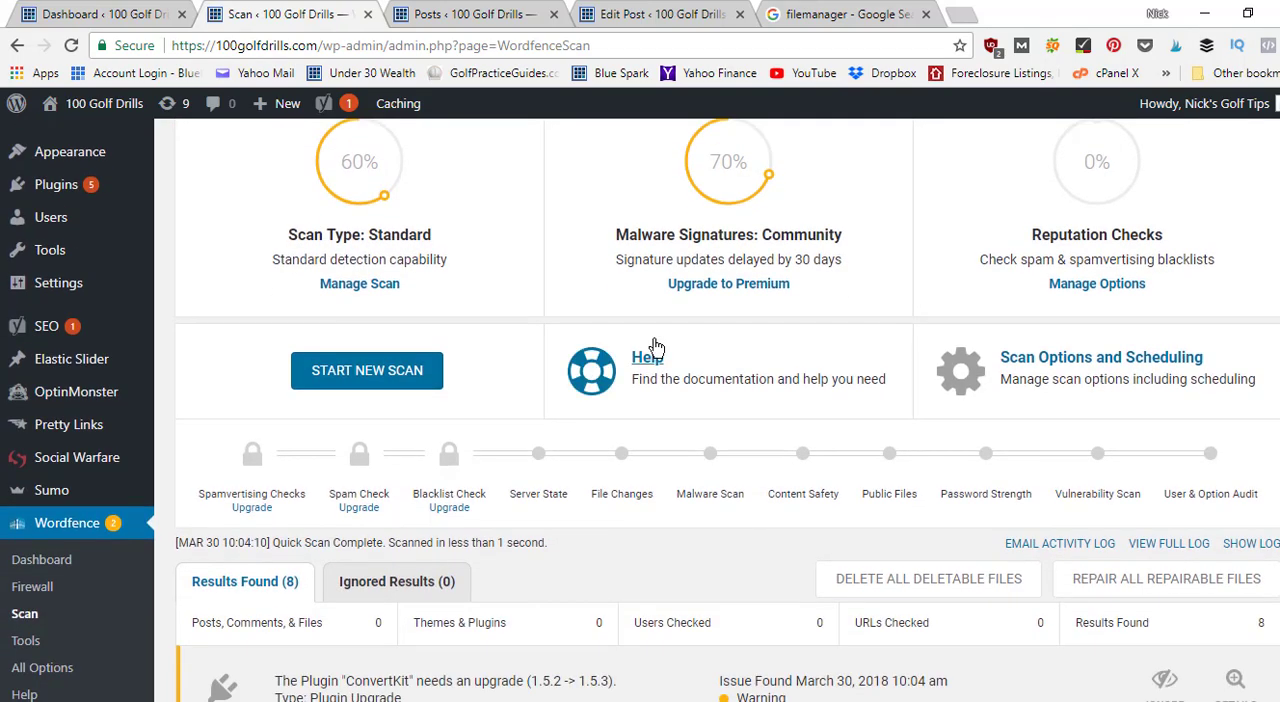
click(389, 382)
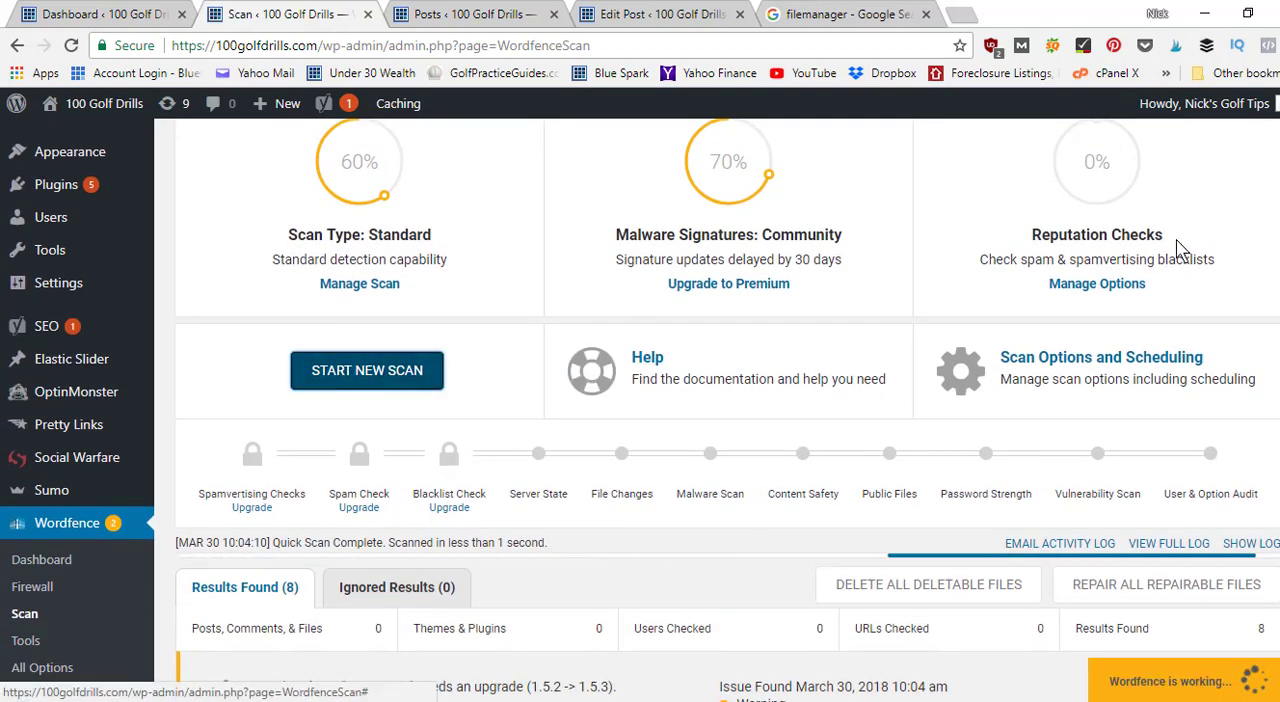
scroll(389, 385, down, 3)
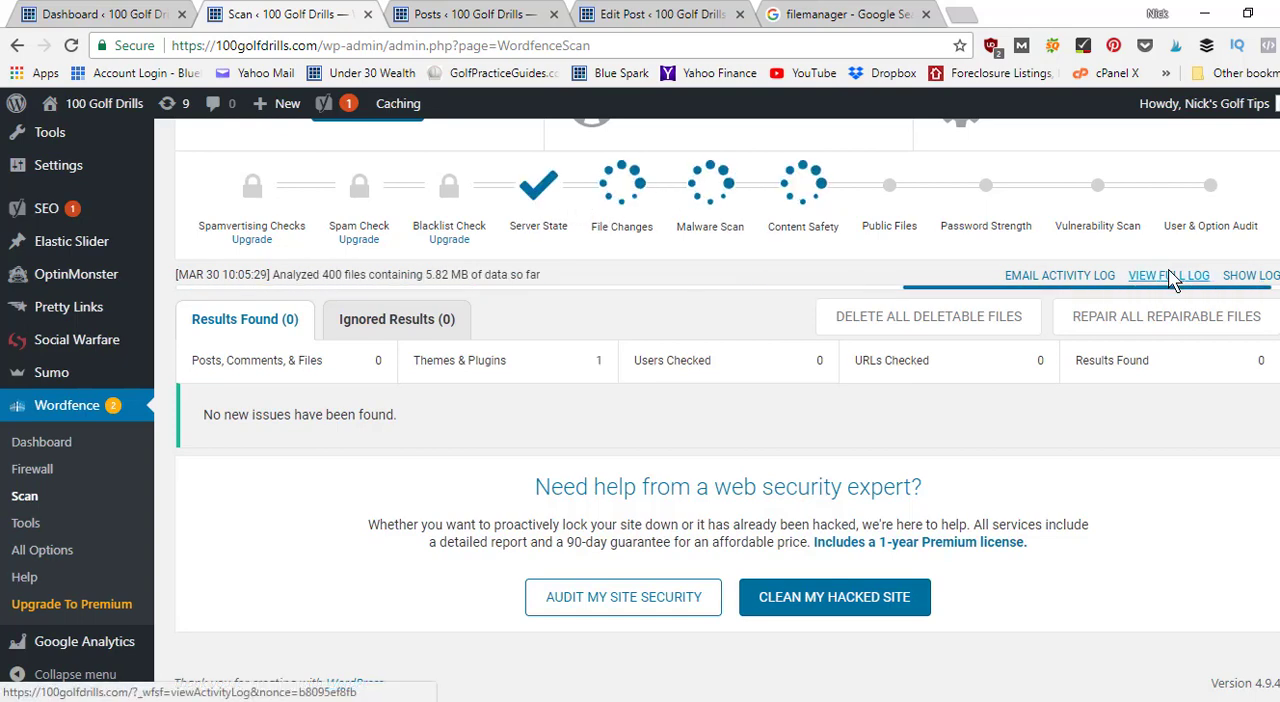
Examine the running Wordfence scan's stages and results summary, along with the scan type, malware signatures and reputation checks.
scroll(717, 410, up, 1)
scroll(849, 477, up, 2)
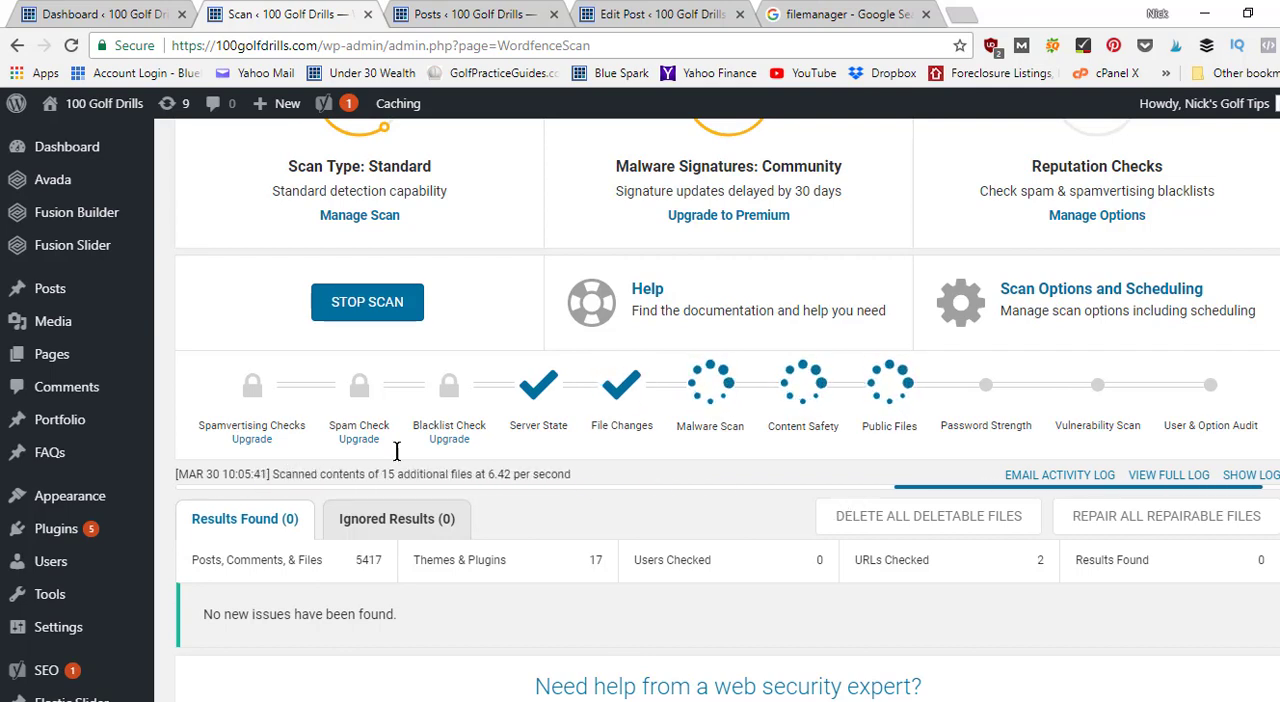
scroll(293, 472, down, 3)
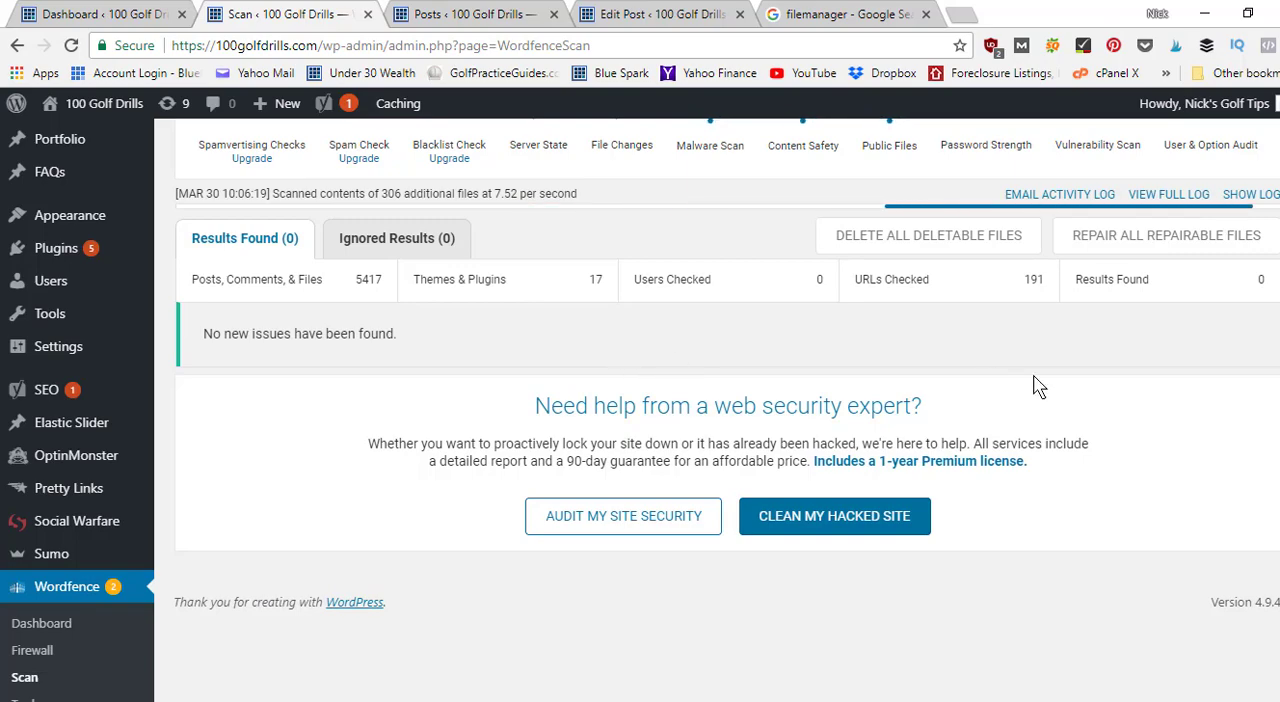
scroll(1037, 386, up, 4)
scroll(1158, 390, up, 3)
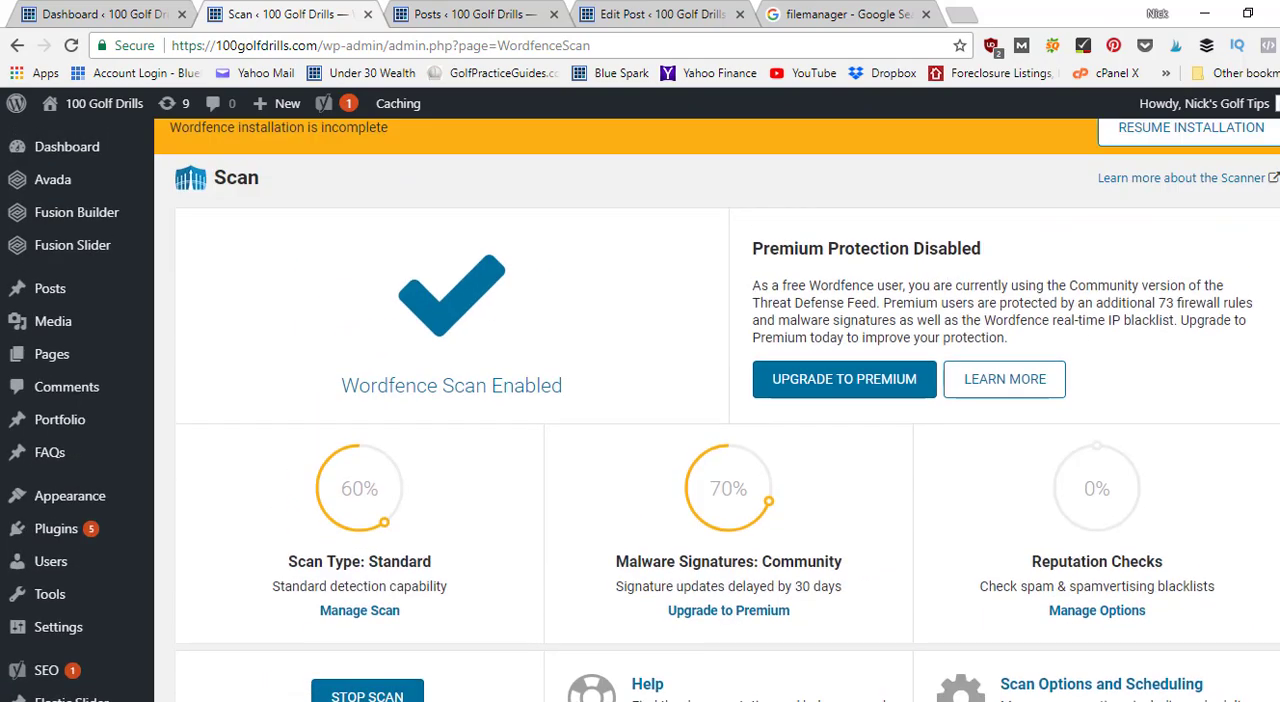
scroll(1158, 390, down, 4)
scroll(1158, 390, up, 4)
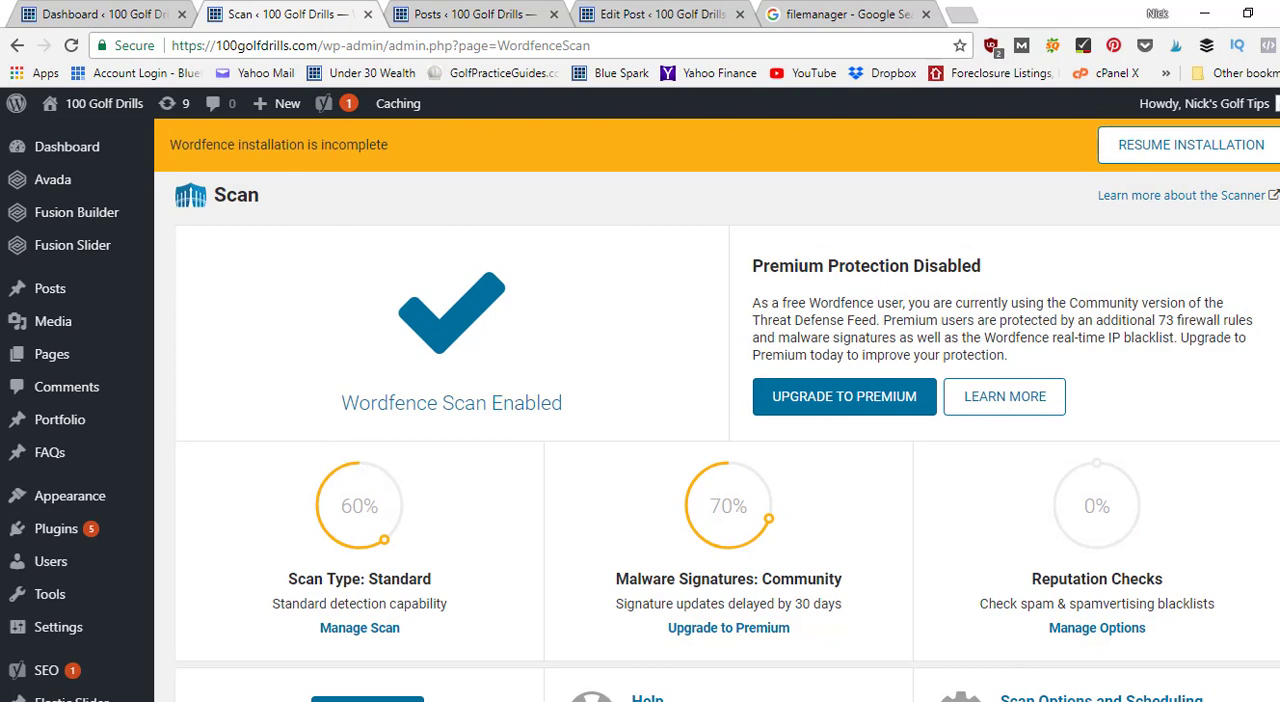
scroll(1135, 238, down, 3)
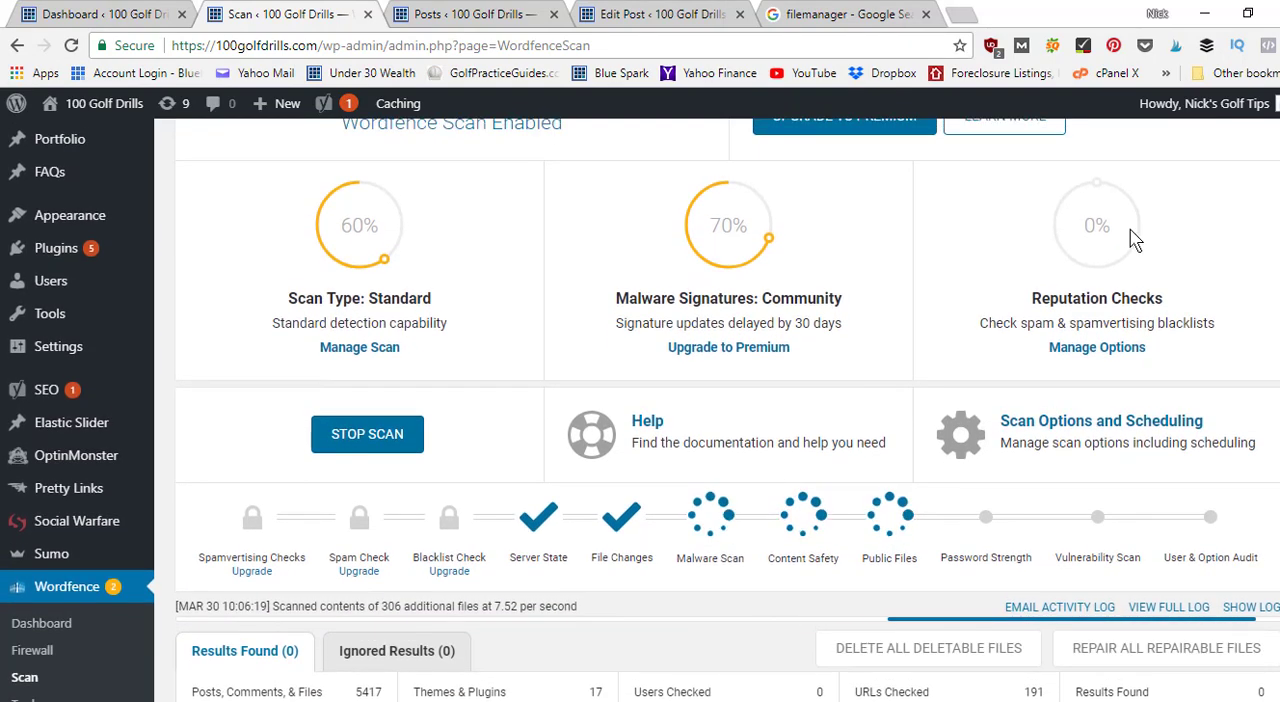
mouse_move(29, 260)
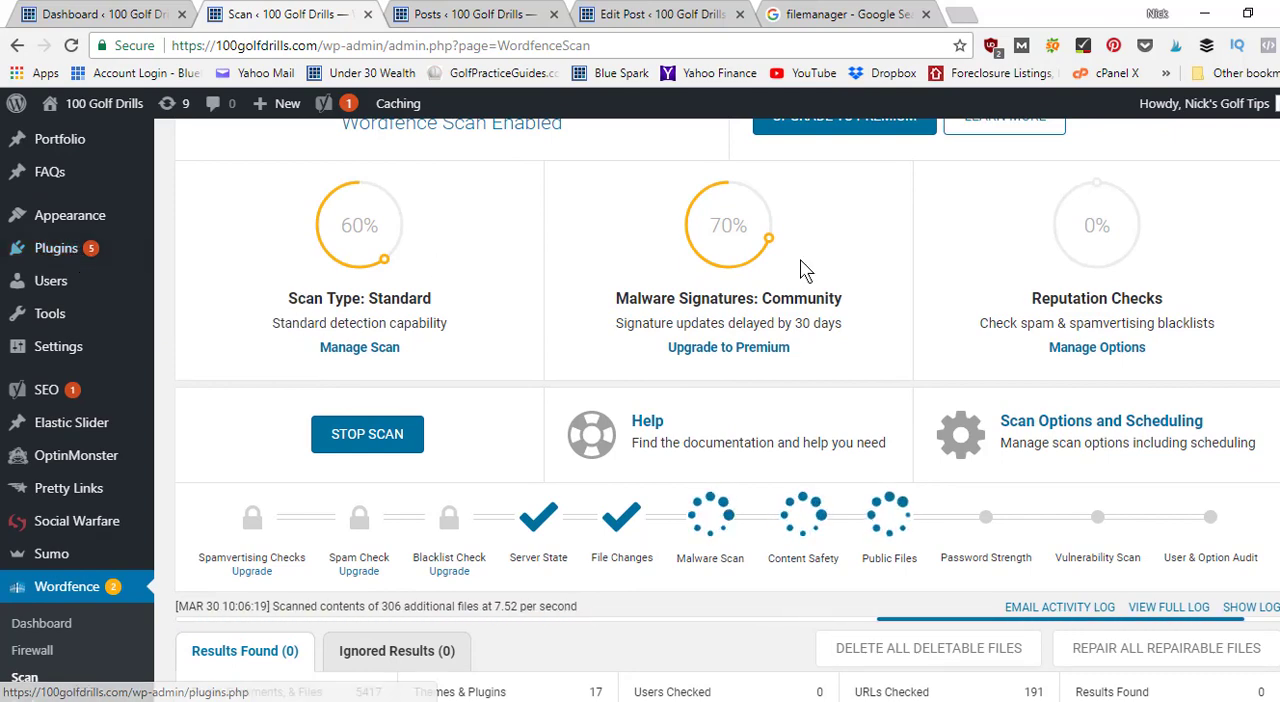
right_click(997, 147)
key(Escape)
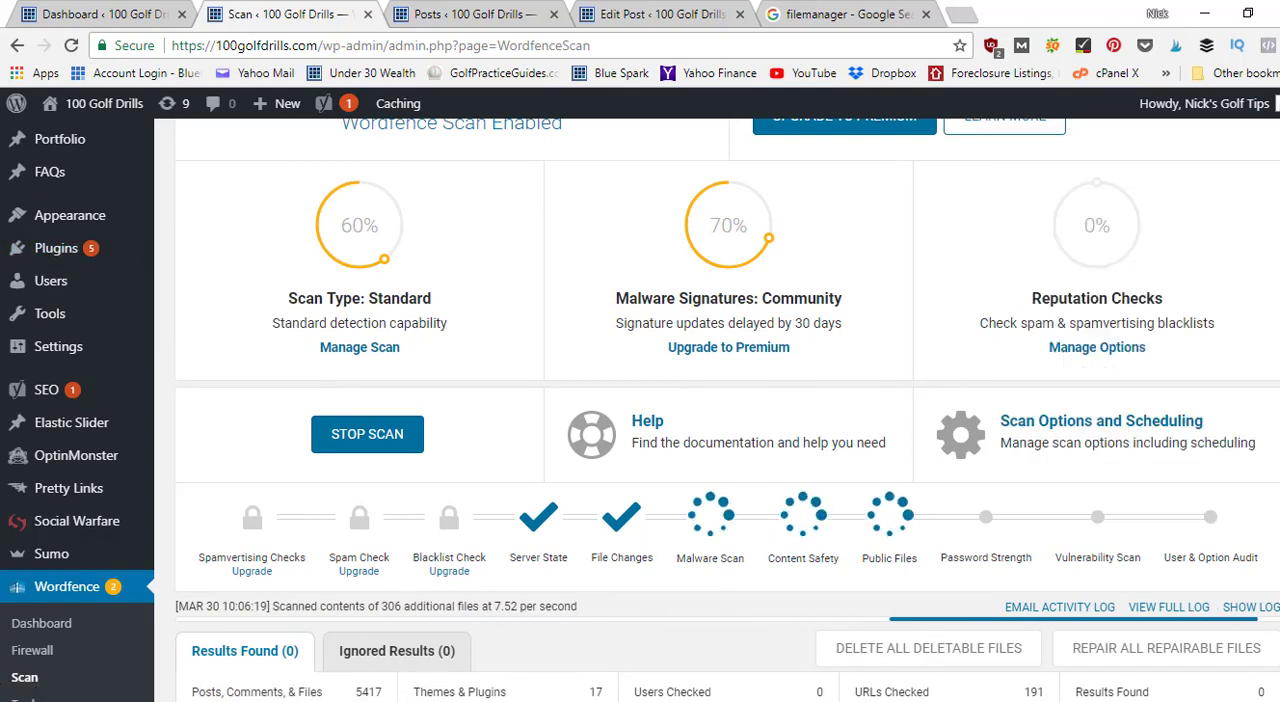
Open the WordPress Updates page in a new browser tab and switch to it.
scroll(717, 410, up, 3)
mouse_move(25, 148)
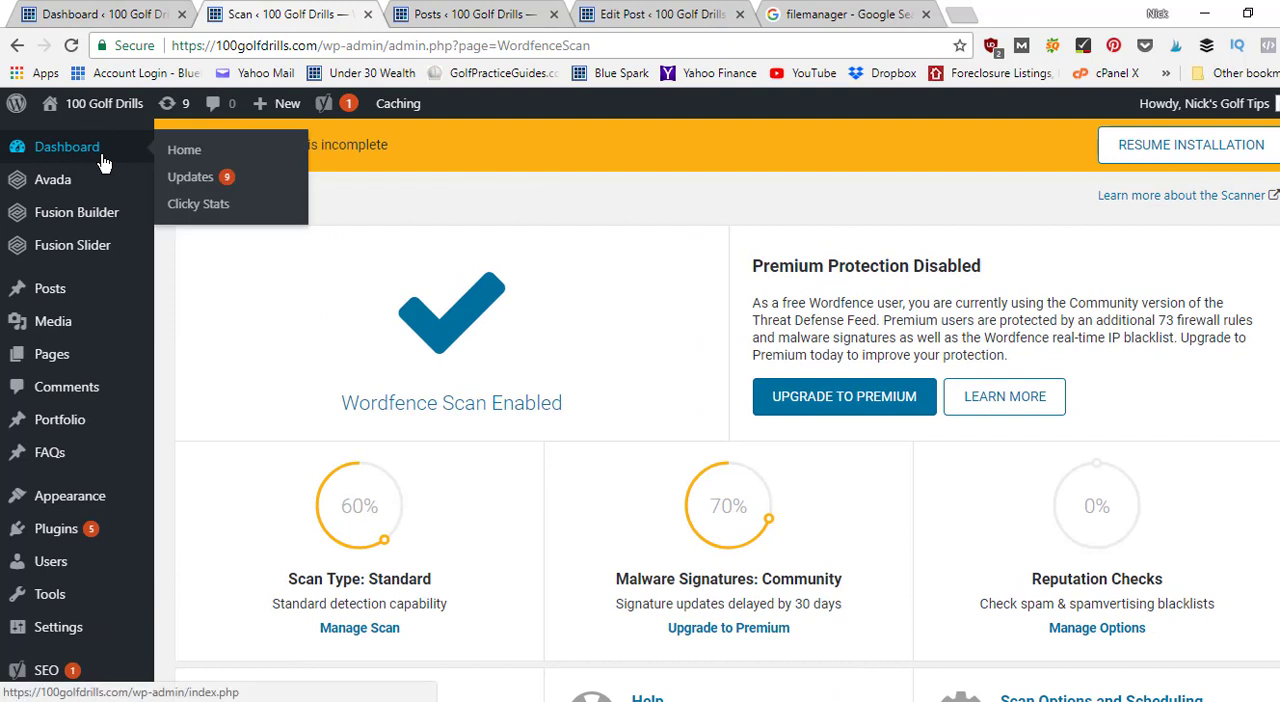
right_click(195, 191)
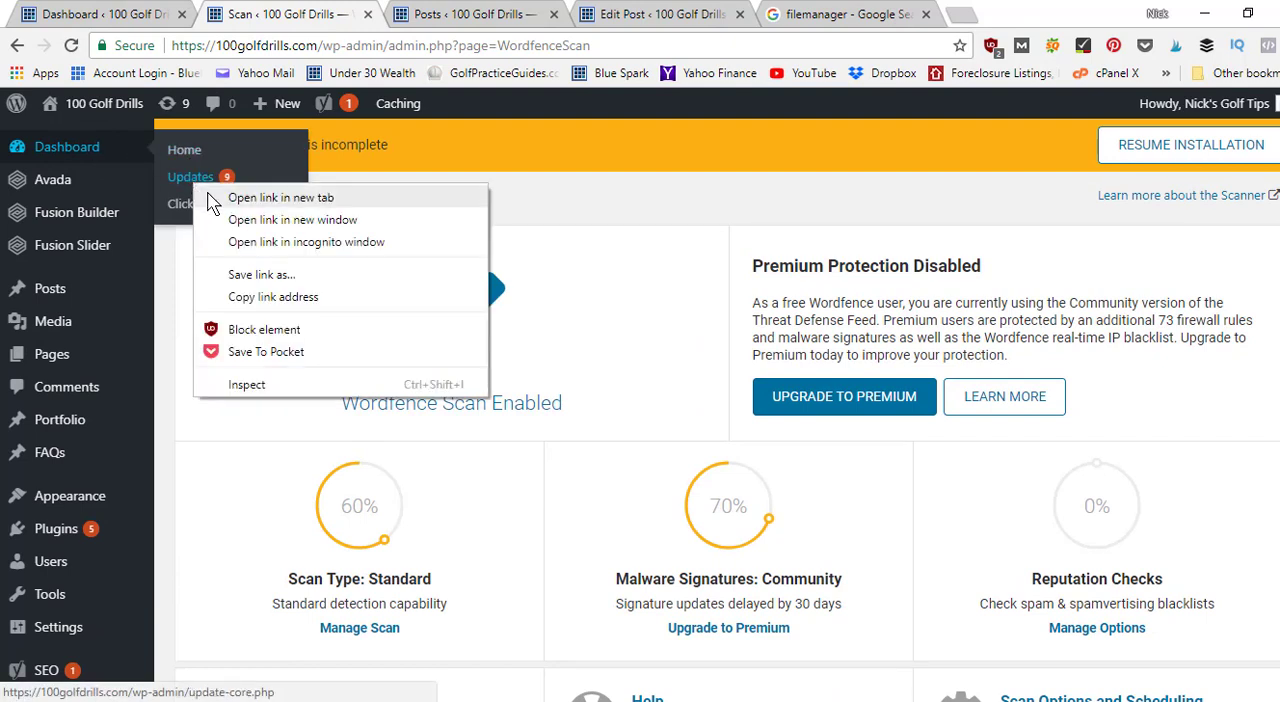
click(207, 193)
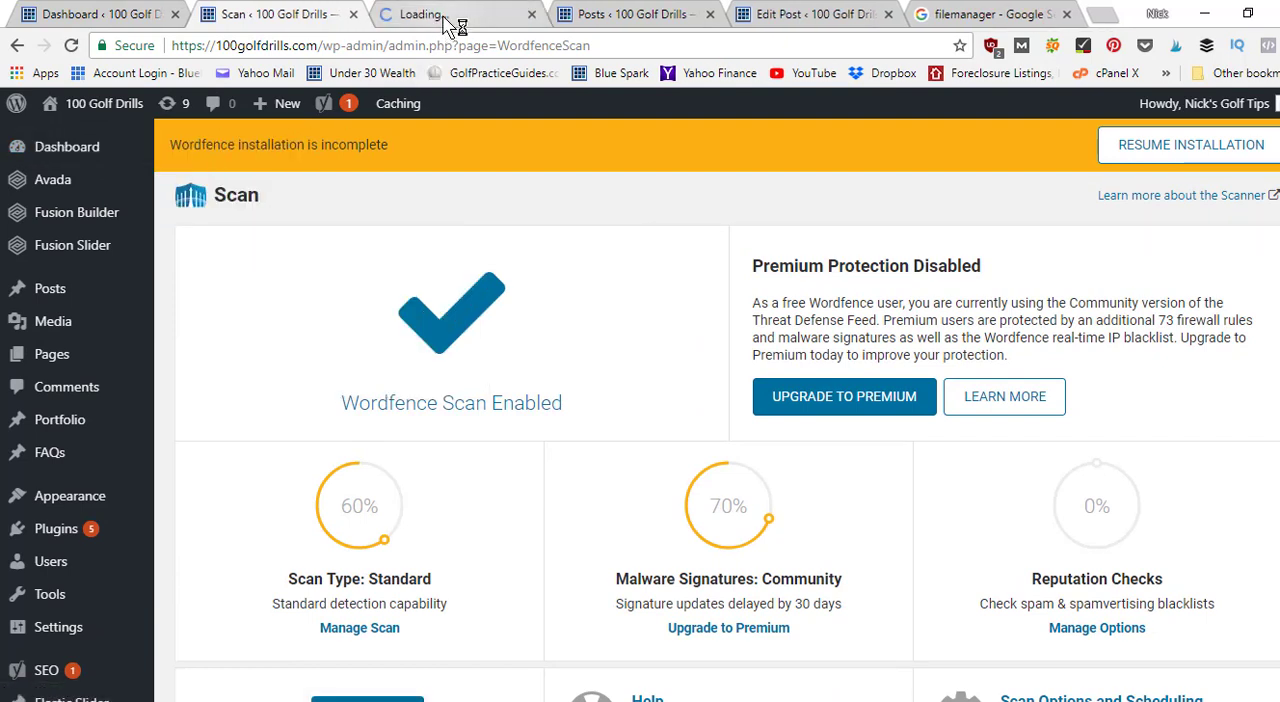
click(458, 22)
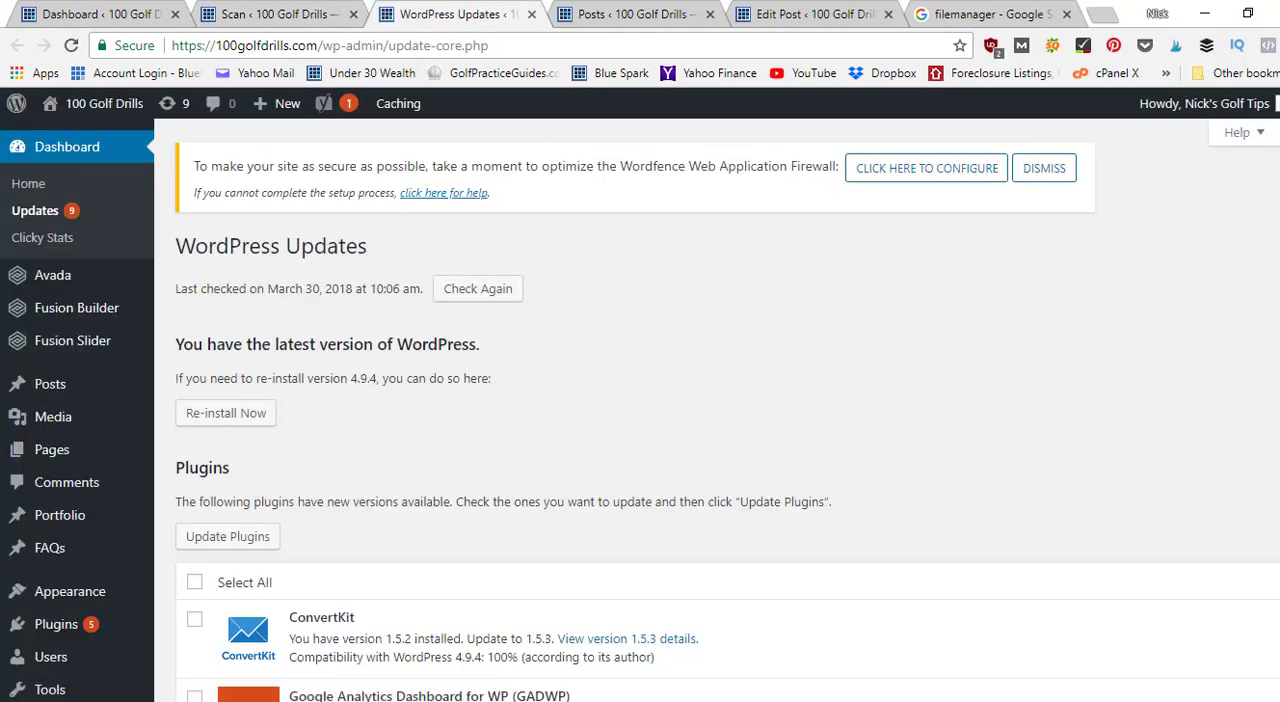
Update all outdated plugins: ConvertKit, Google Analytics Dashboard for WP, Pretty Links, SumoMe and Yoast SEO.
scroll(577, 342, down, 3)
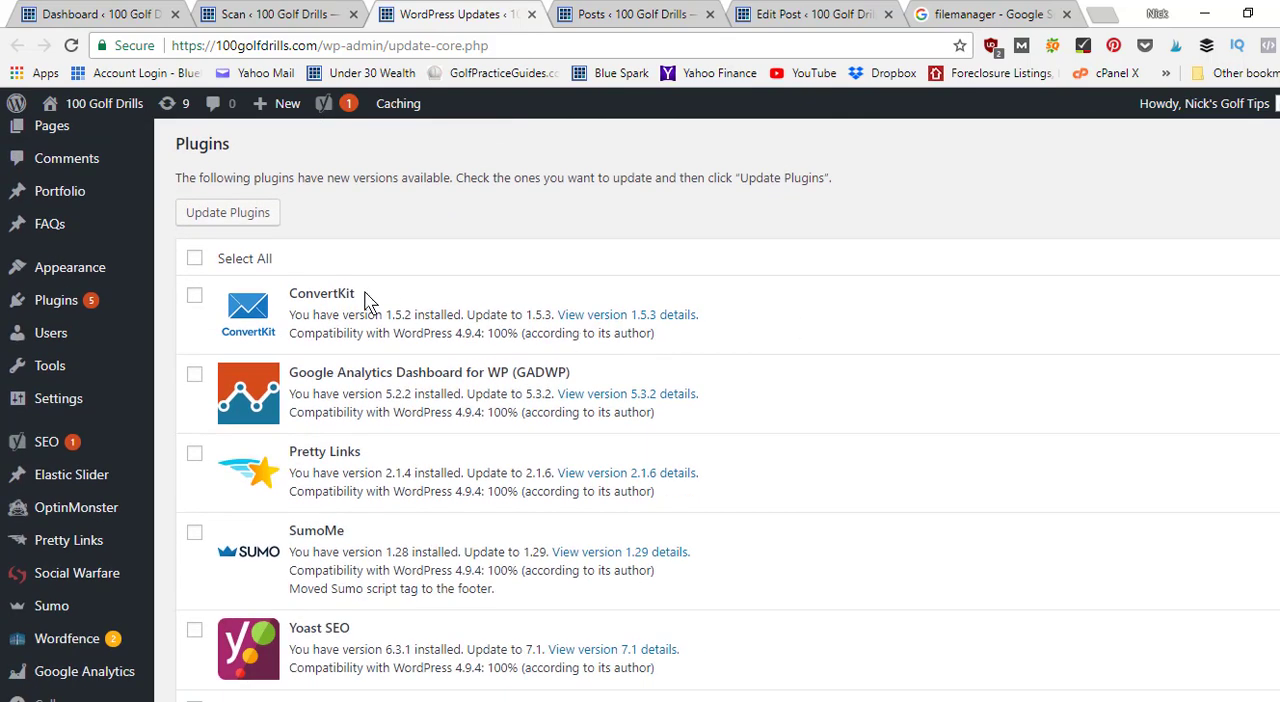
click(194, 258)
click(232, 224)
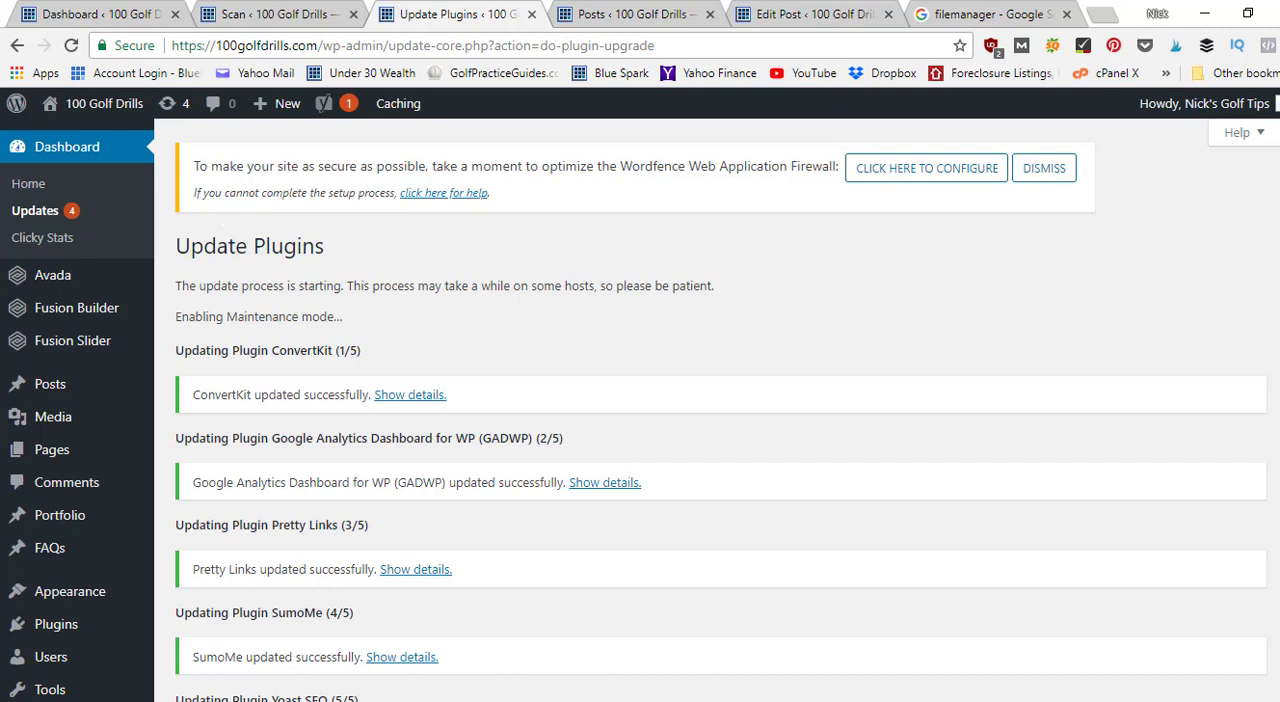
scroll(640, 409, down, 5)
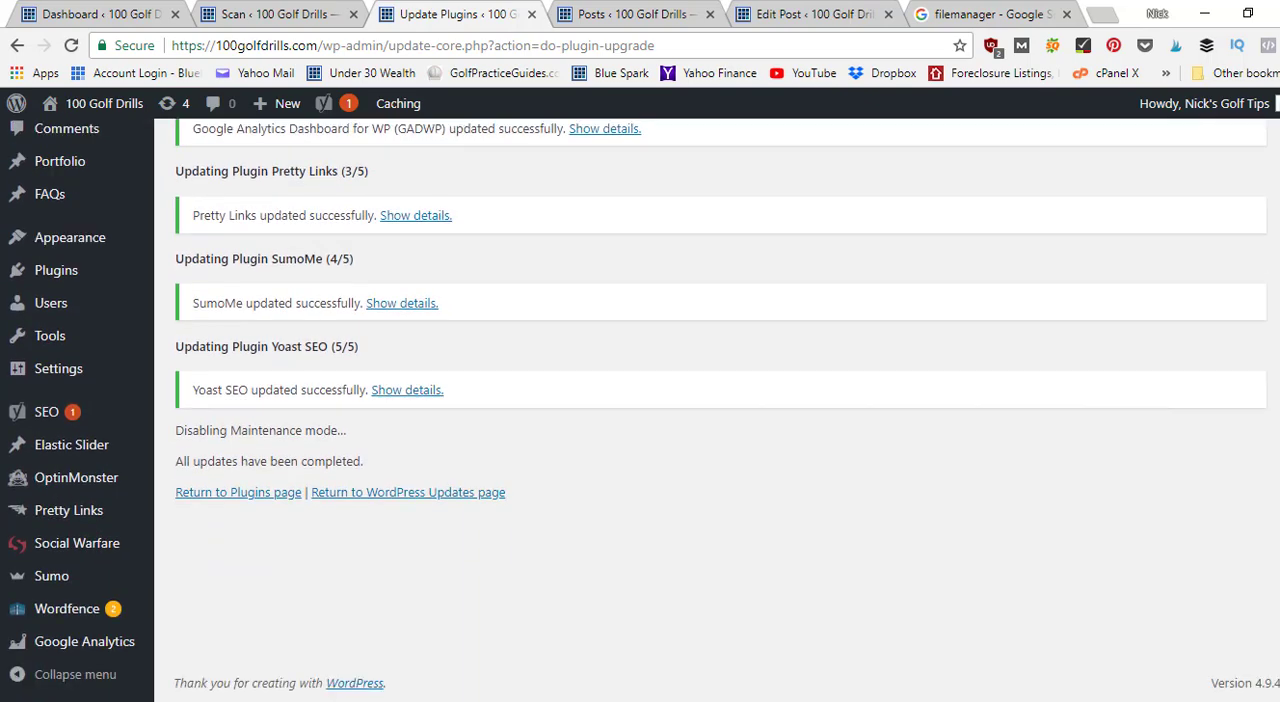
scroll(640, 409, up, 5)
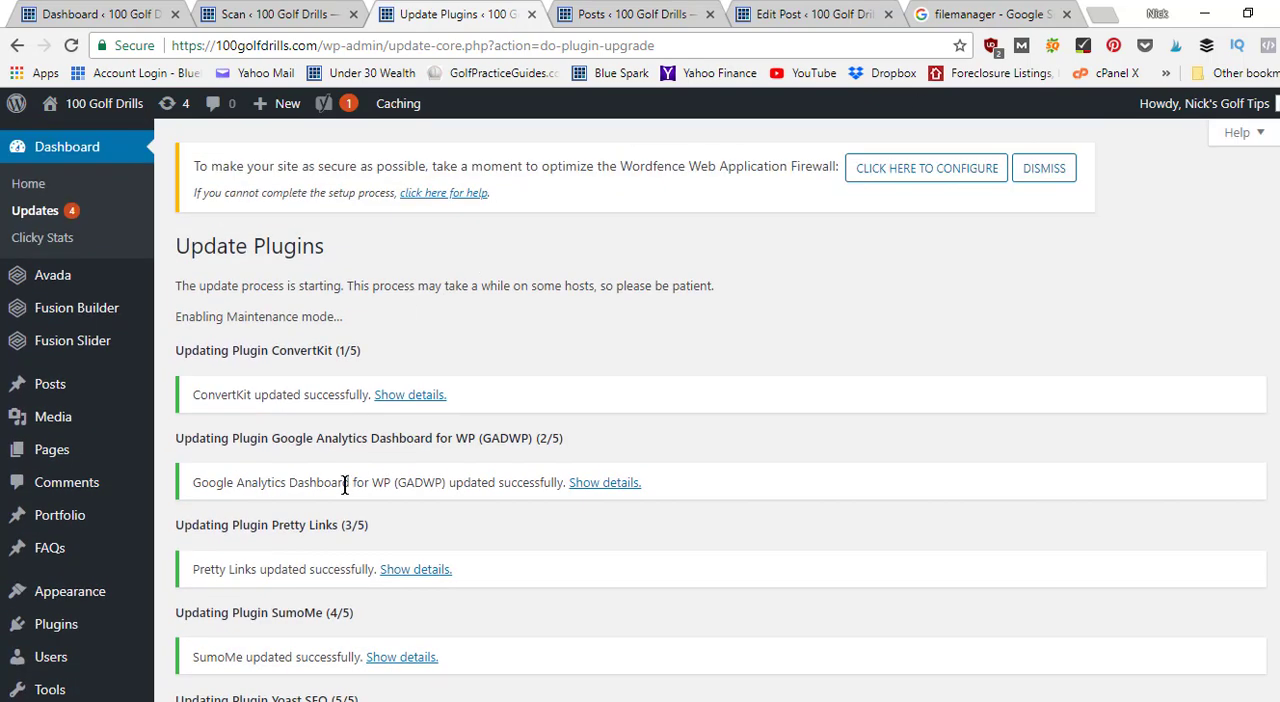
Return to the WordPress Updates page and update only the Avada theme to version 5.4.2.
click(27, 218)
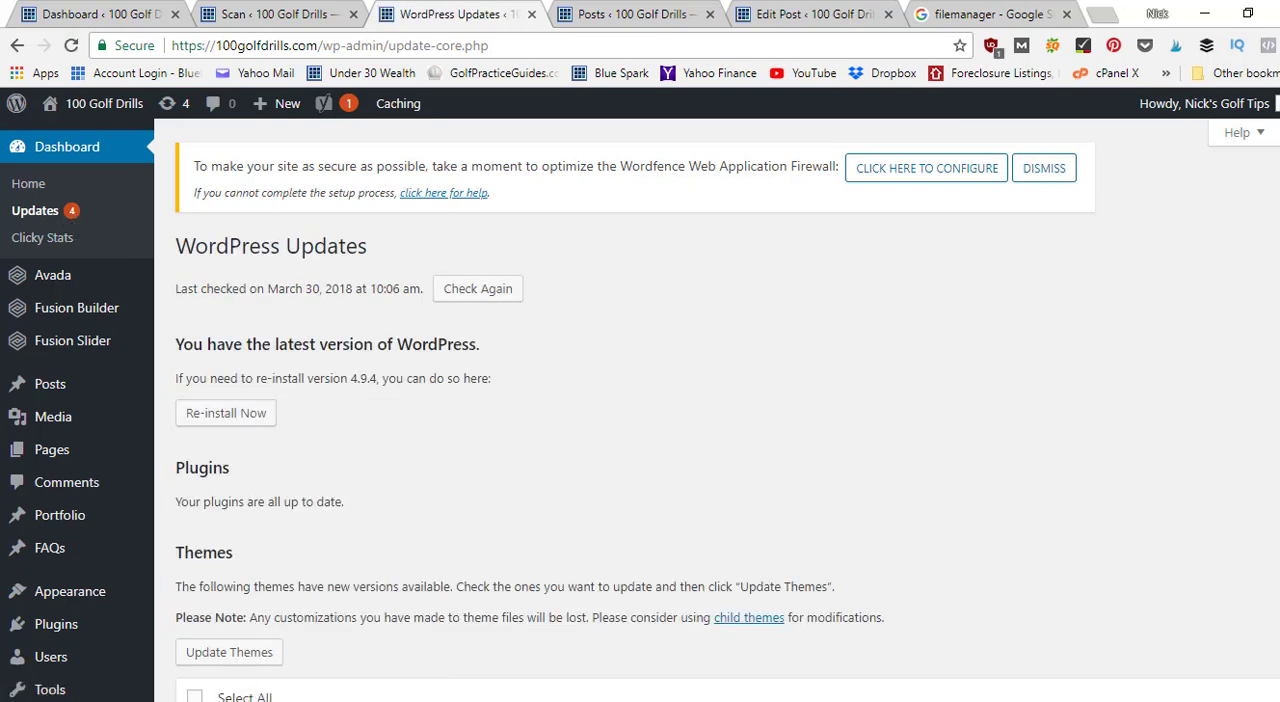
right_click(999, 258)
key(Escape)
scroll(652, 492, down, 8)
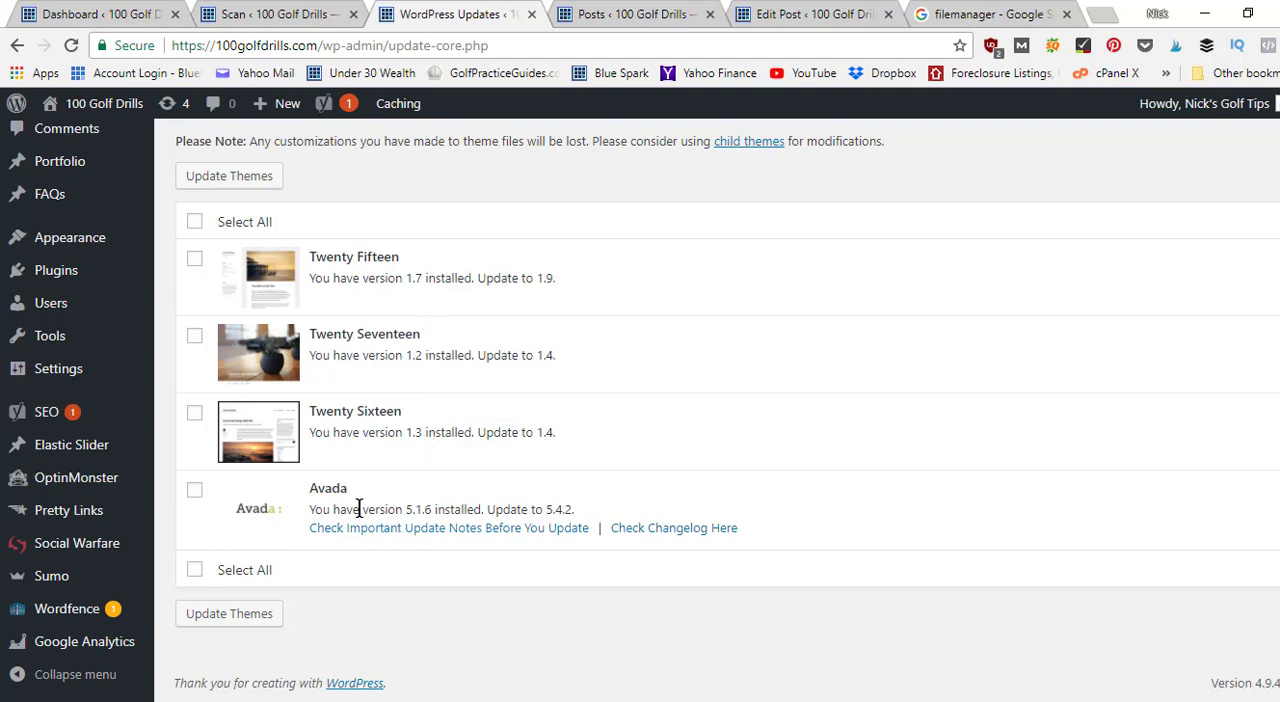
click(226, 619)
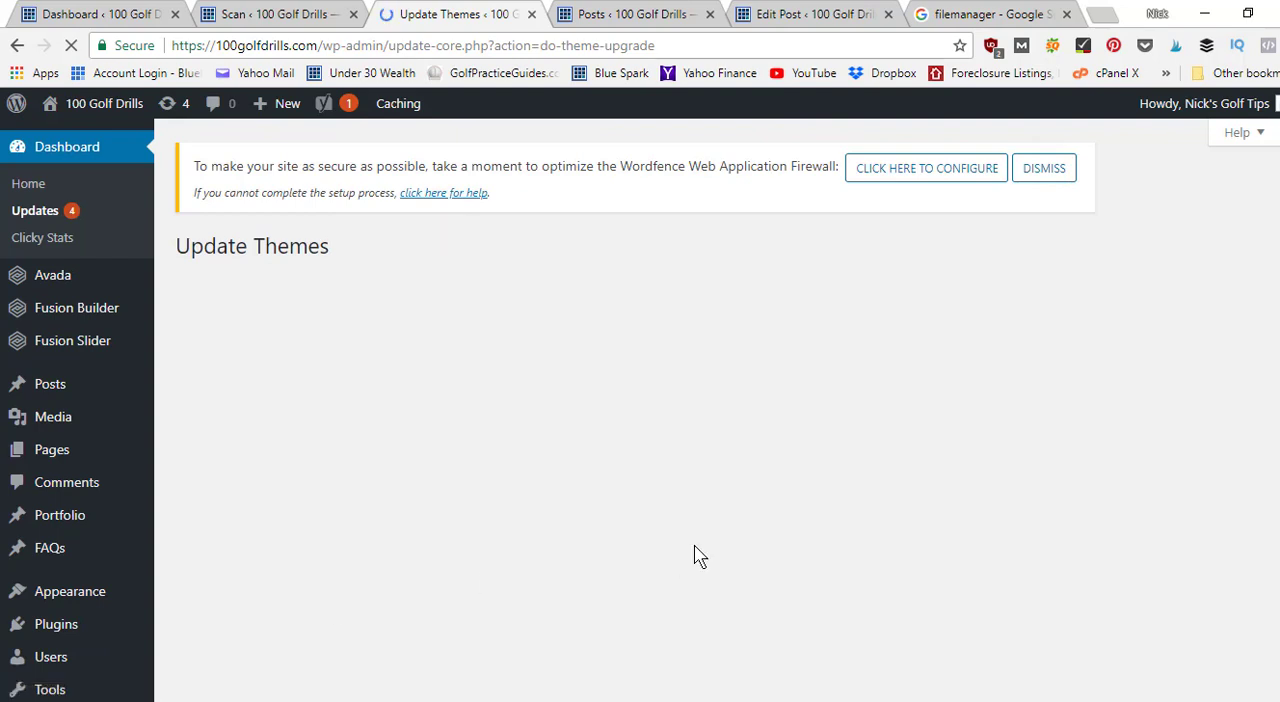
scroll(796, 320, down, 3)
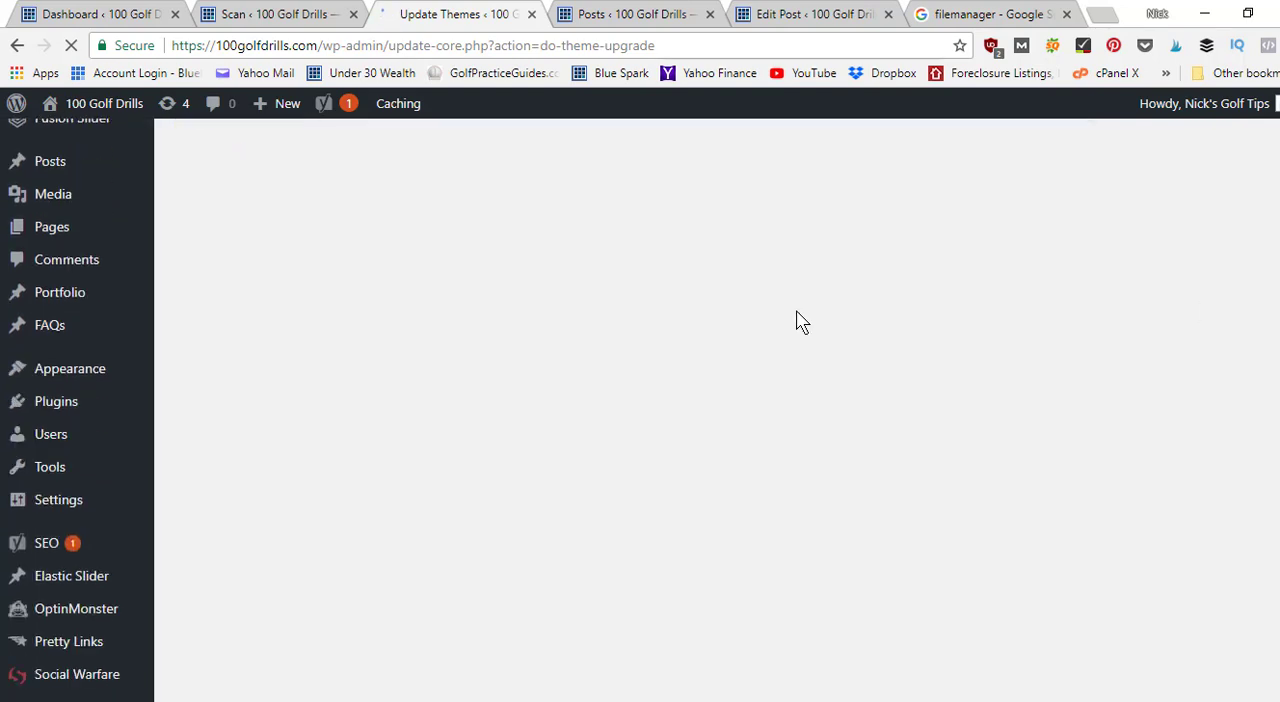
Open the site's Themes management page in a new browser tab.
mouse_move(110, 378)
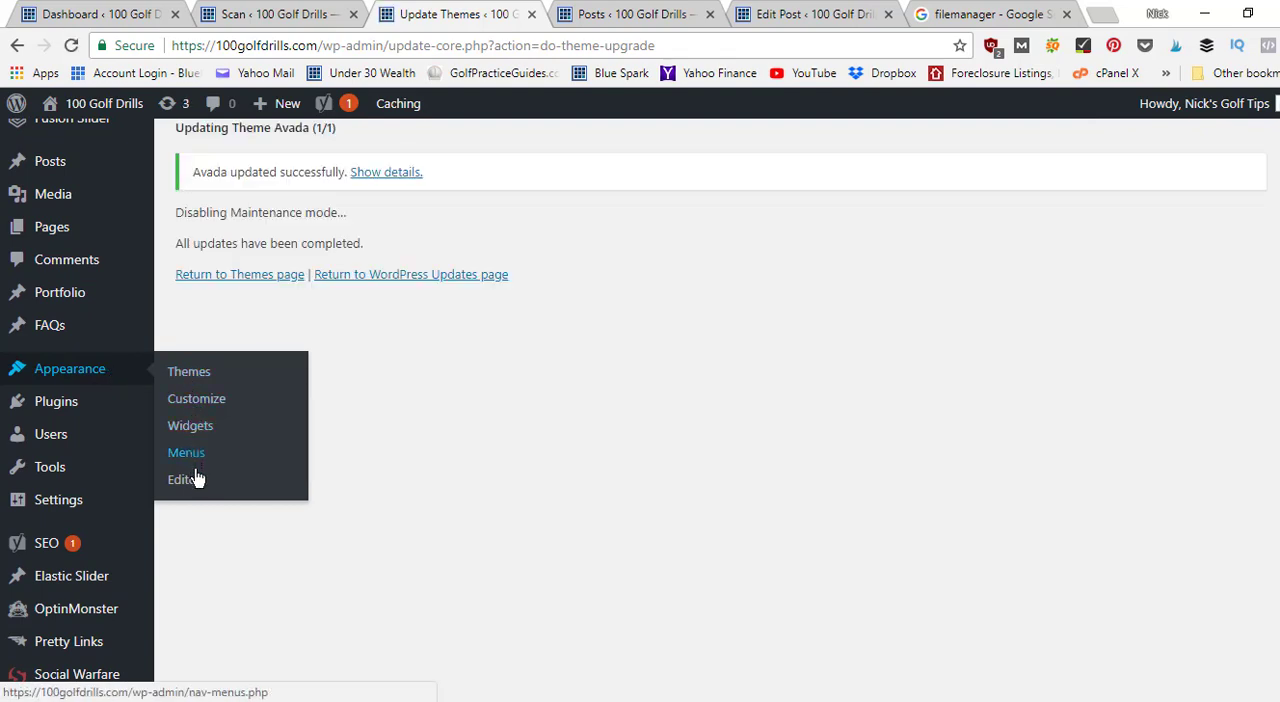
right_click(194, 378)
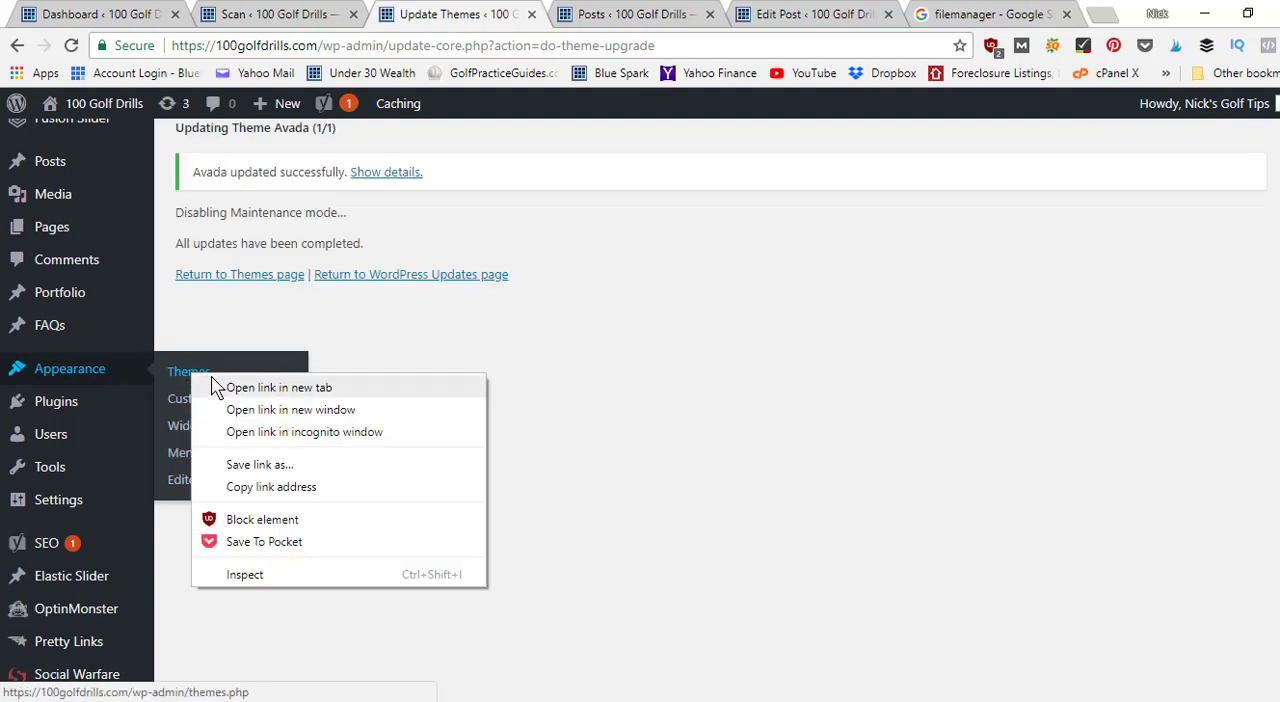
click(212, 380)
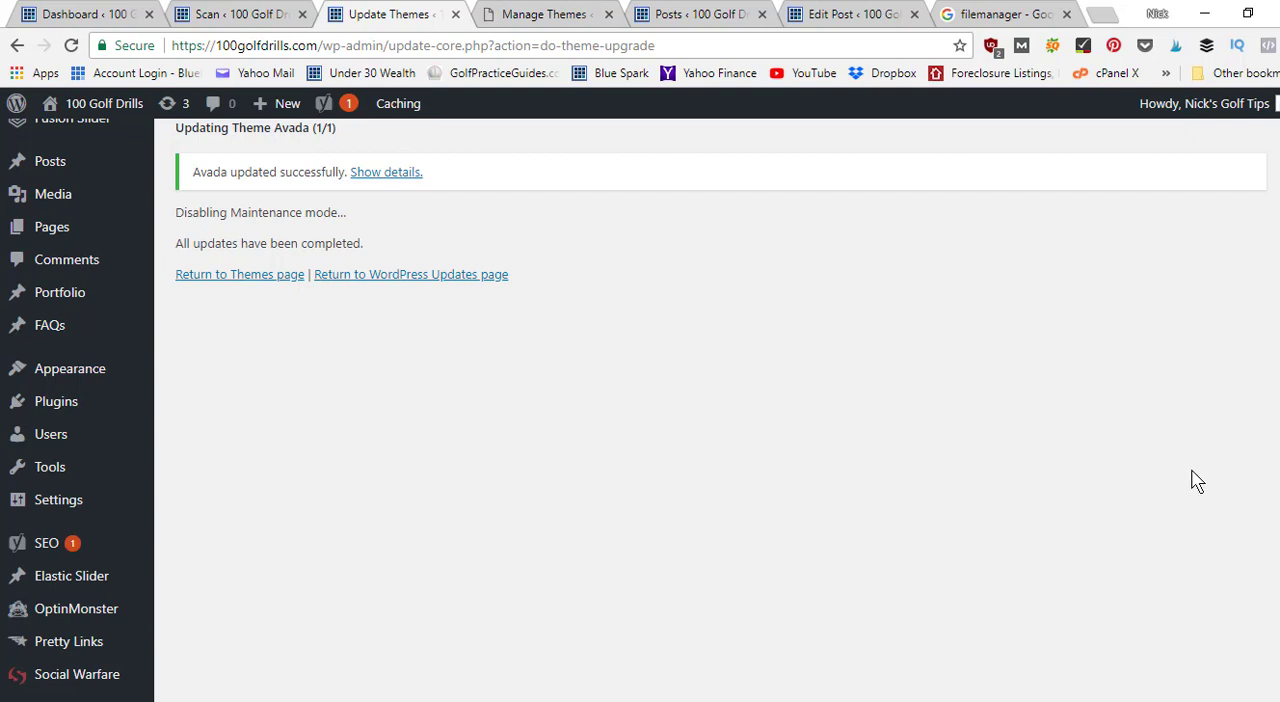
Update the required Fusion Core plugin to version 3.4.2 from Avada's plugin page.
scroll(717, 410, up, 2)
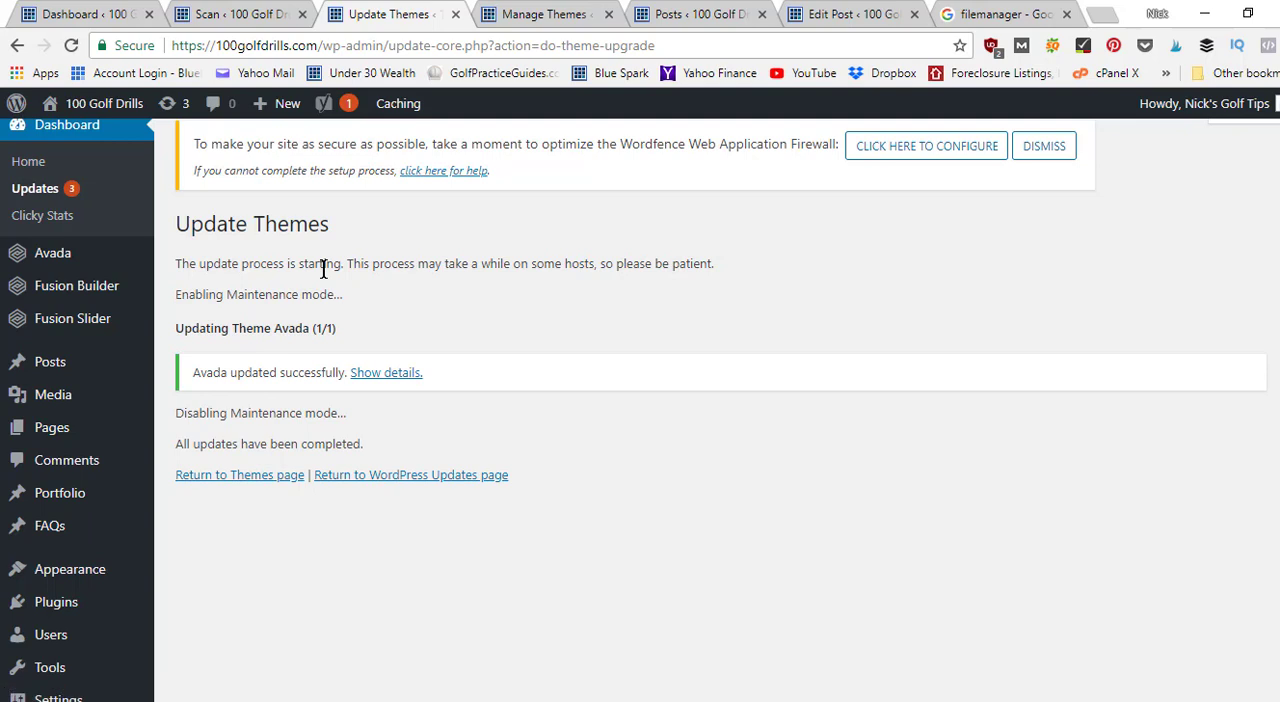
mouse_move(140, 256)
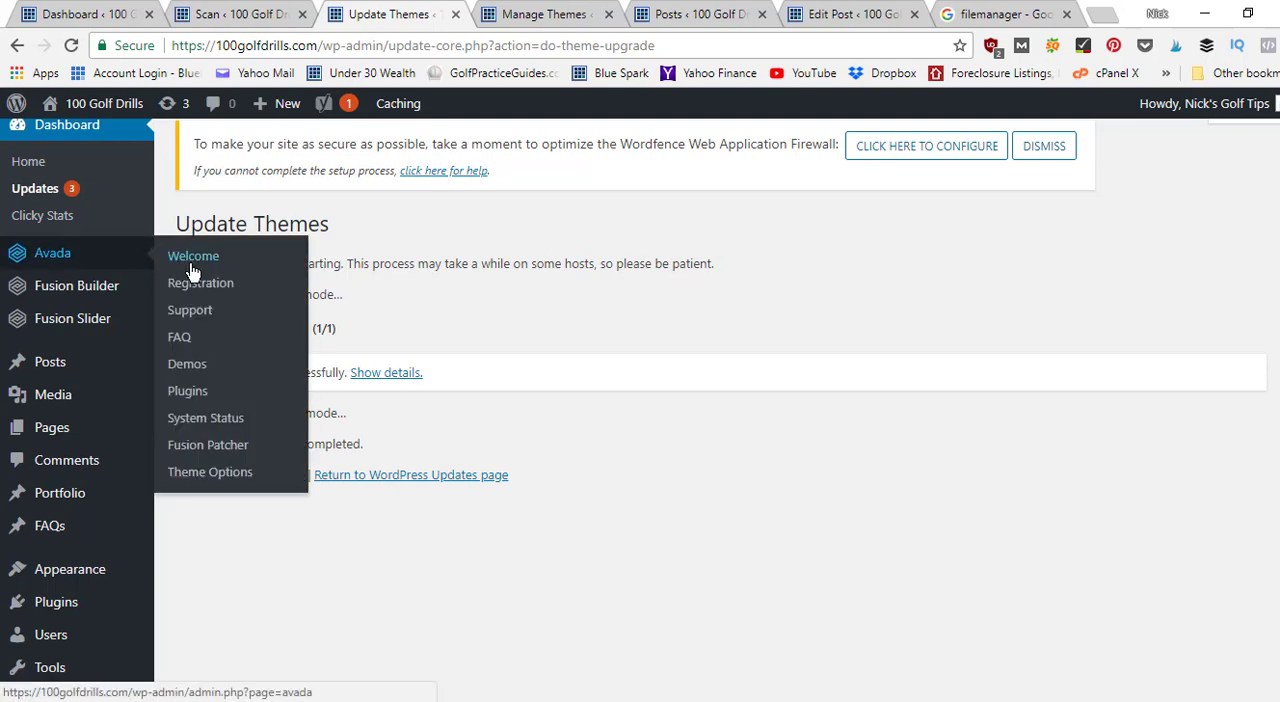
click(201, 395)
click(104, 395)
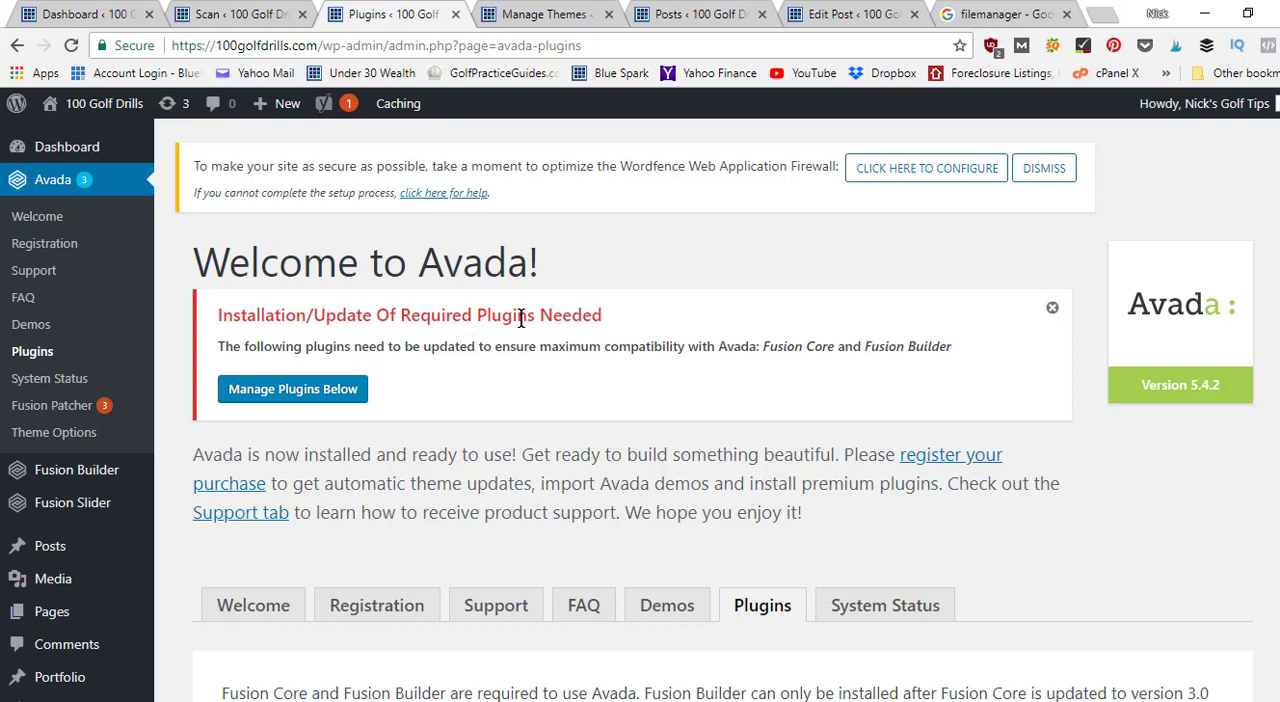
scroll(704, 410, down, 3)
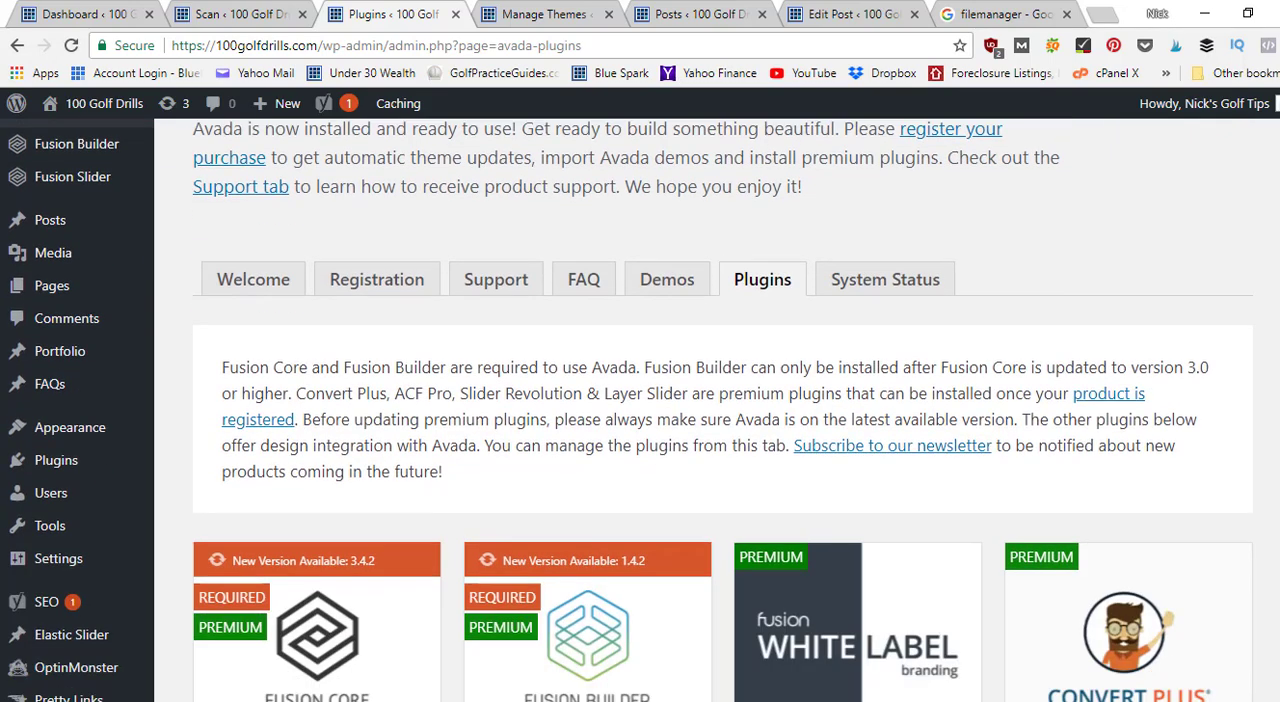
scroll(704, 410, down, 2)
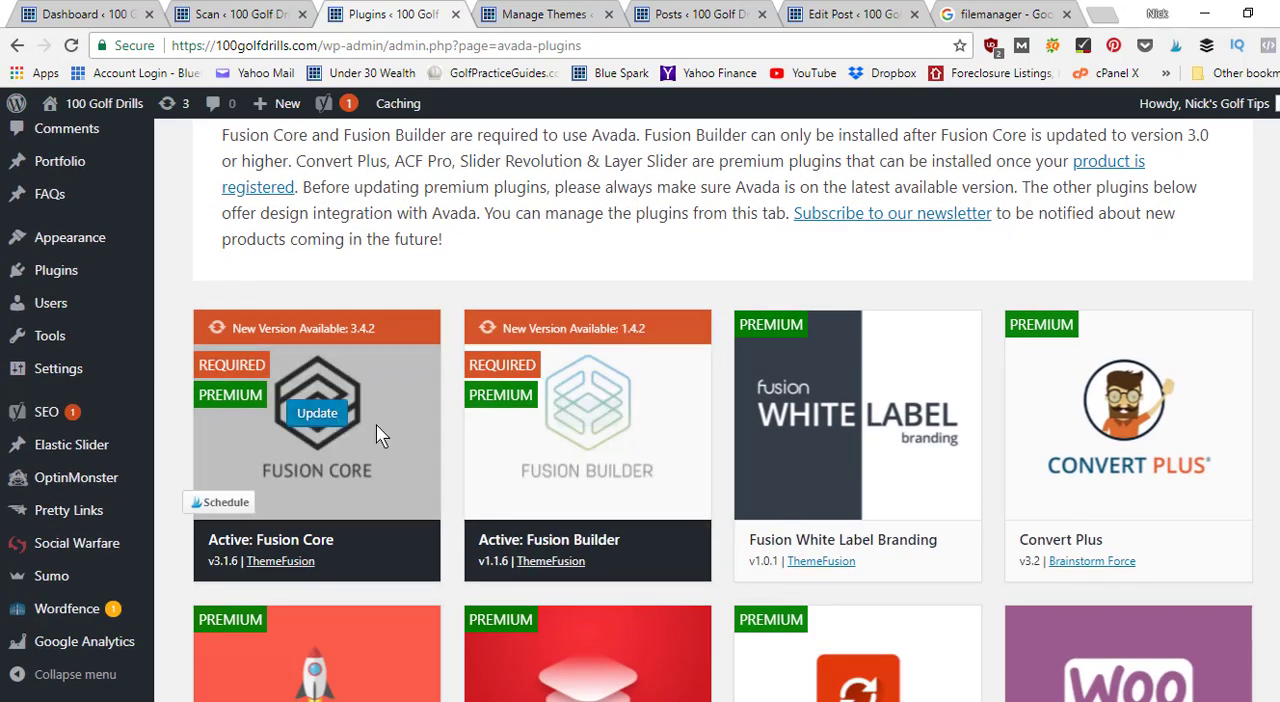
click(326, 416)
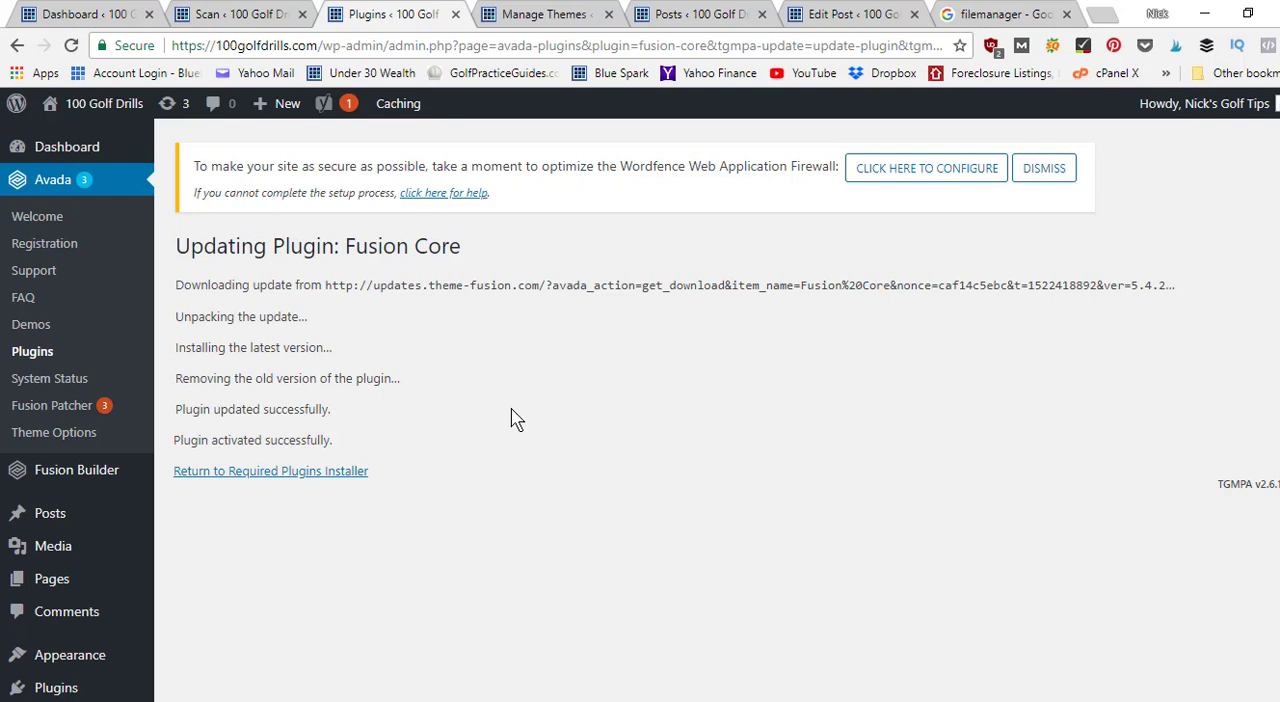
Return to the required plugins installer and update Fusion Builder to version 1.4.2.
click(313, 474)
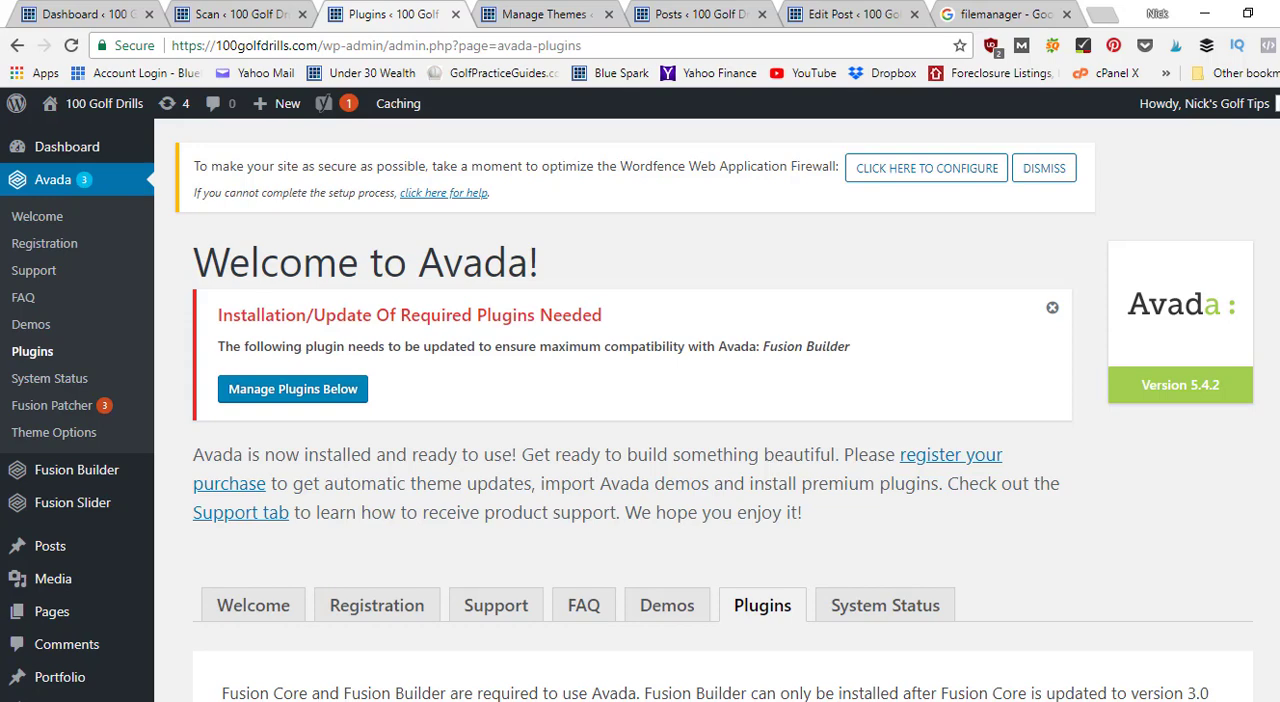
scroll(686, 405, down, 8)
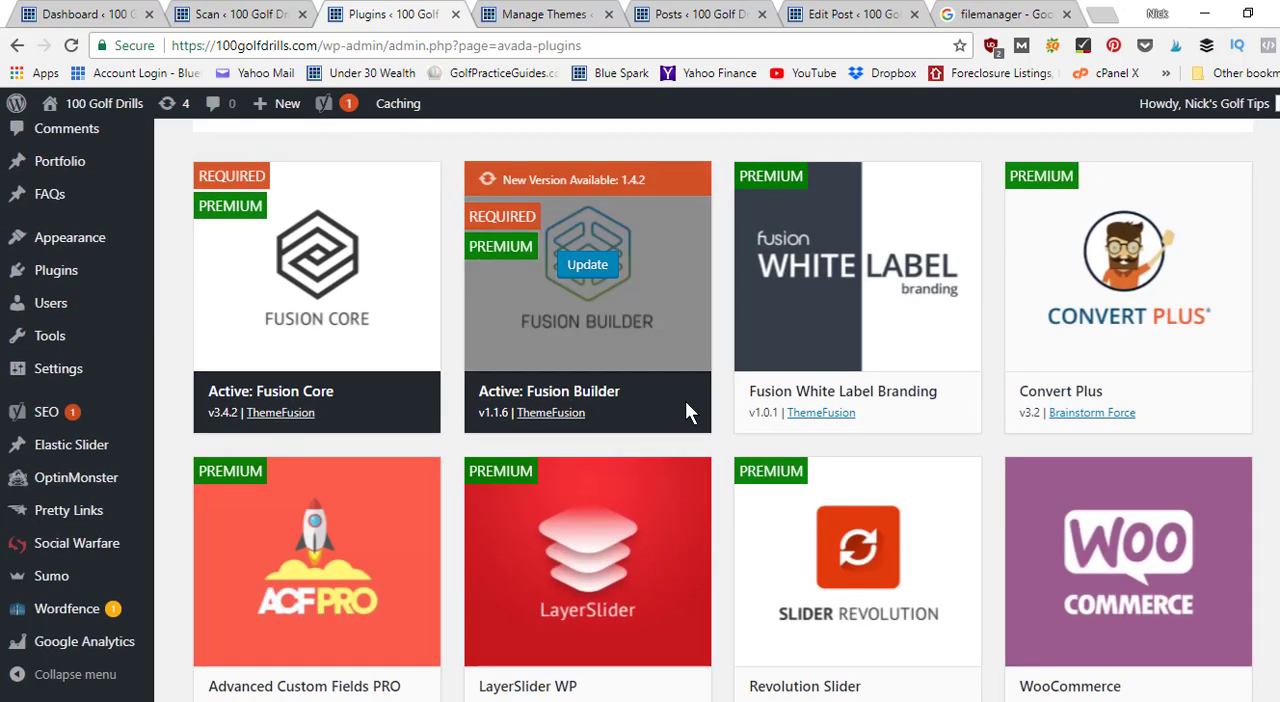
click(589, 279)
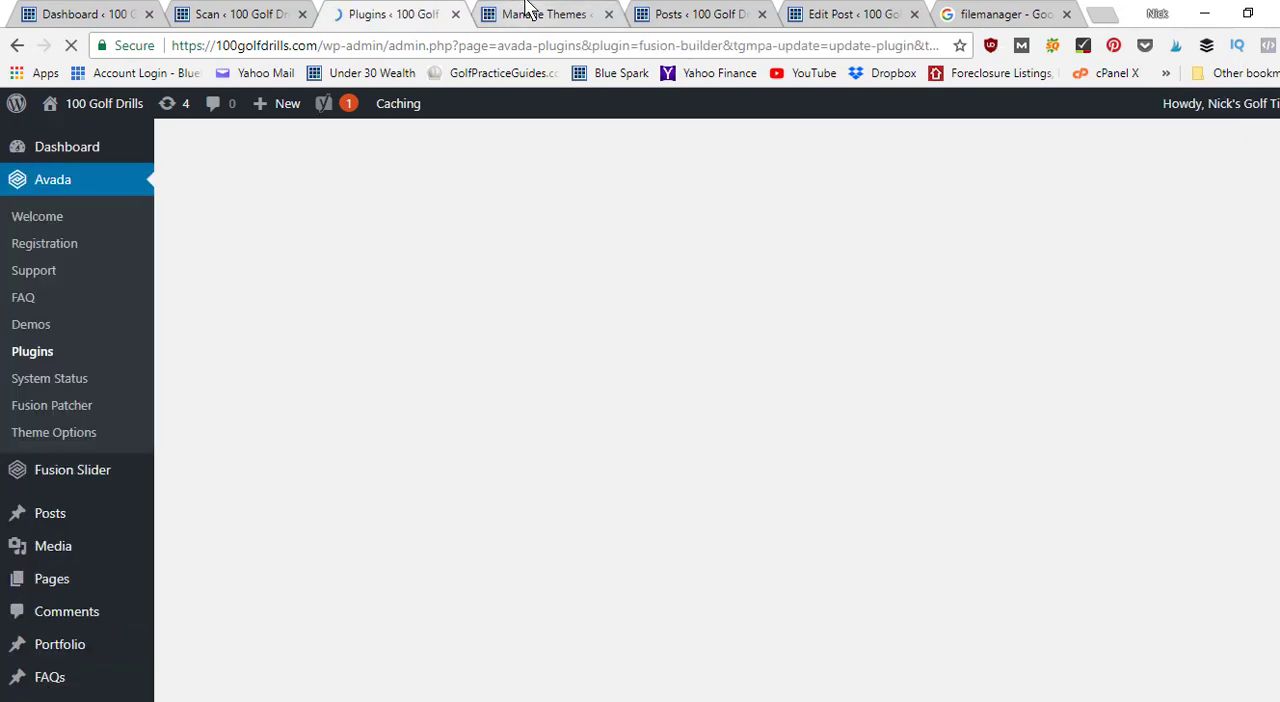
Delete the unused Twenty Fifteen theme from the site's Themes management page and confirm the deletion.
click(527, 8)
scroll(1138, 341, down, 2)
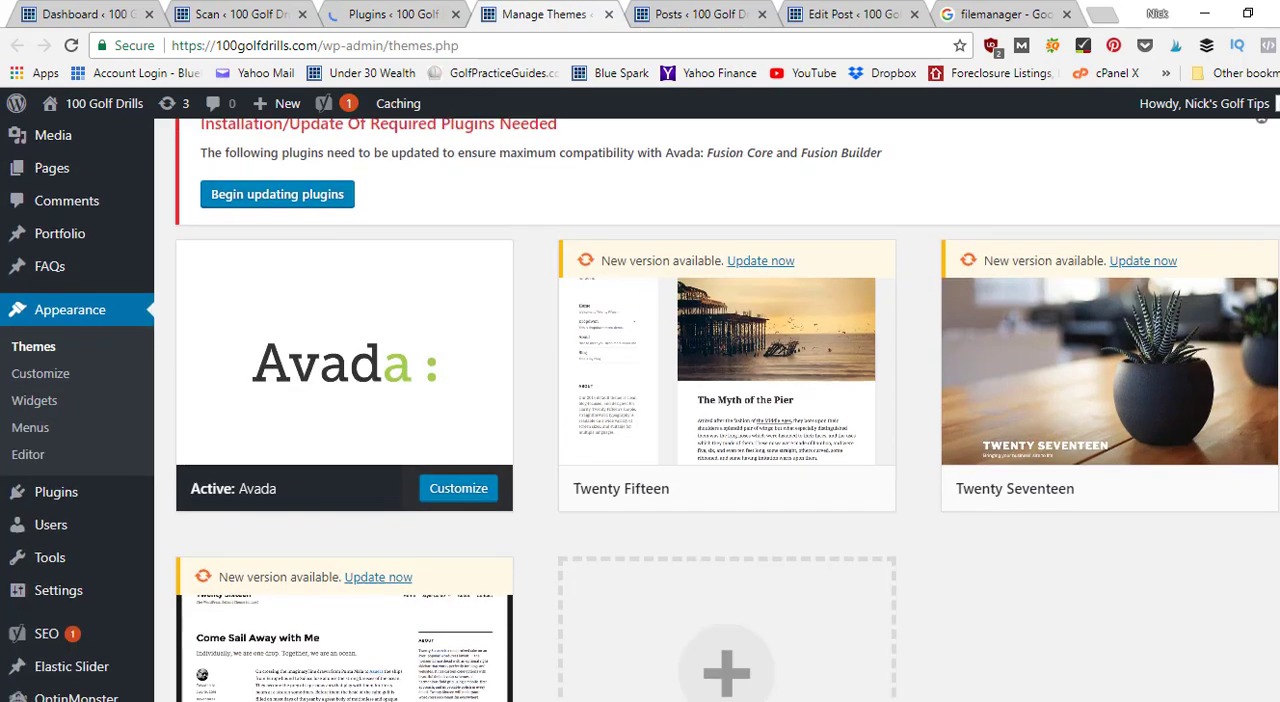
scroll(1138, 341, down, 2)
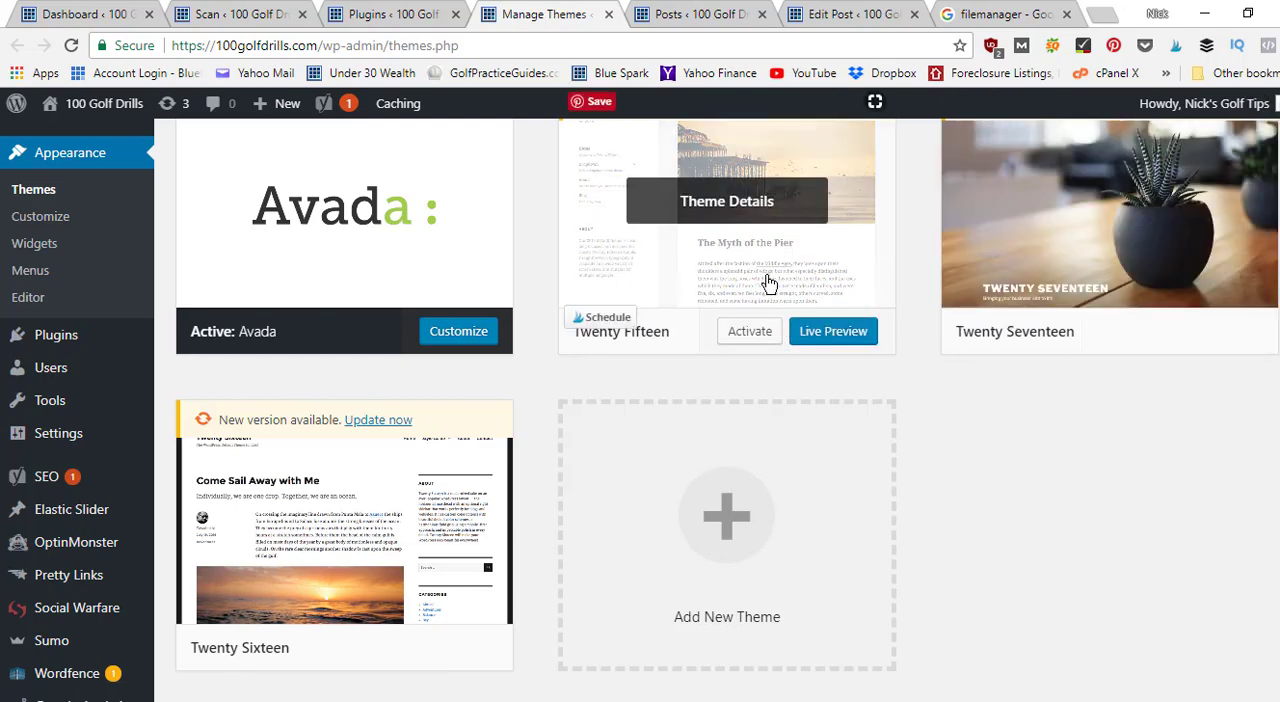
click(753, 207)
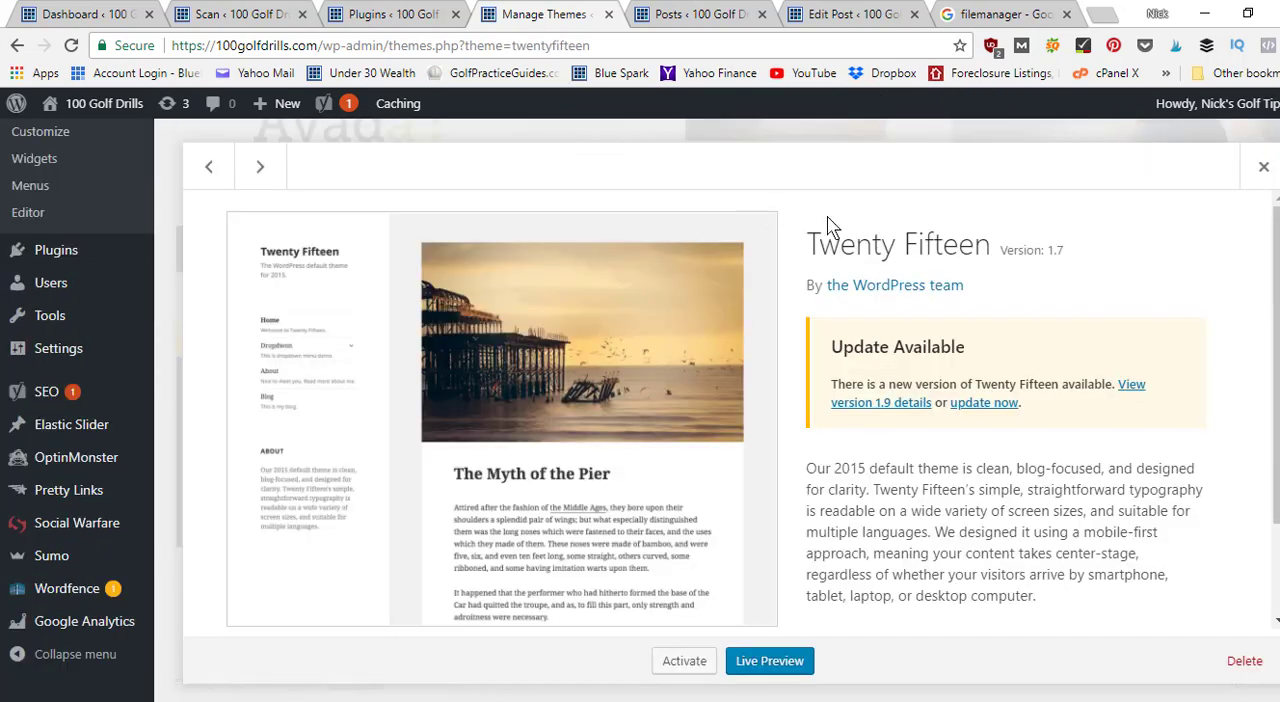
scroll(728, 406, down, 2)
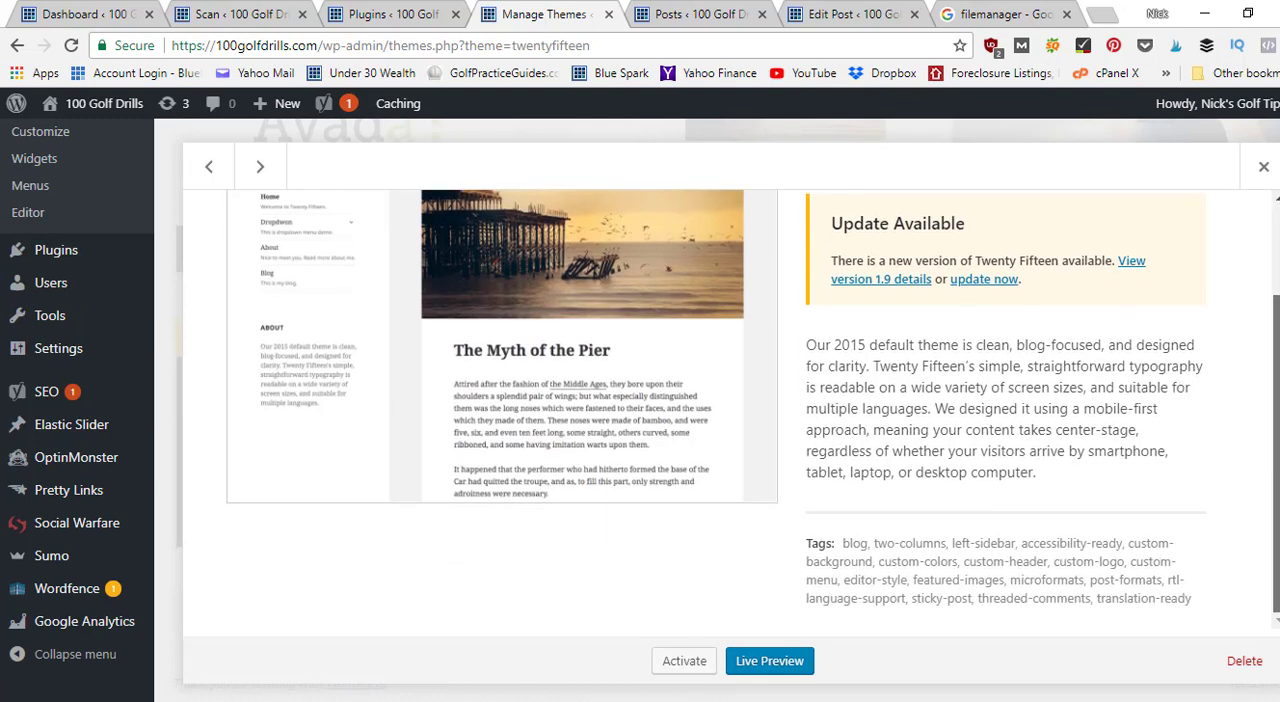
click(1250, 664)
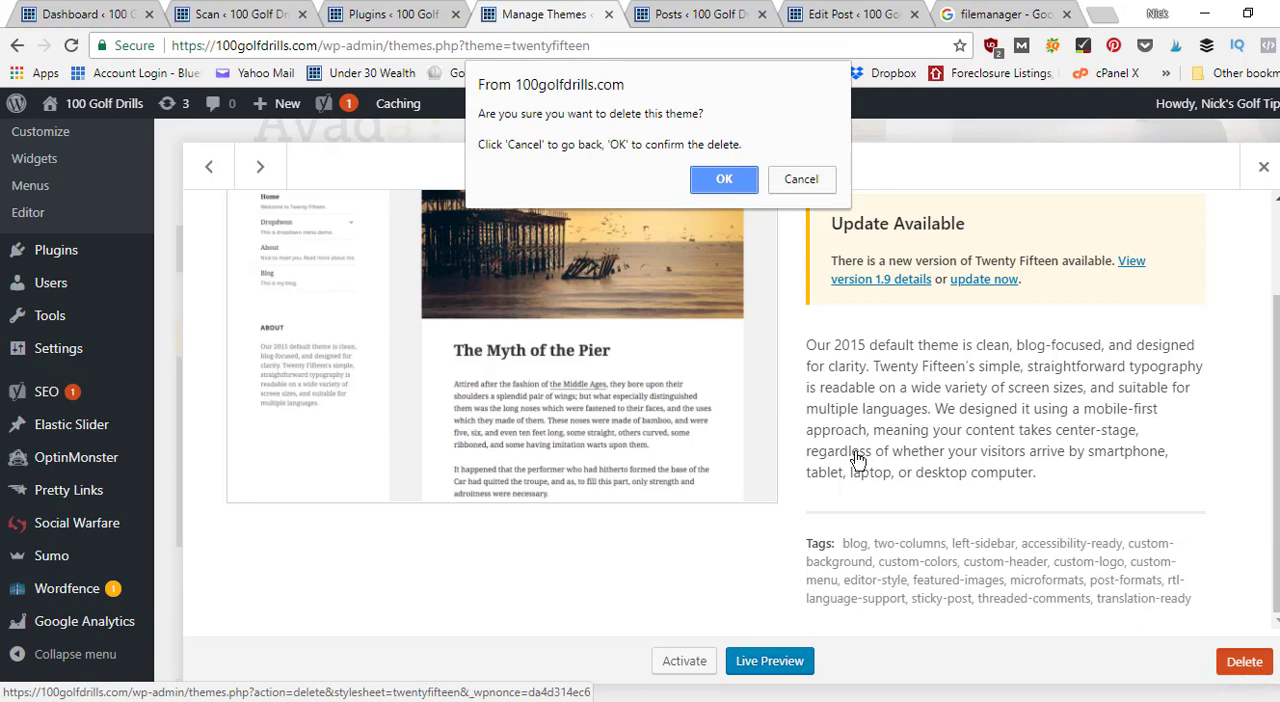
click(724, 183)
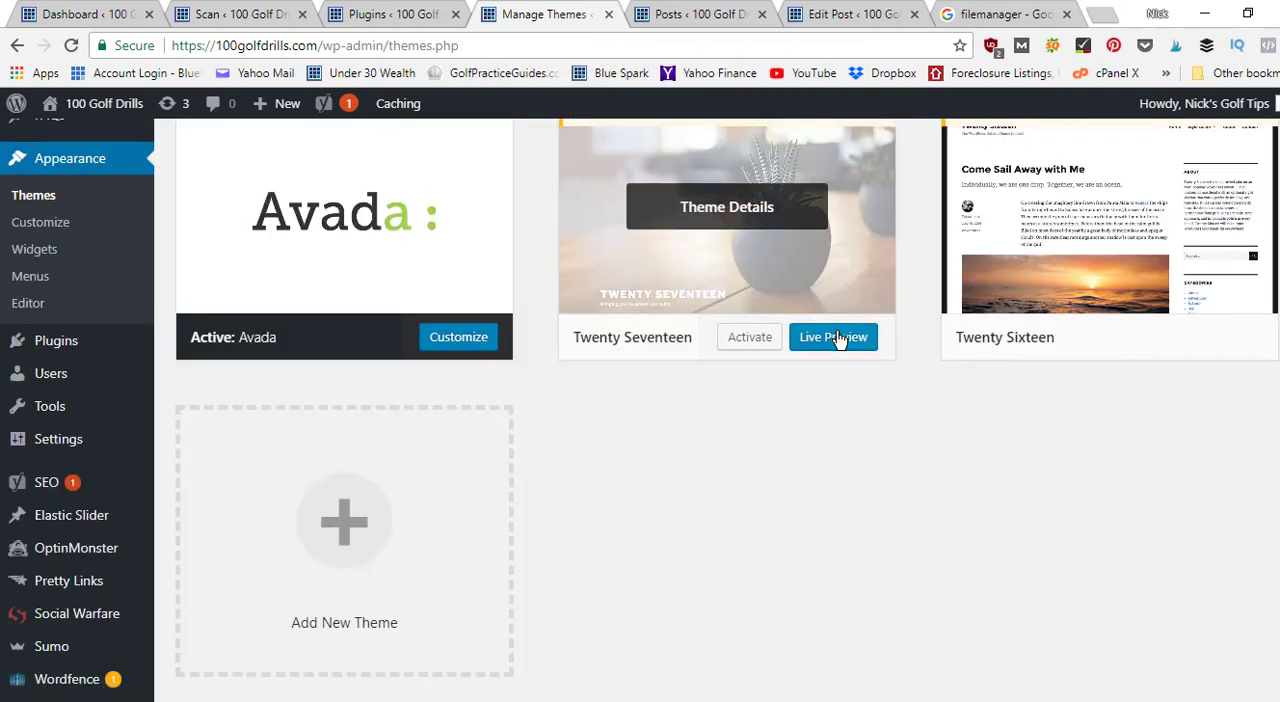
Delete the unused Twenty Seventeen theme through its theme details and confirm the deletion.
click(783, 218)
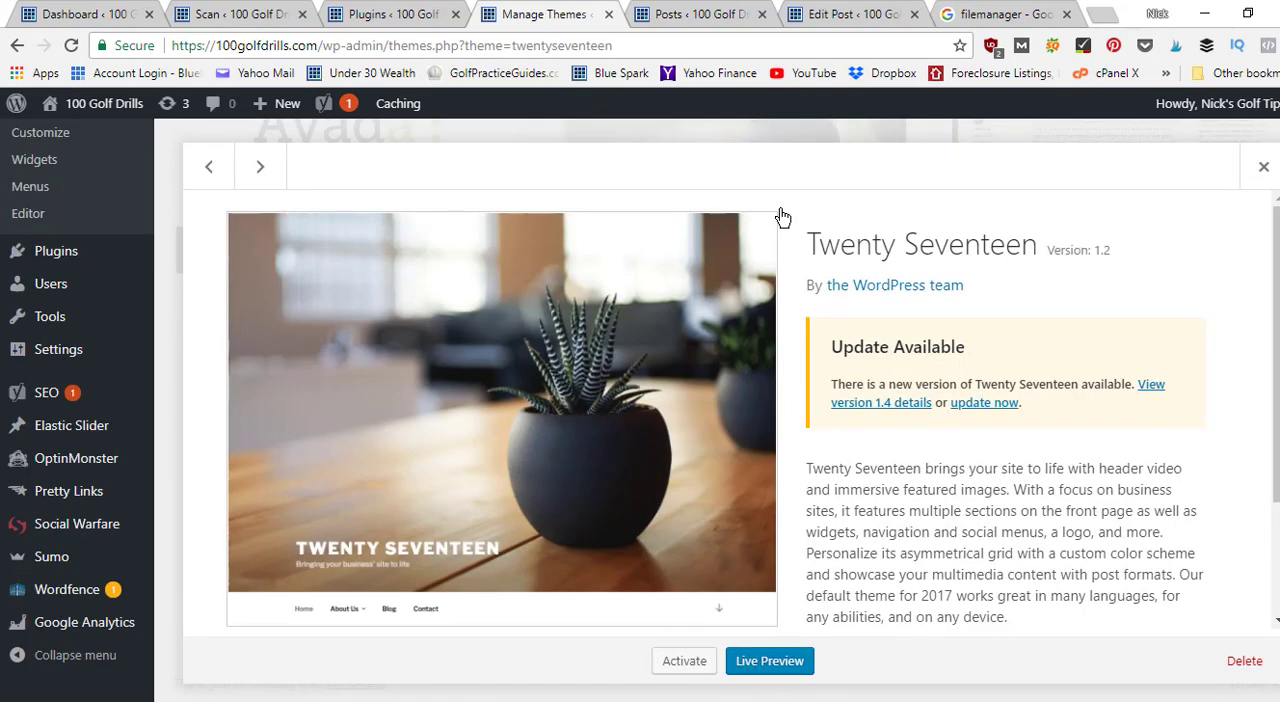
click(1235, 668)
click(715, 176)
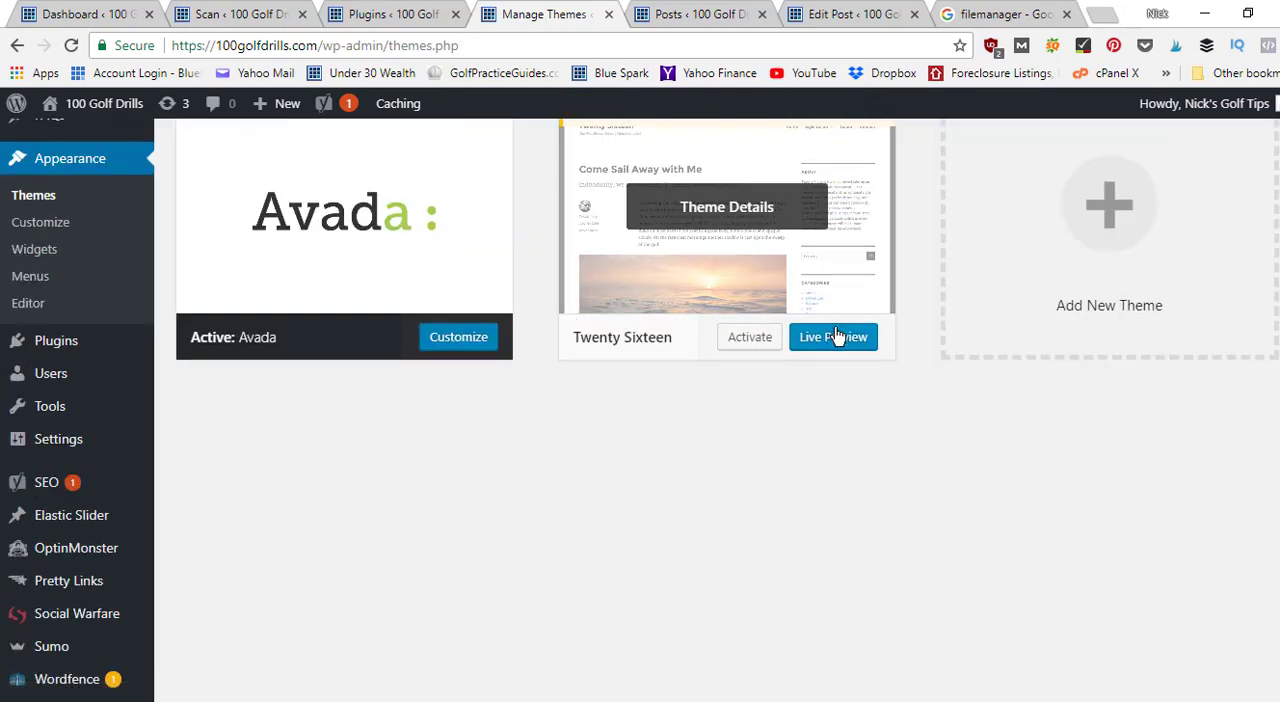
Leave the Twenty Sixteen live preview, delete that unused theme through its theme details, and confirm the deletion.
click(835, 337)
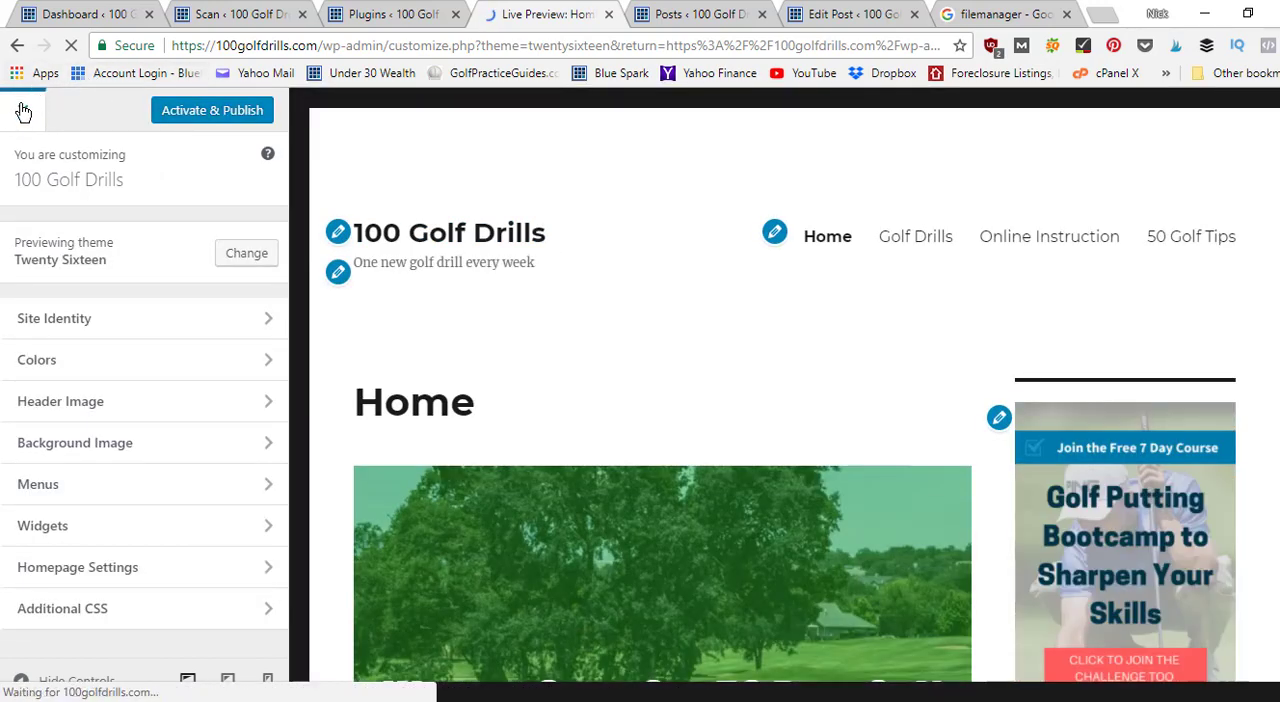
click(23, 112)
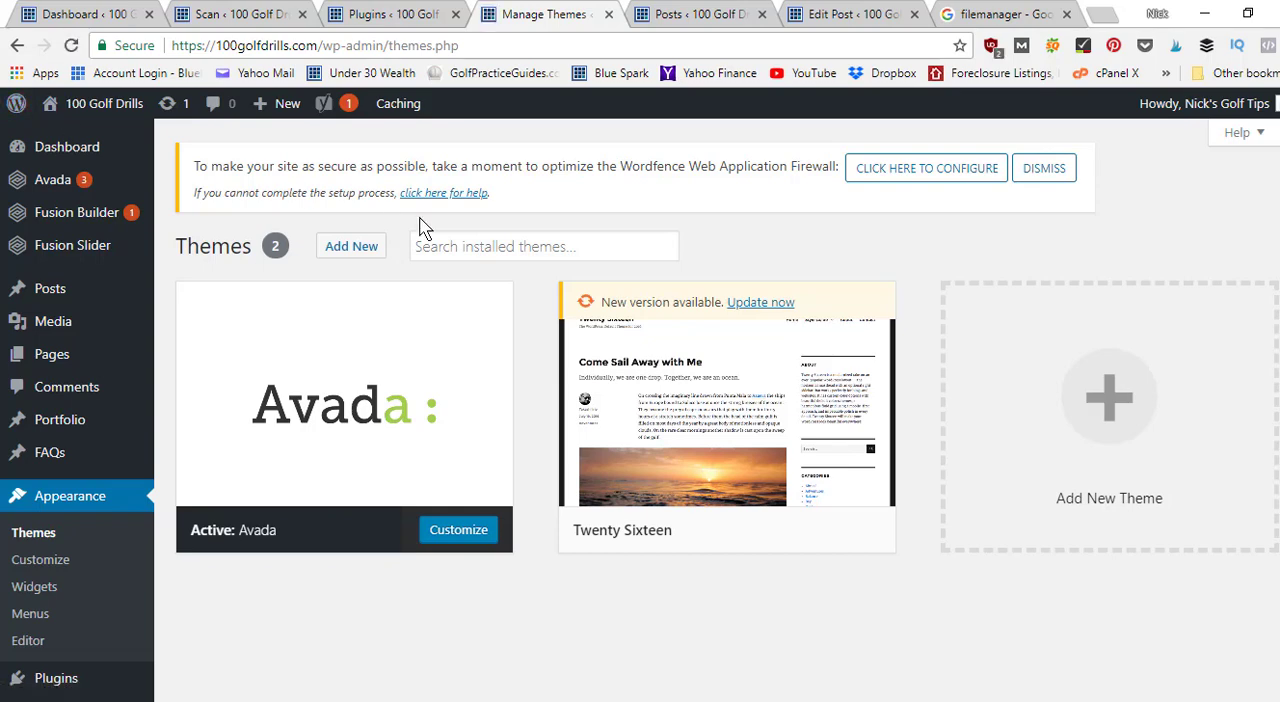
click(771, 420)
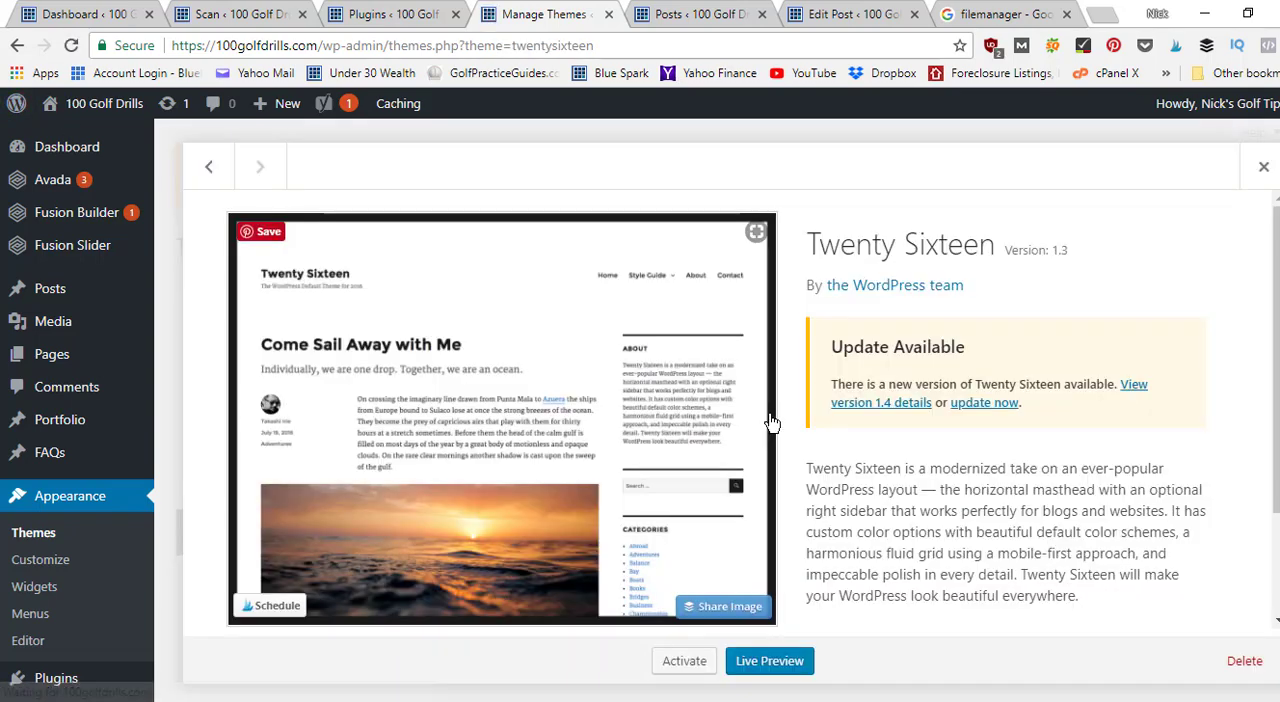
click(1250, 664)
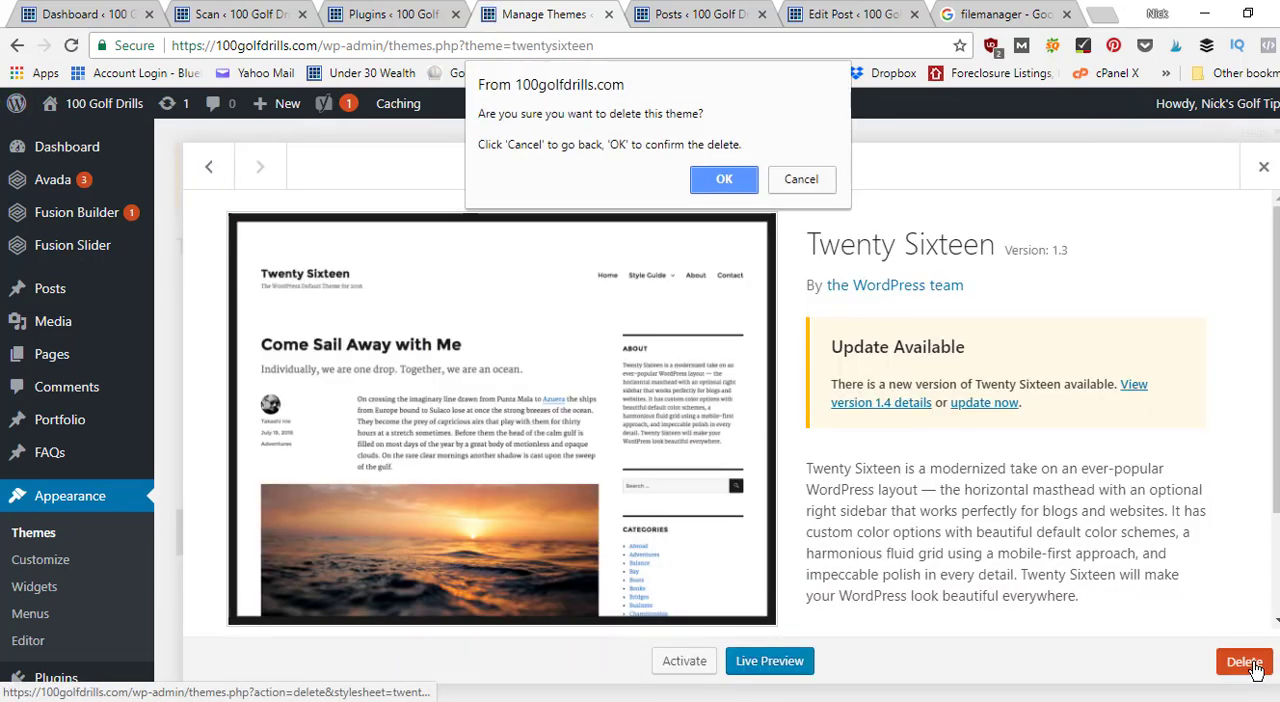
click(718, 181)
Go from the Themes page to the site's Installed Plugins page.
scroll(90, 480, down, 4)
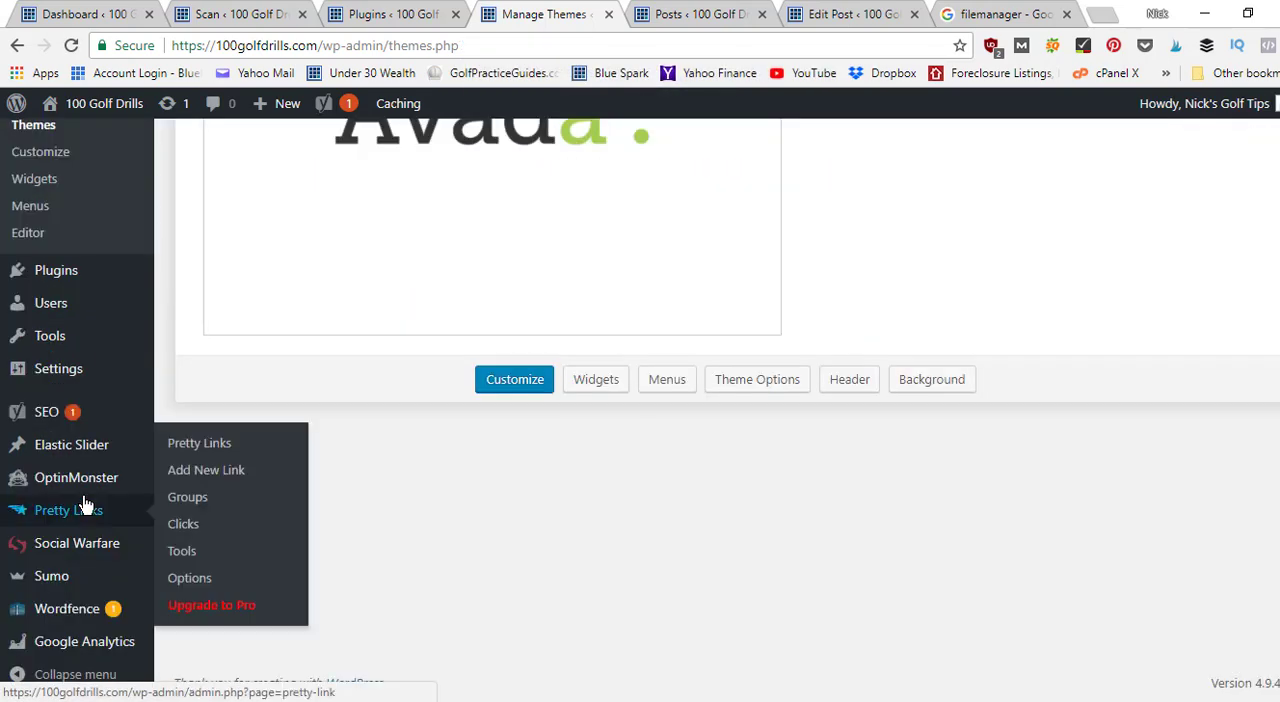
scroll(862, 352, up, 5)
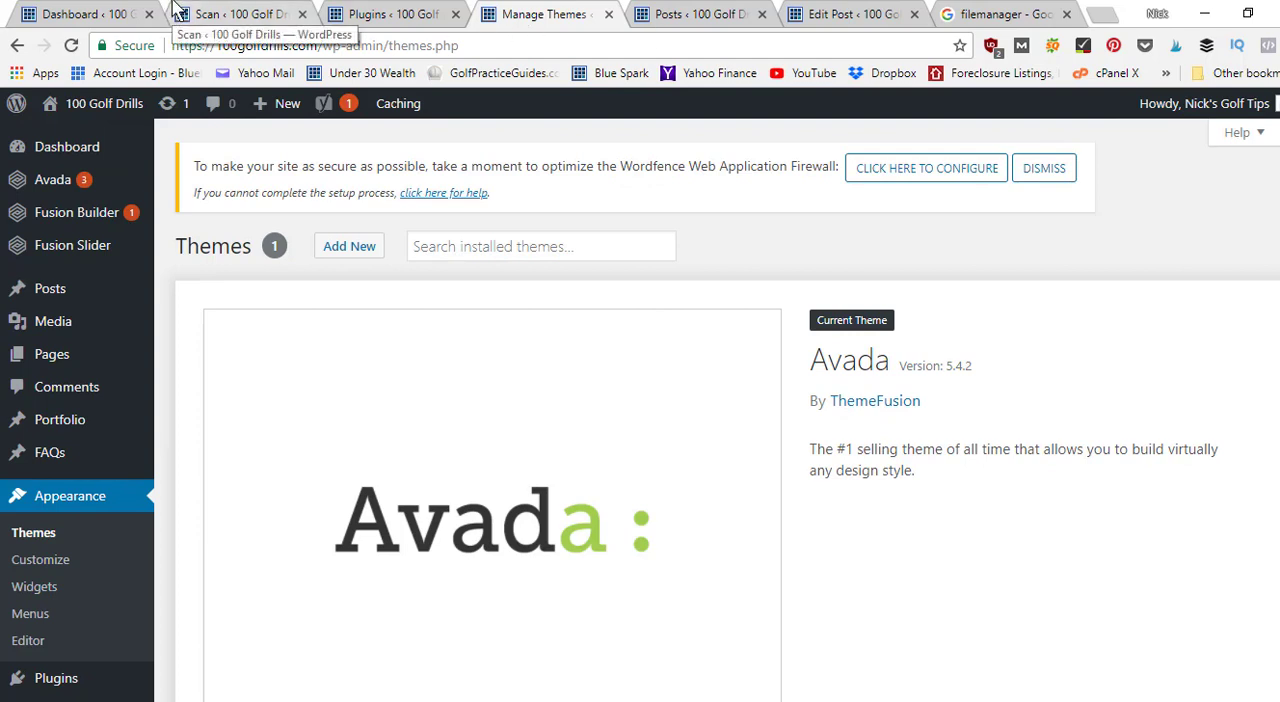
mouse_move(95, 190)
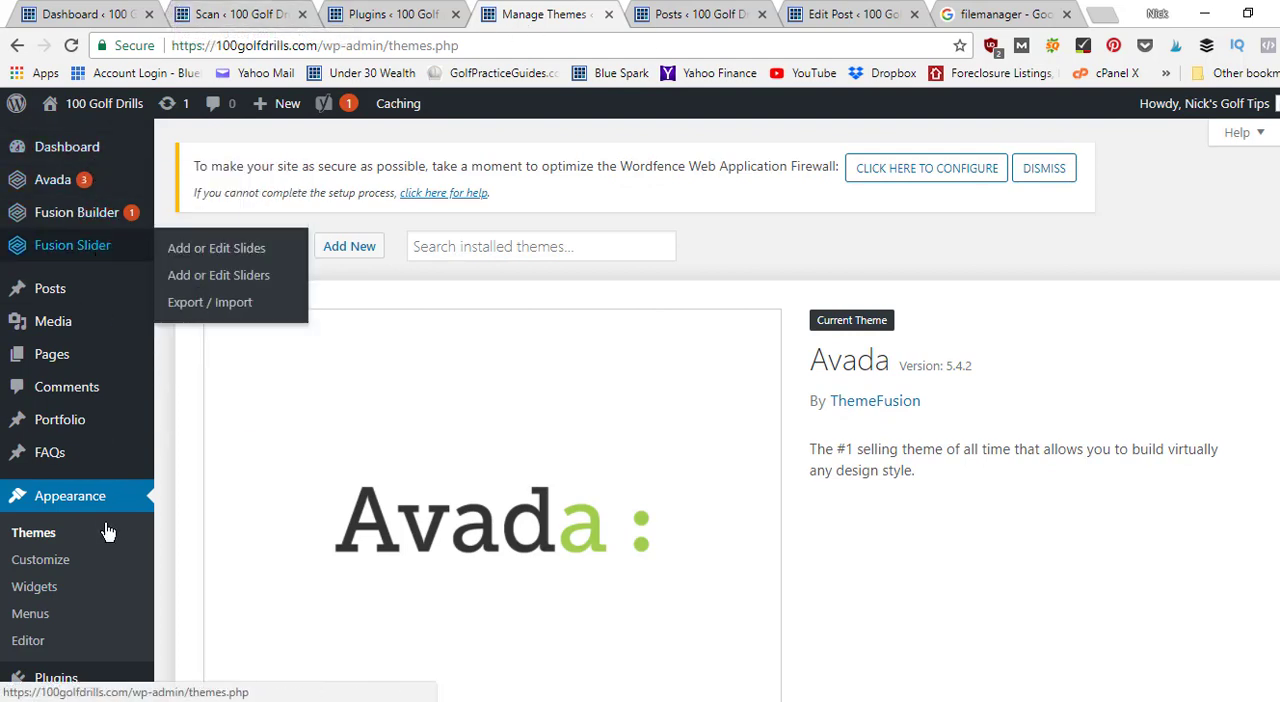
scroll(640, 410, down, 5)
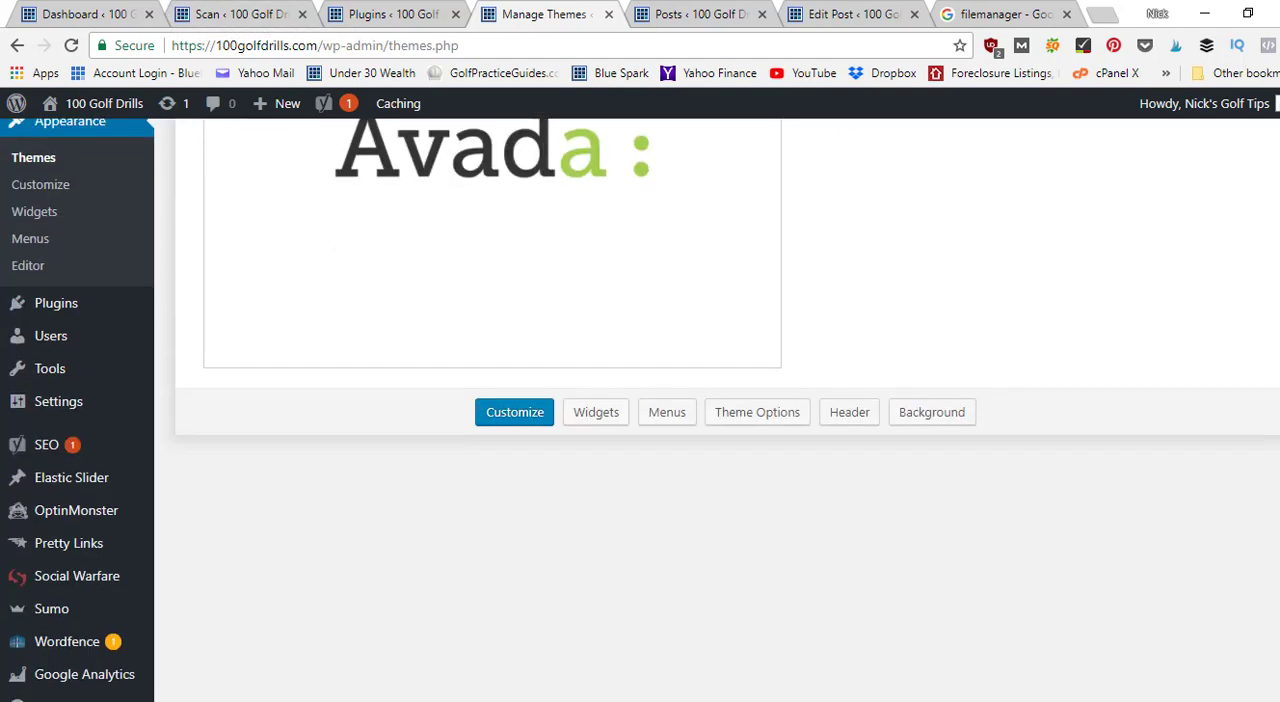
scroll(640, 410, up, 5)
scroll(700, 375, down, 3)
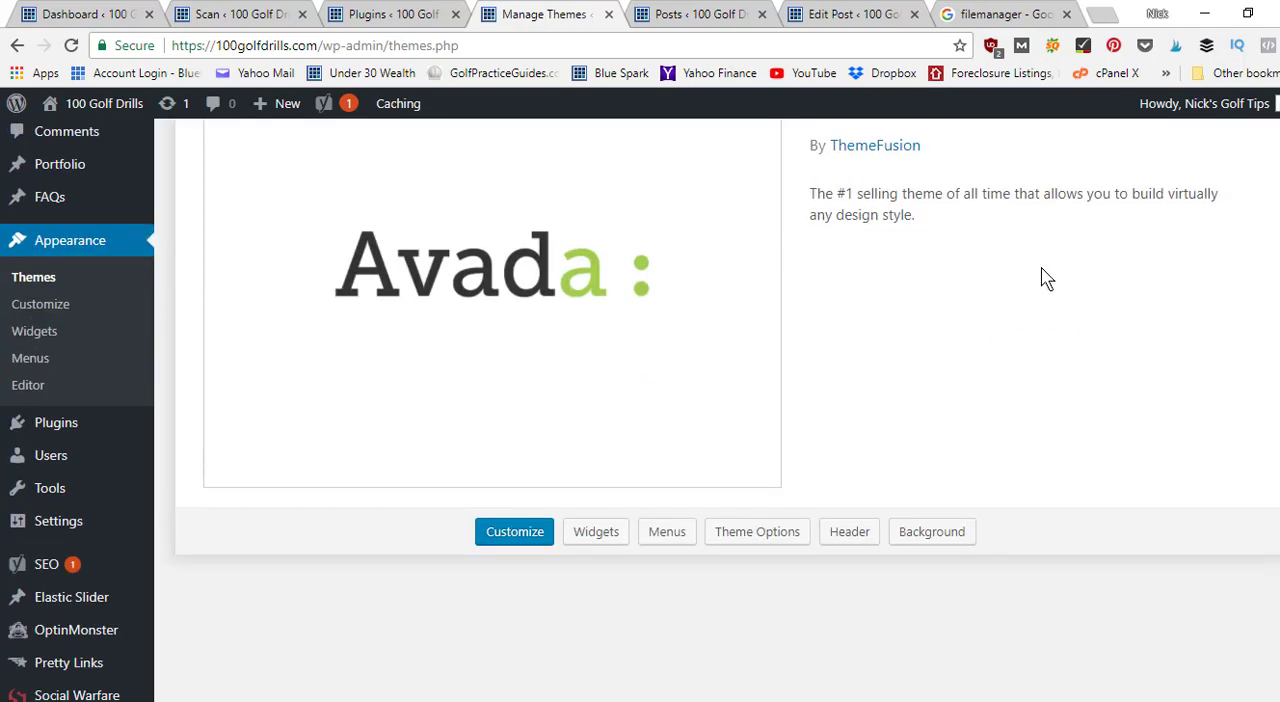
scroll(960, 277, up, 3)
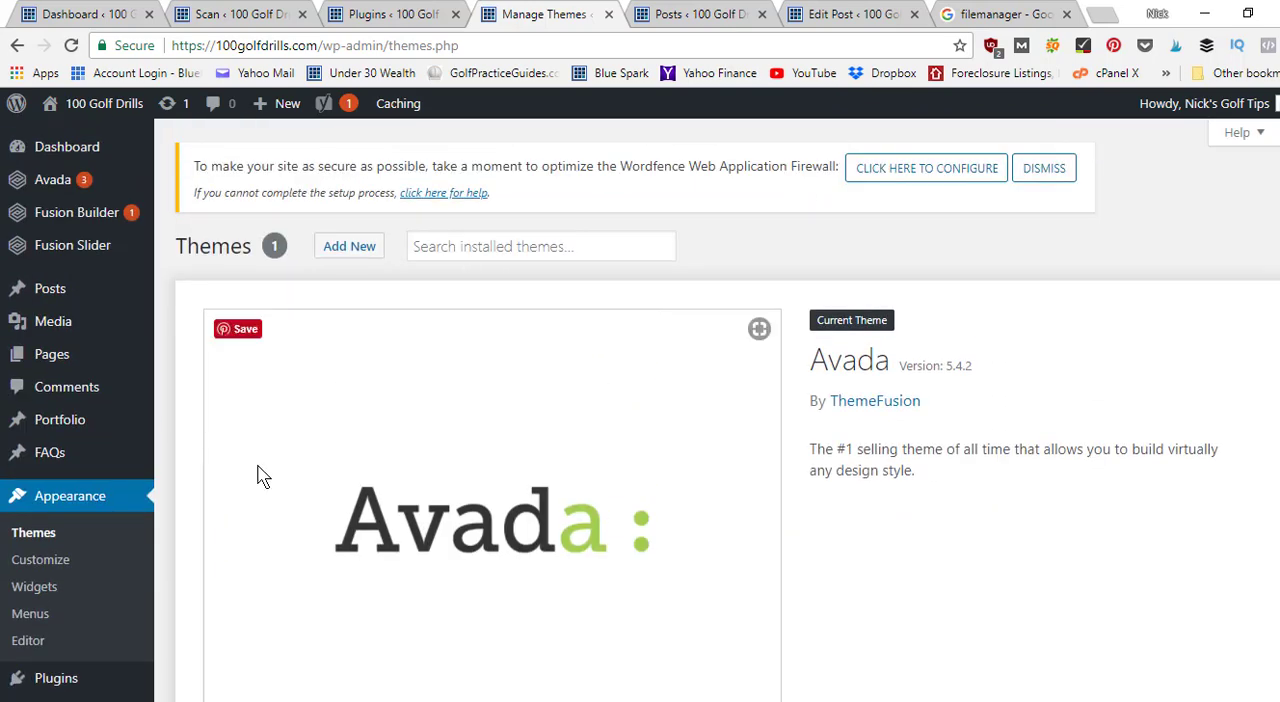
scroll(260, 474, down, 3)
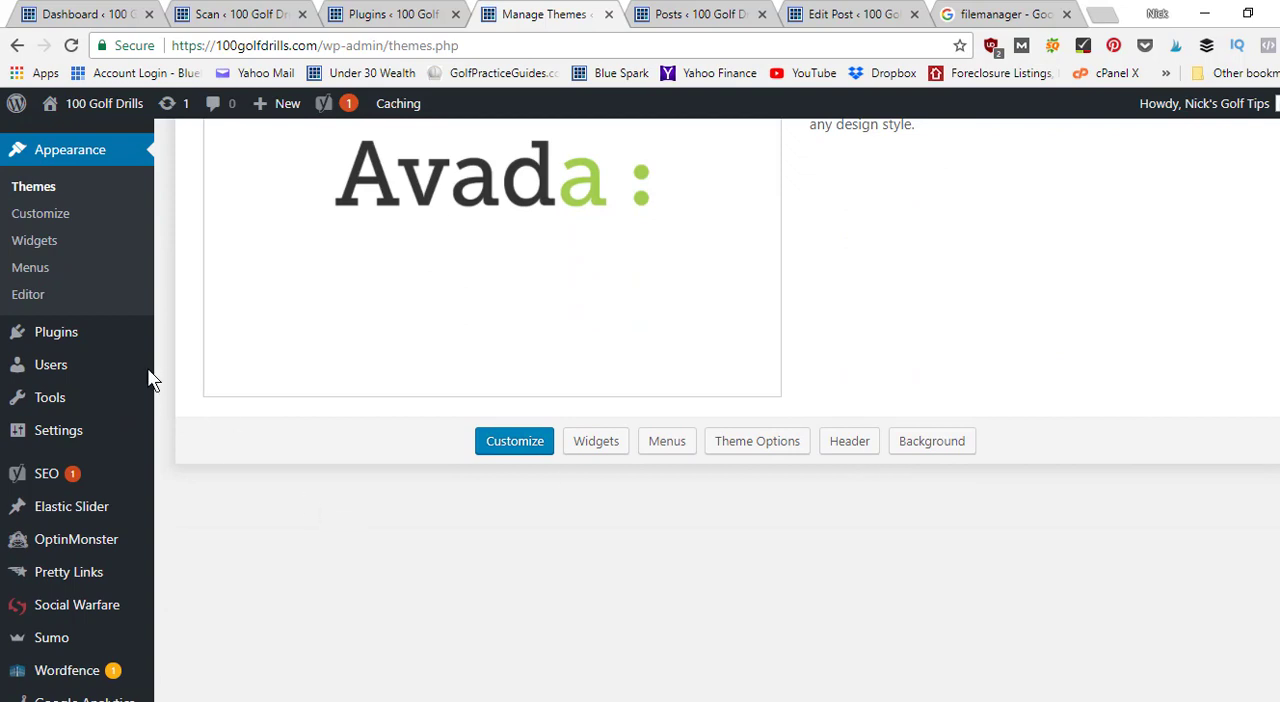
mouse_move(114, 337)
click(196, 340)
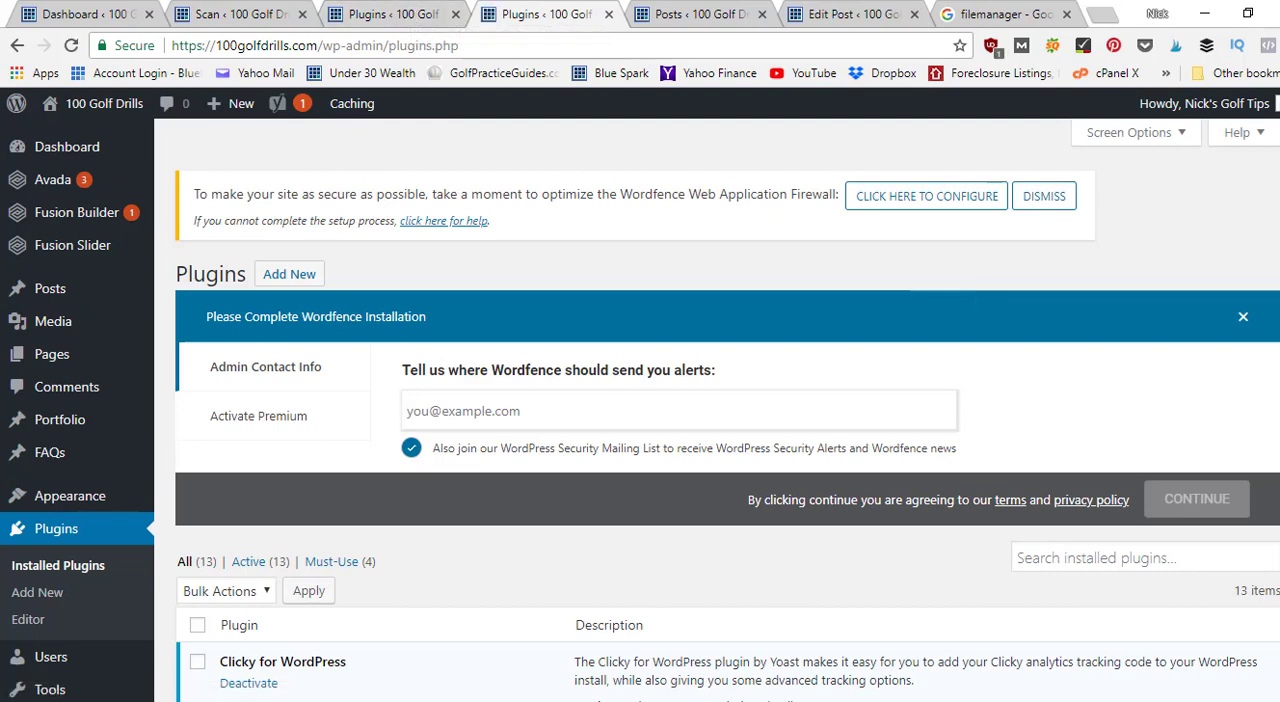
Look through the full list of installed plugins to check which ones are active and their versions.
scroll(717, 410, down, 4)
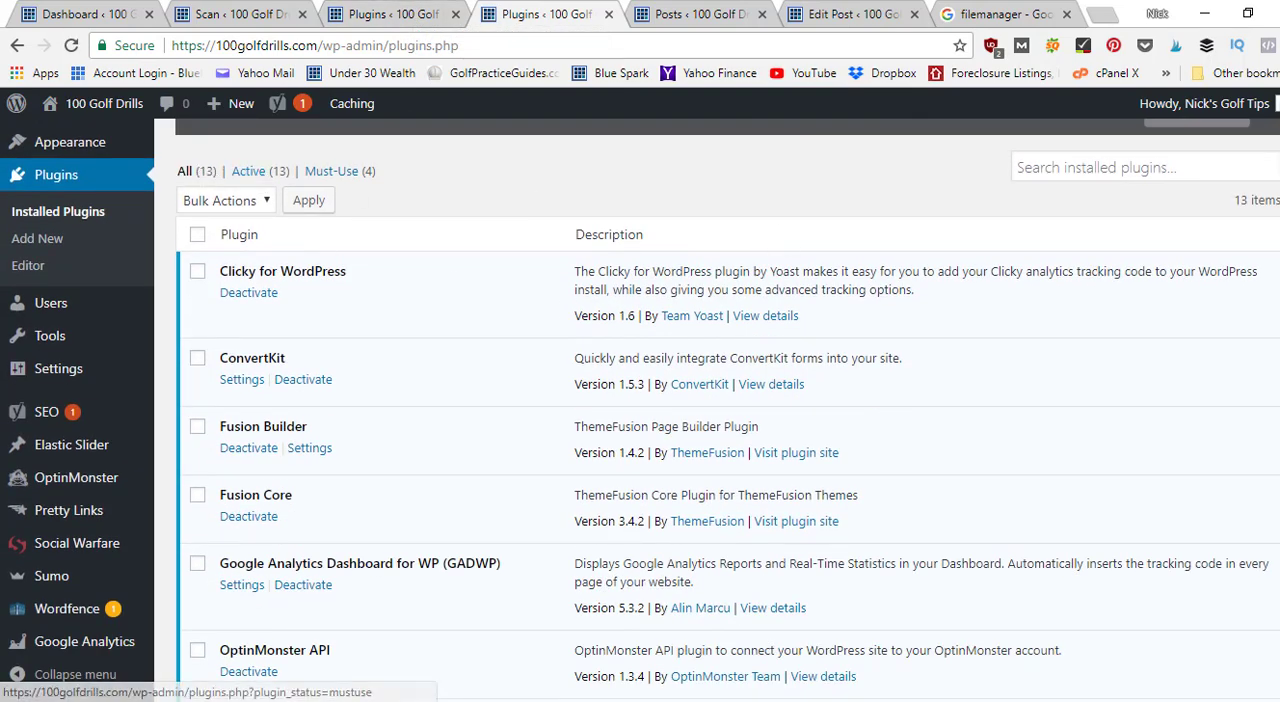
scroll(717, 410, down, 7)
scroll(717, 410, up, 10)
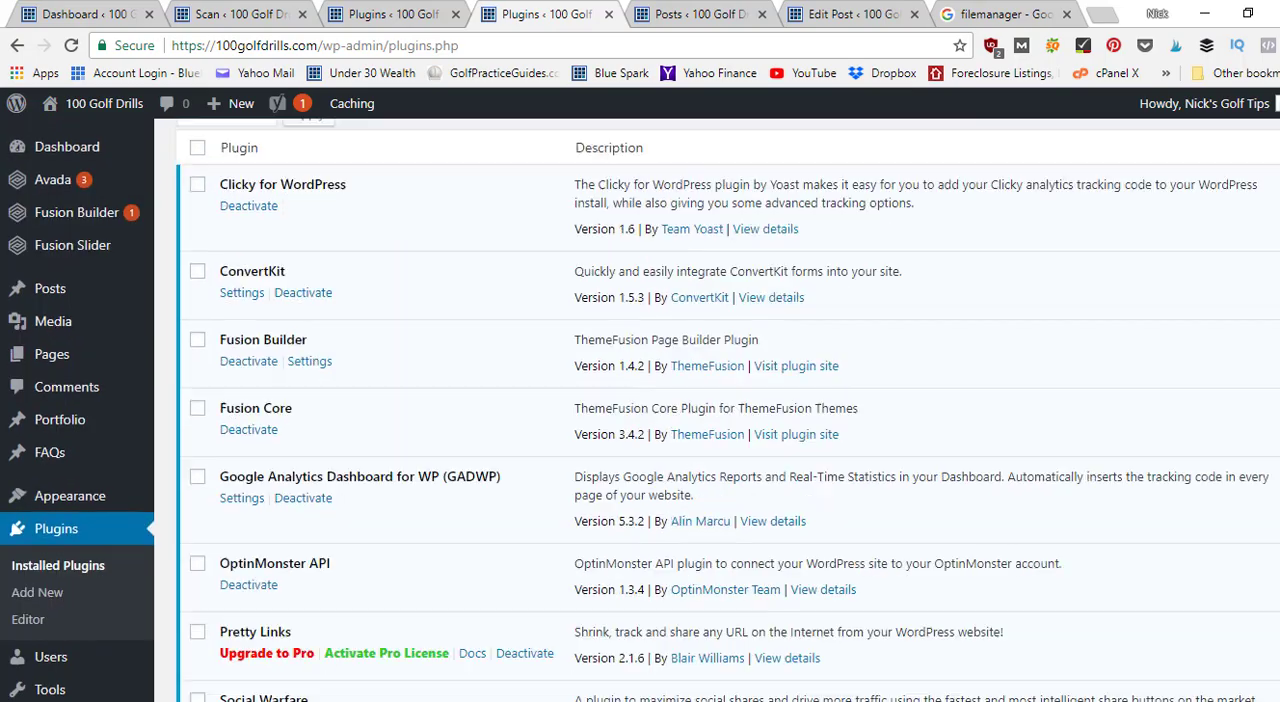
scroll(717, 410, down, 3)
scroll(717, 410, down, 3)
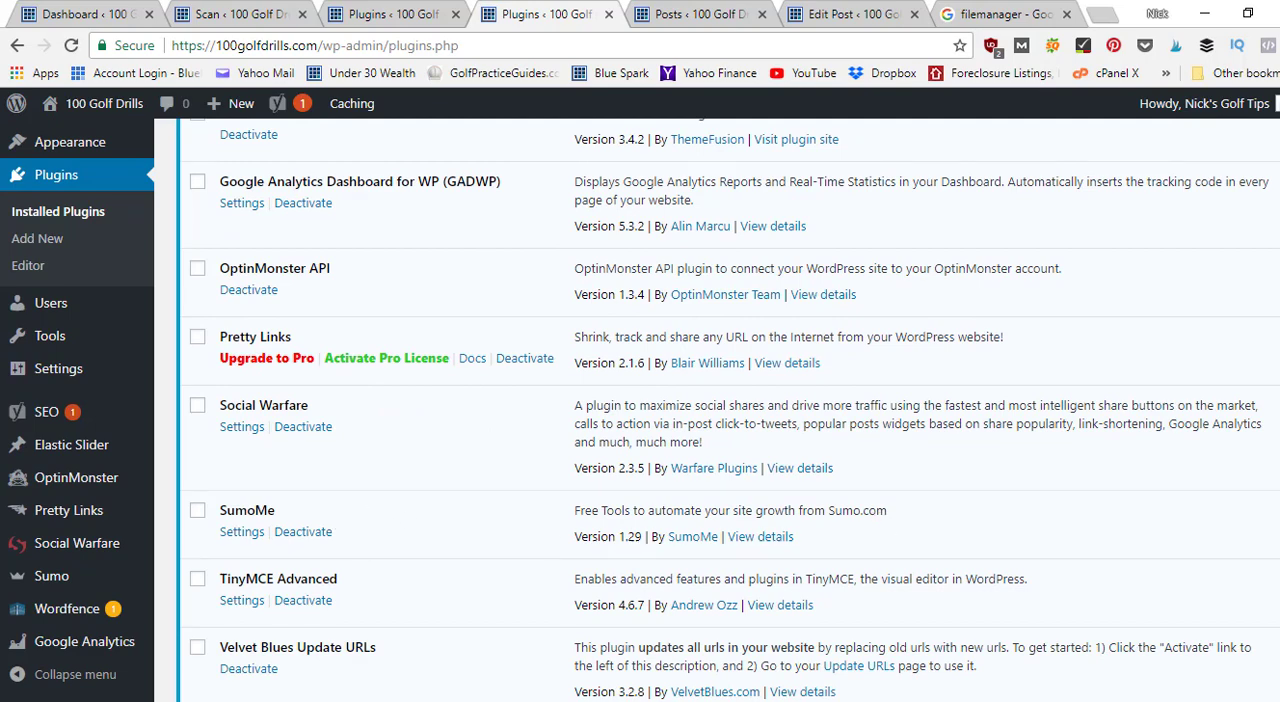
scroll(717, 410, down, 3)
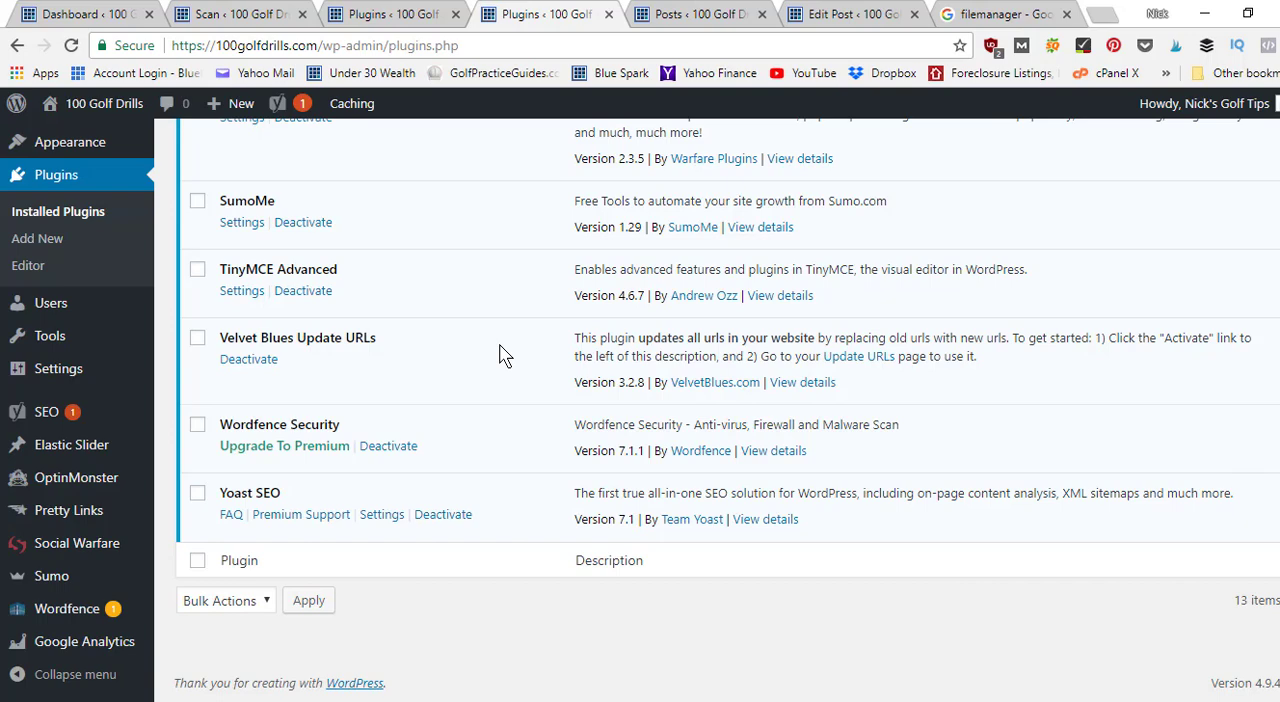
scroll(728, 406, up, 8)
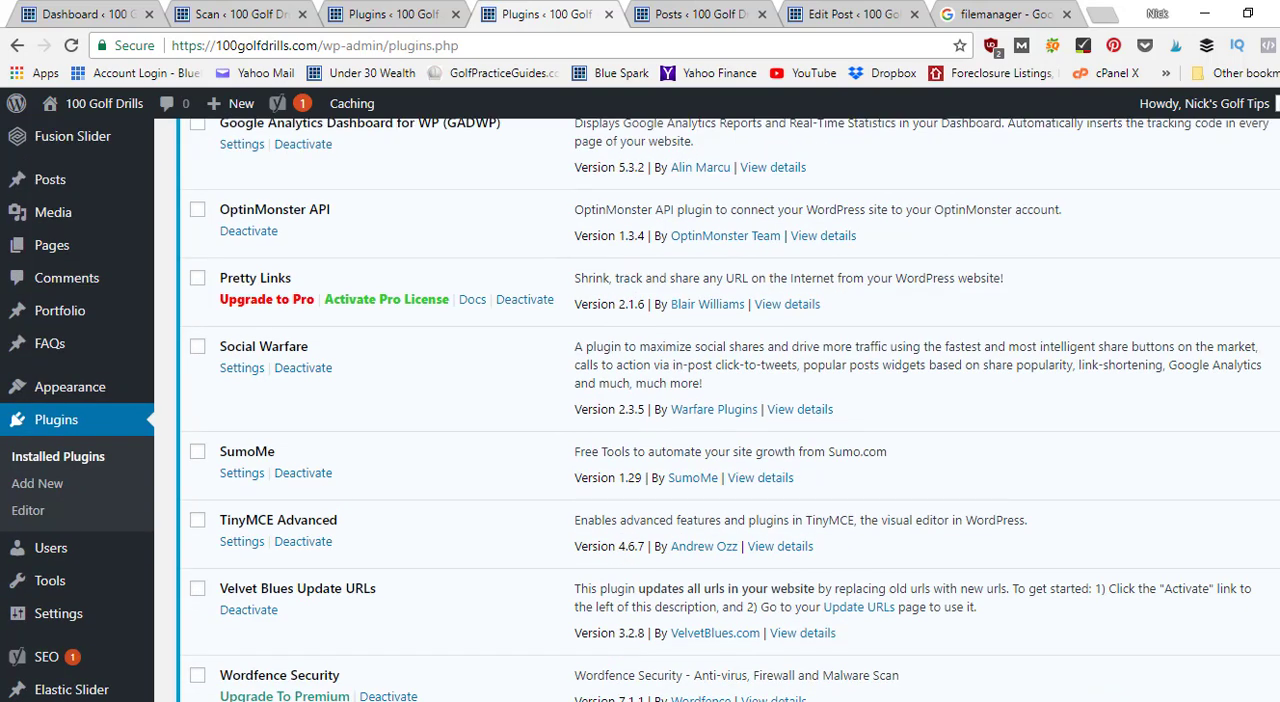
scroll(728, 406, up, 3)
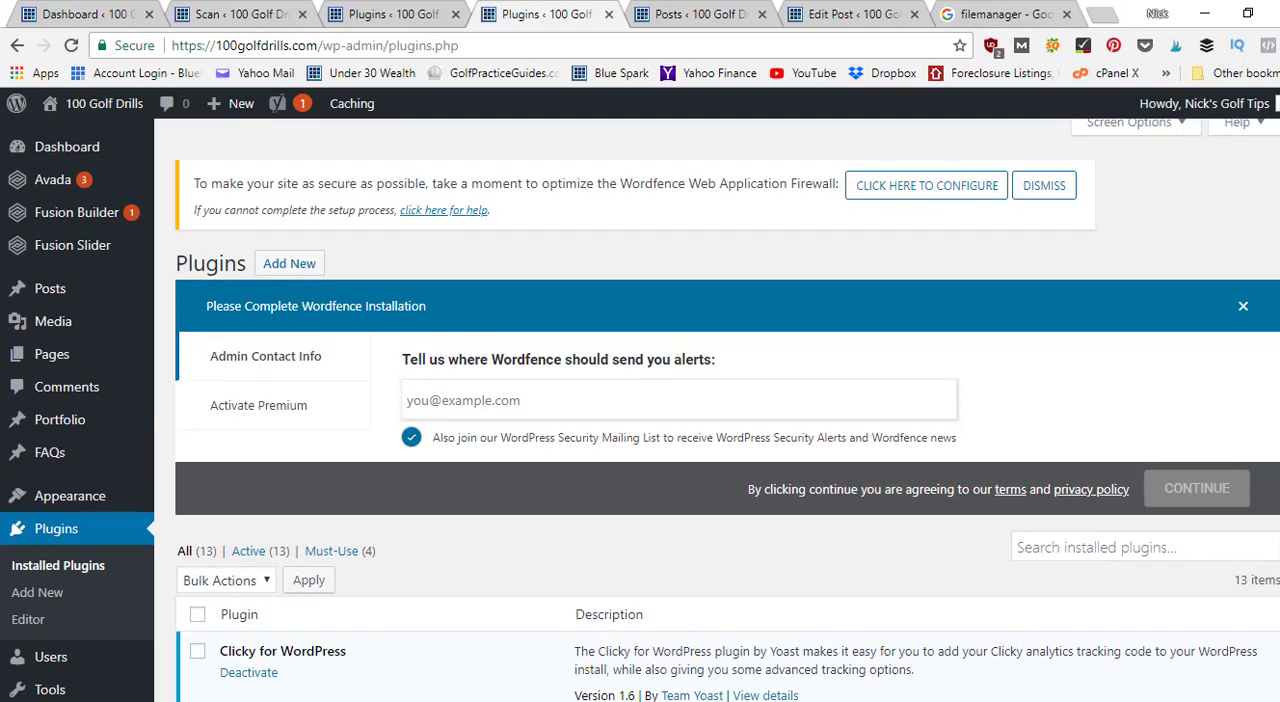
scroll(728, 406, down, 4)
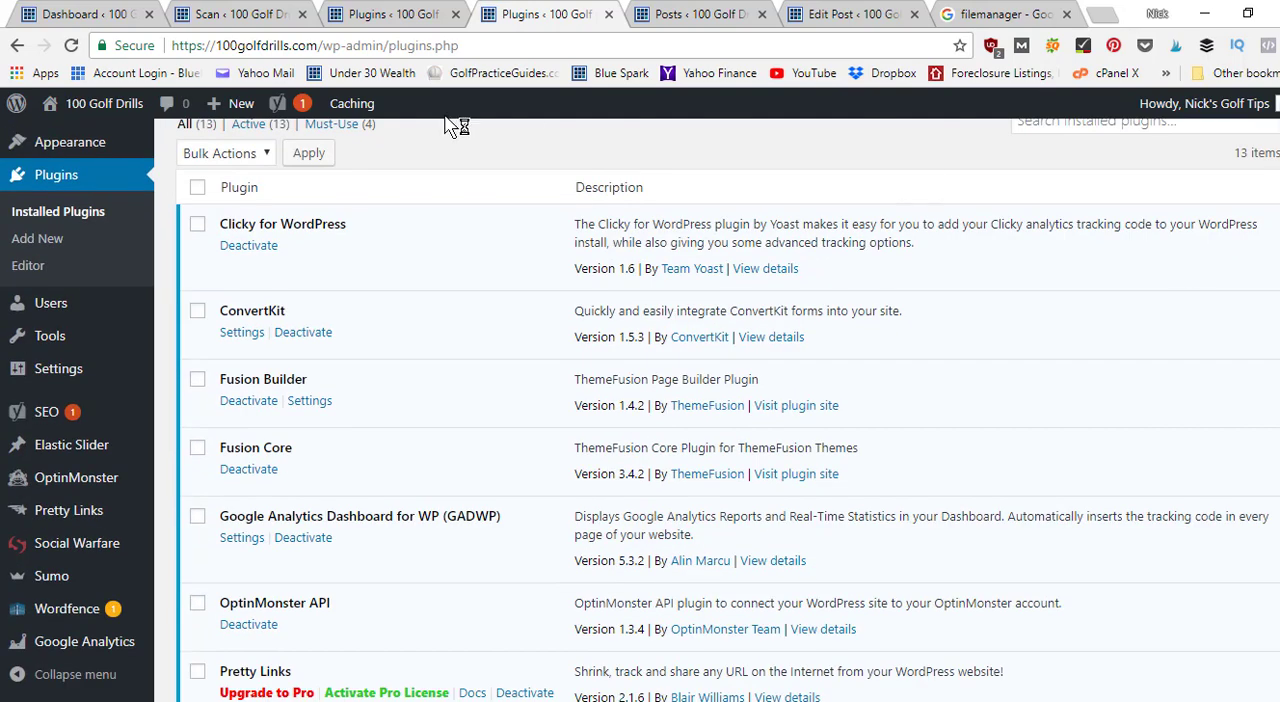
Return to the Wordfence Scan page and check the scan's progress and results.
click(250, 10)
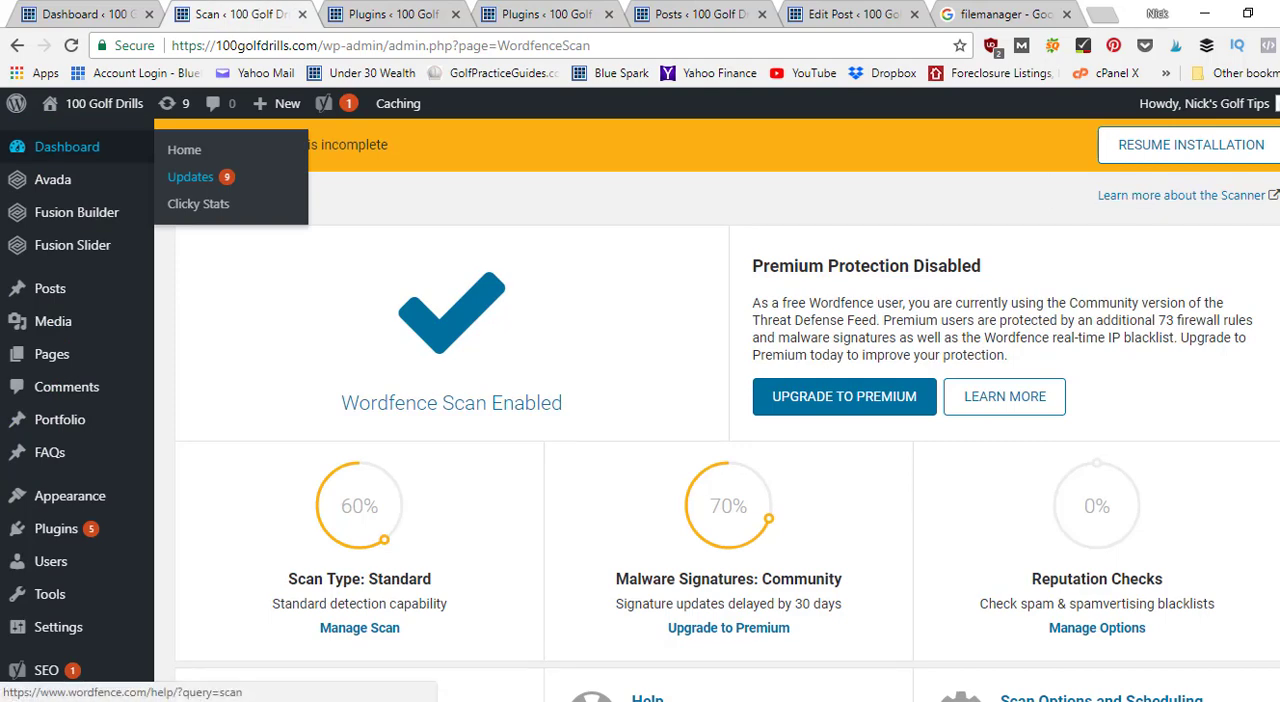
scroll(1060, 190, down, 3)
scroll(728, 410, down, 2)
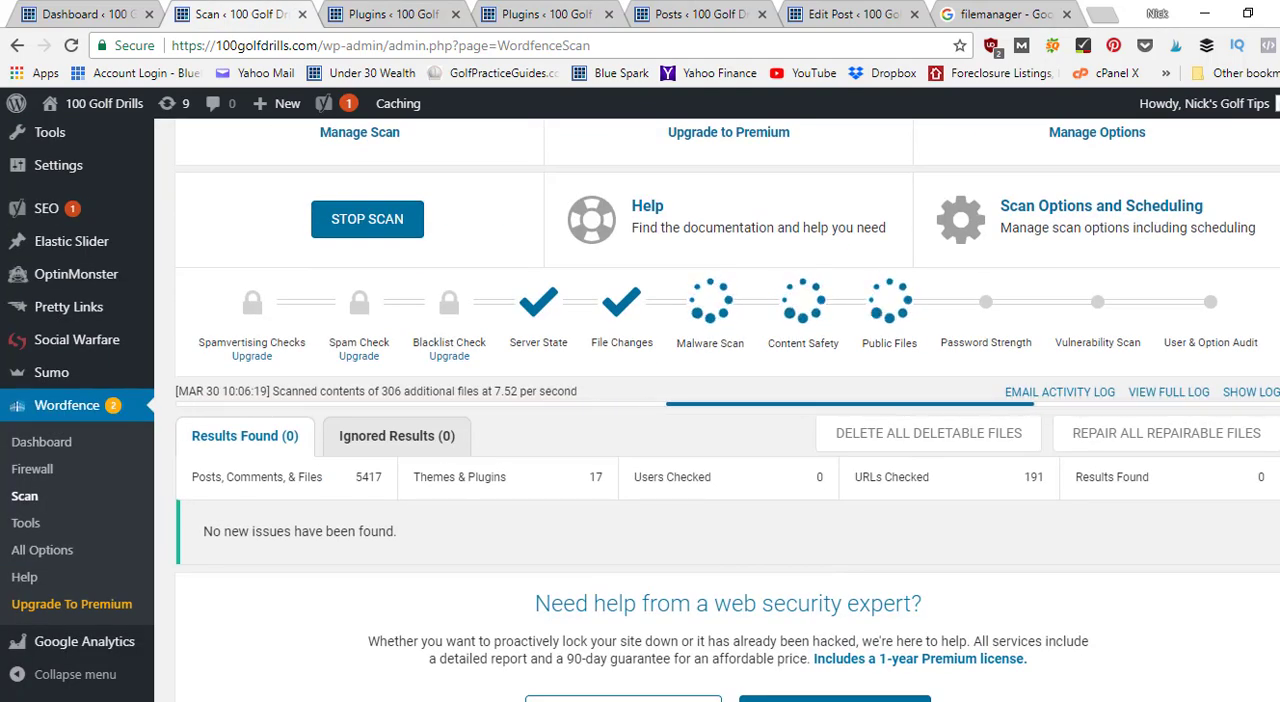
scroll(785, 285, down, 1)
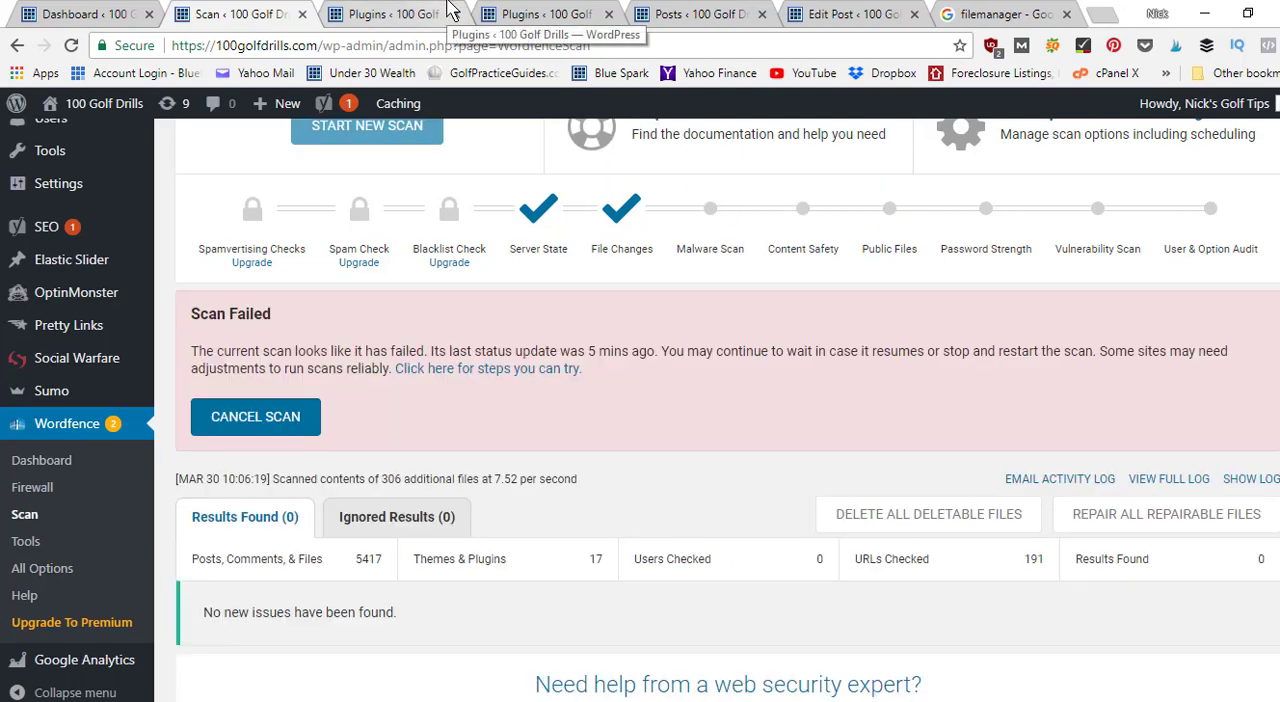
Close the browser tabs holding the Fusion Builder update log and the Installed Plugins list.
click(362, 14)
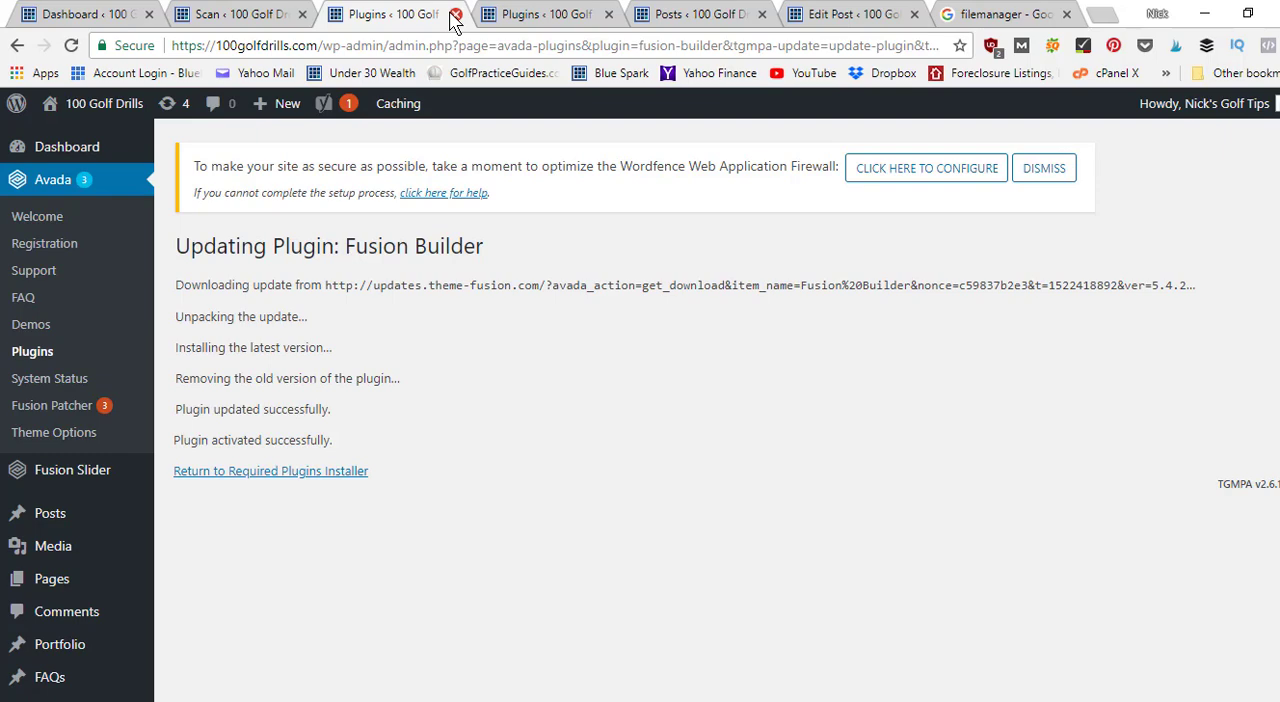
click(455, 15)
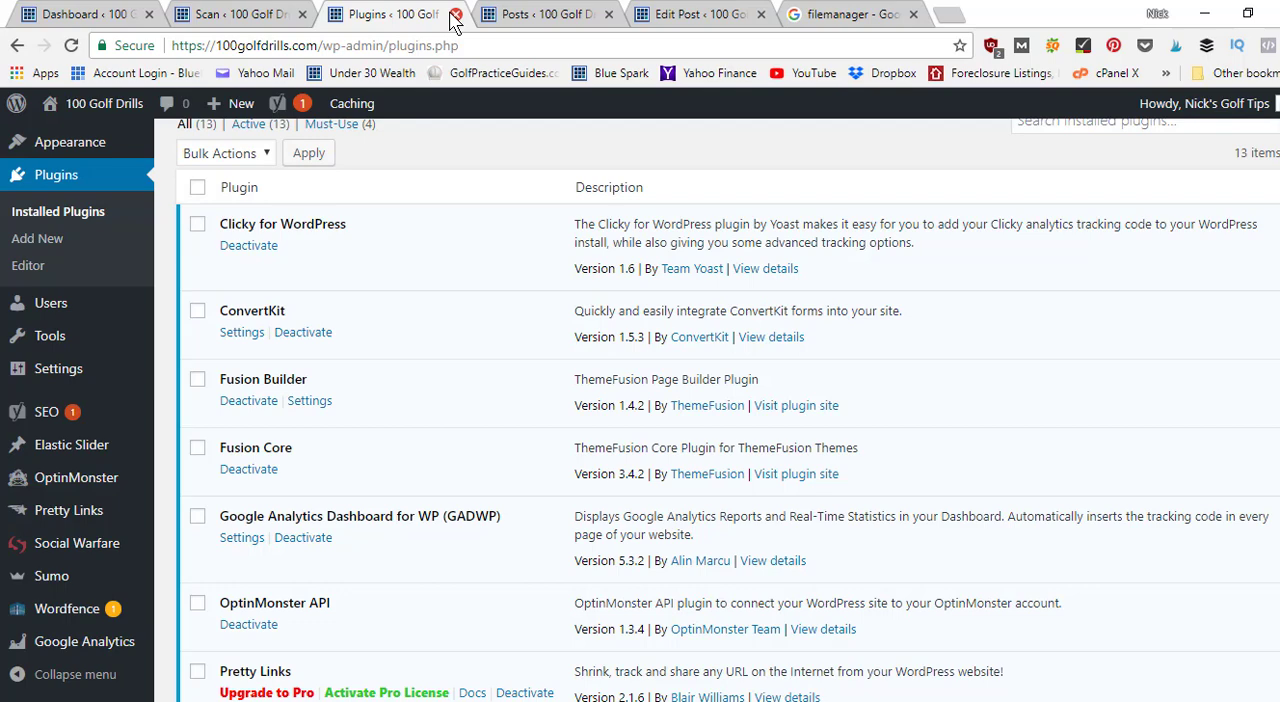
click(455, 15)
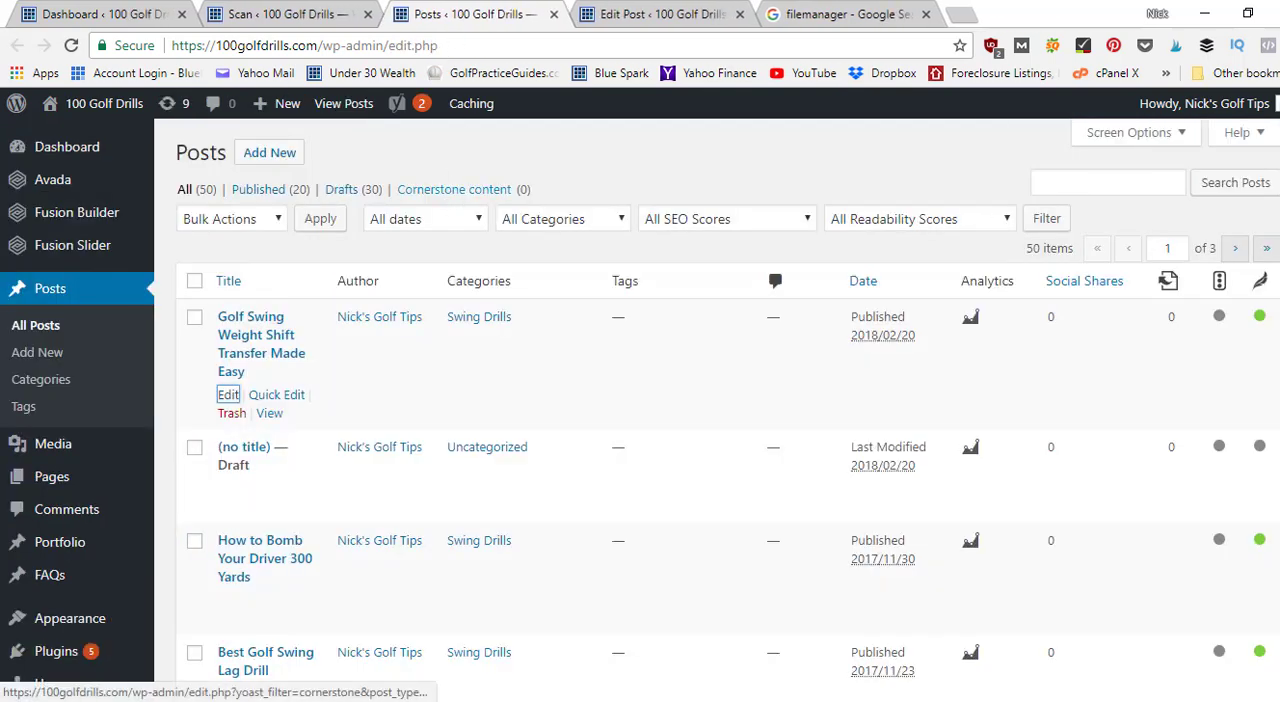
Check the Wordfence scan again, then switch to the open editor for the post "Golf Swing Weight Shift Transfer Made Easy".
click(262, 12)
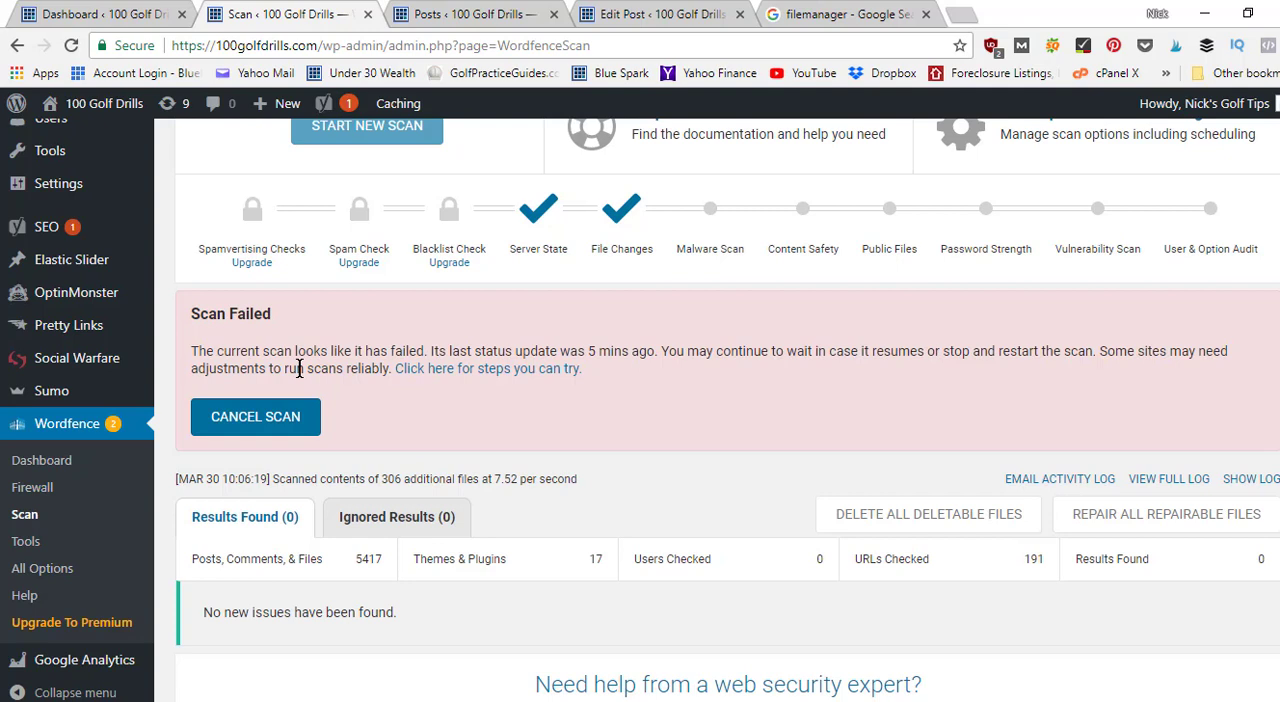
click(495, 14)
click(627, 12)
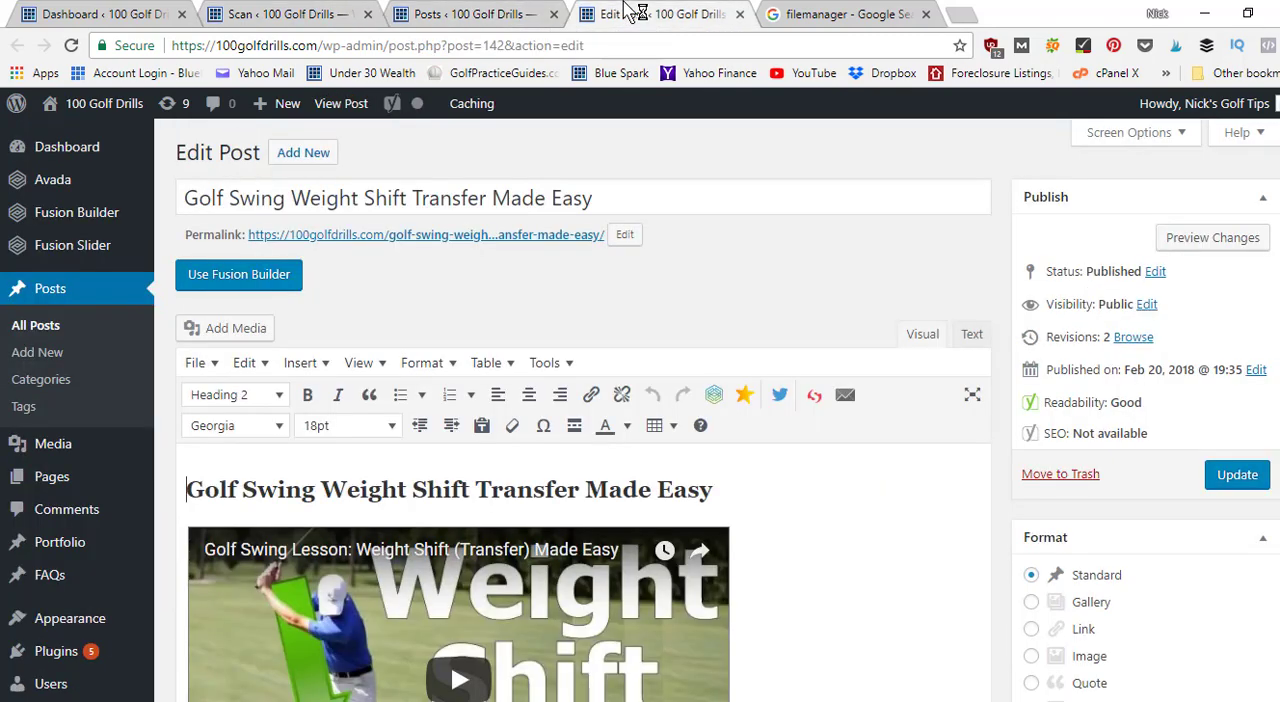
Review the file manager example image, the Wordfence scan status and the Posts list in the open browser tabs.
click(818, 14)
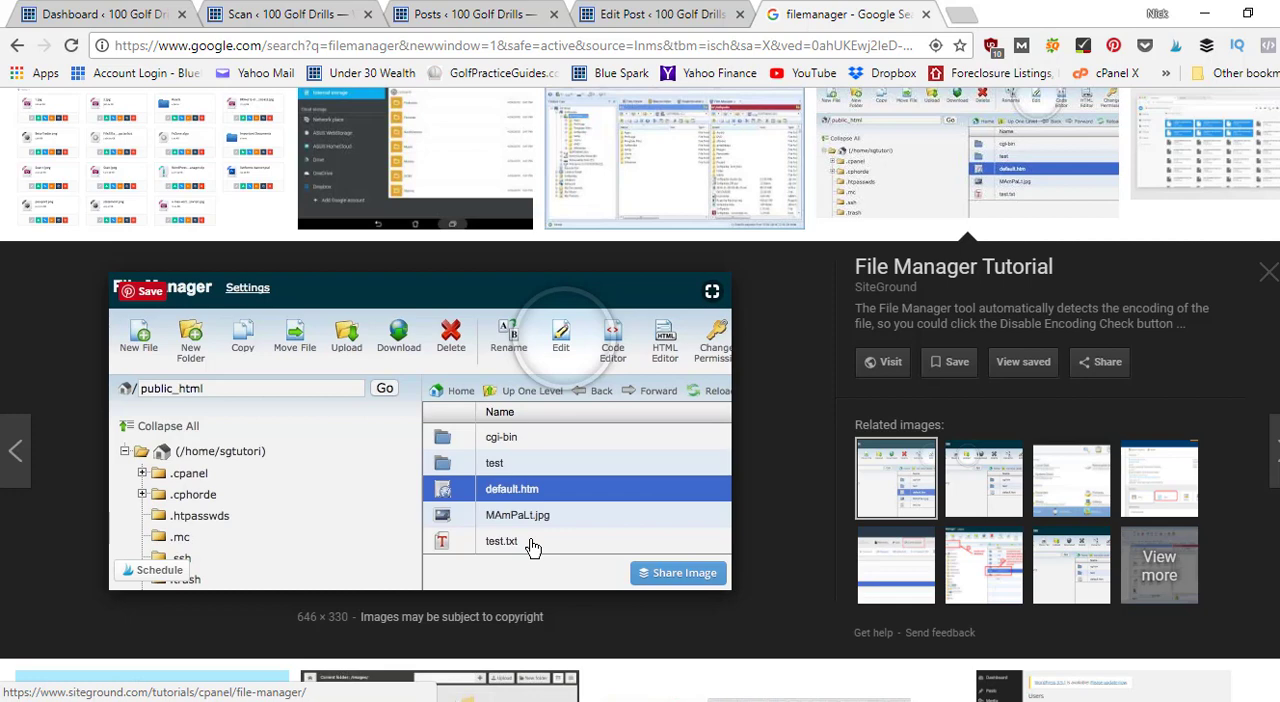
click(290, 14)
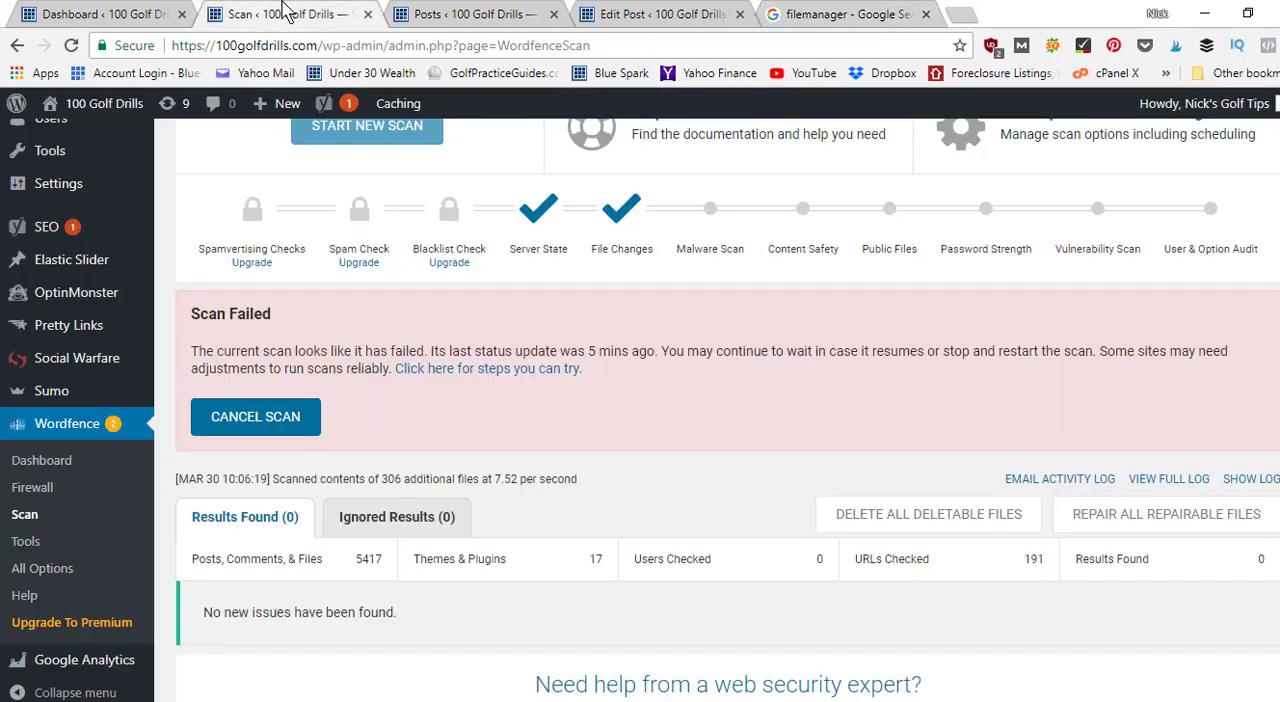
click(808, 14)
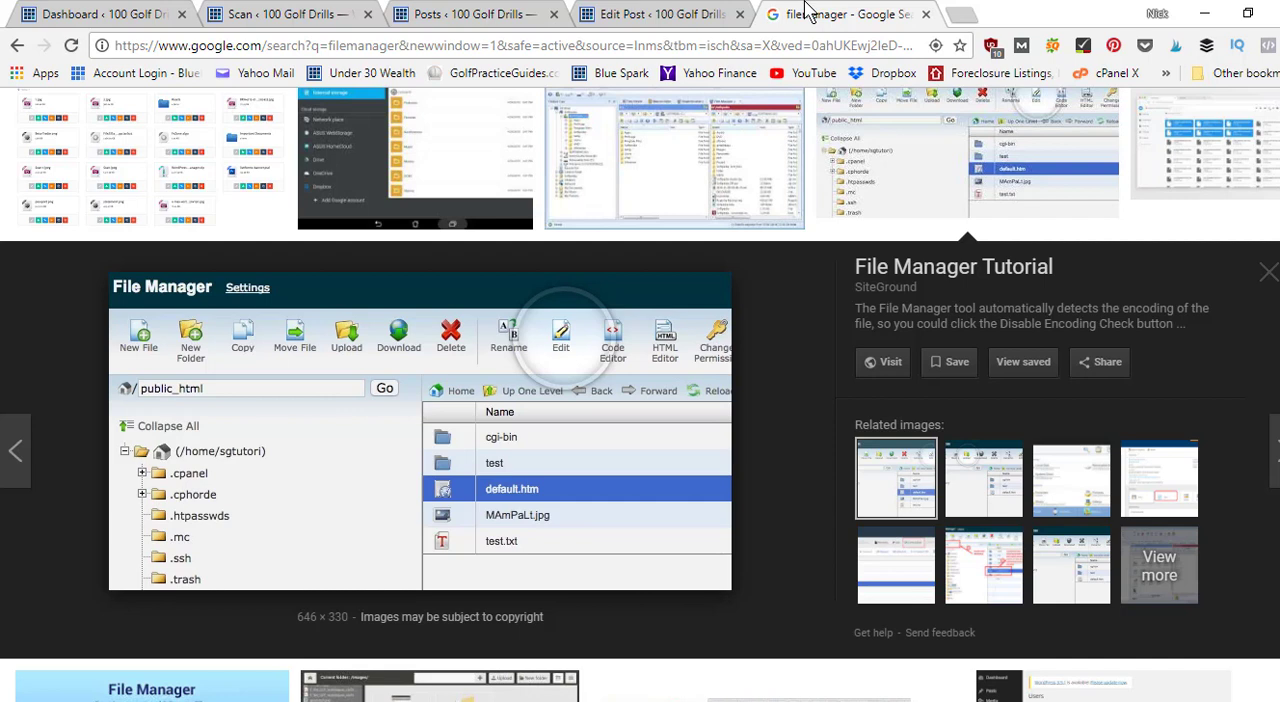
click(668, 10)
click(445, 10)
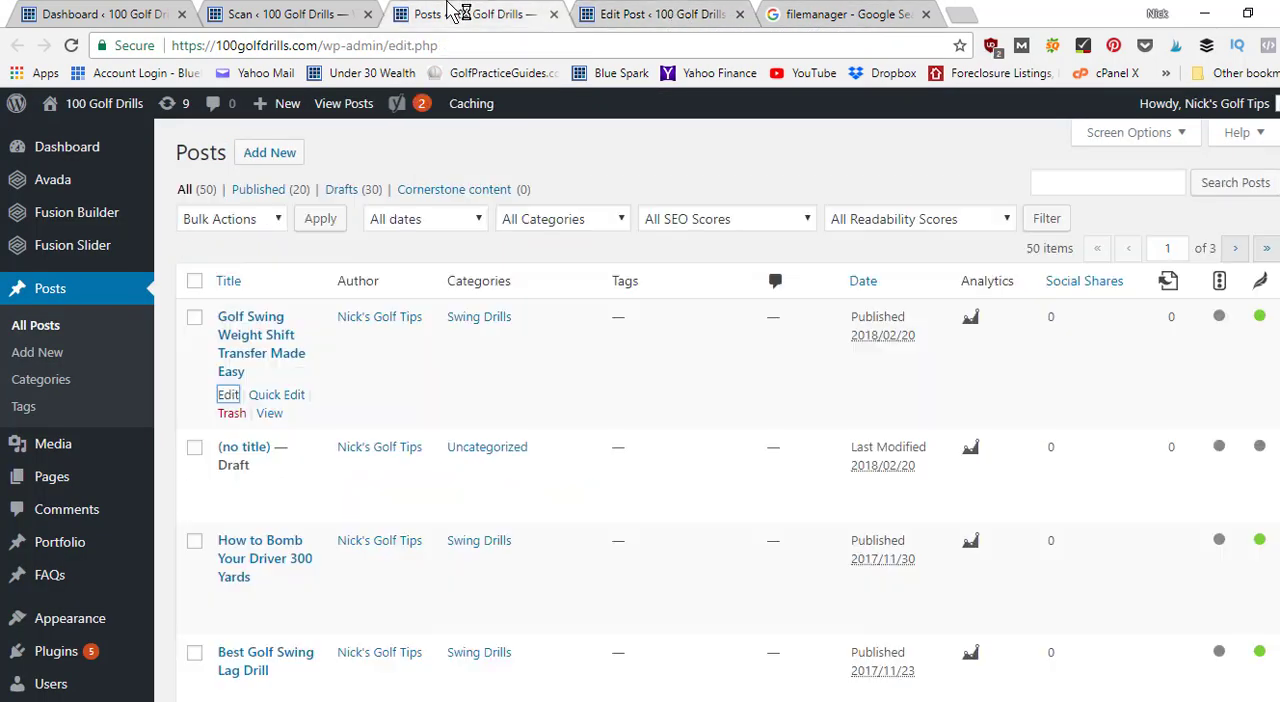
click(340, 12)
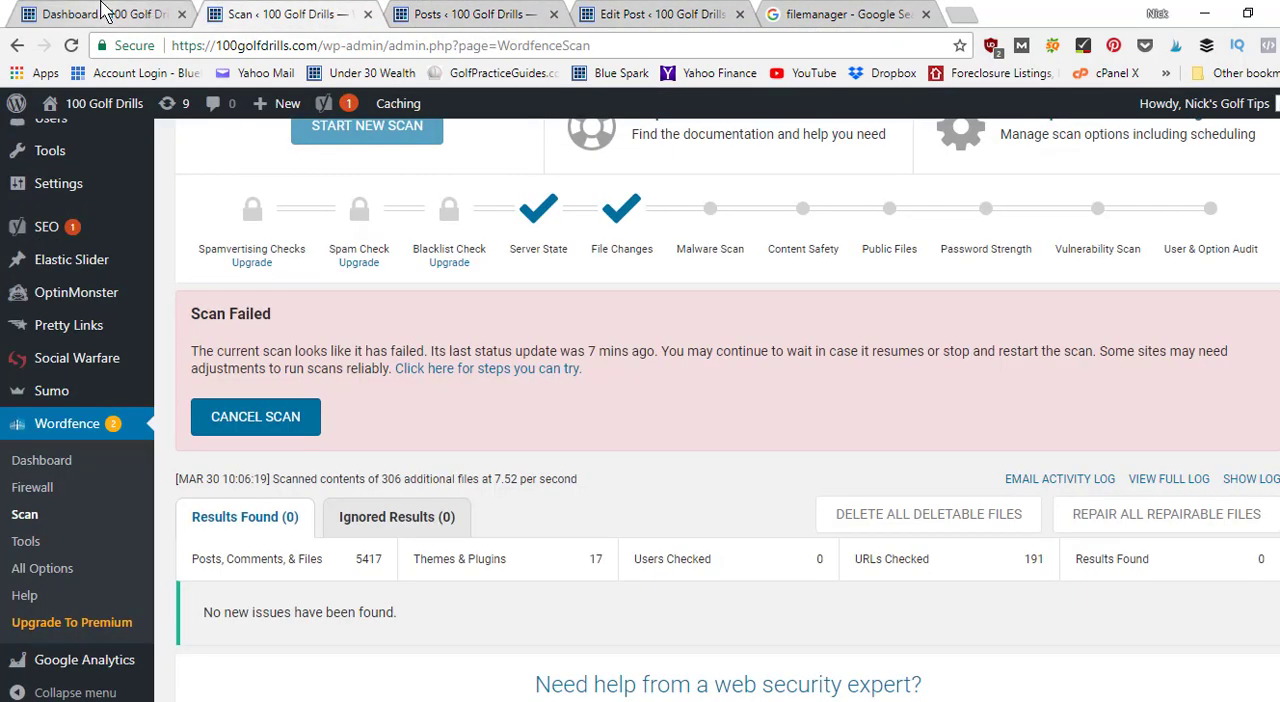
click(470, 12)
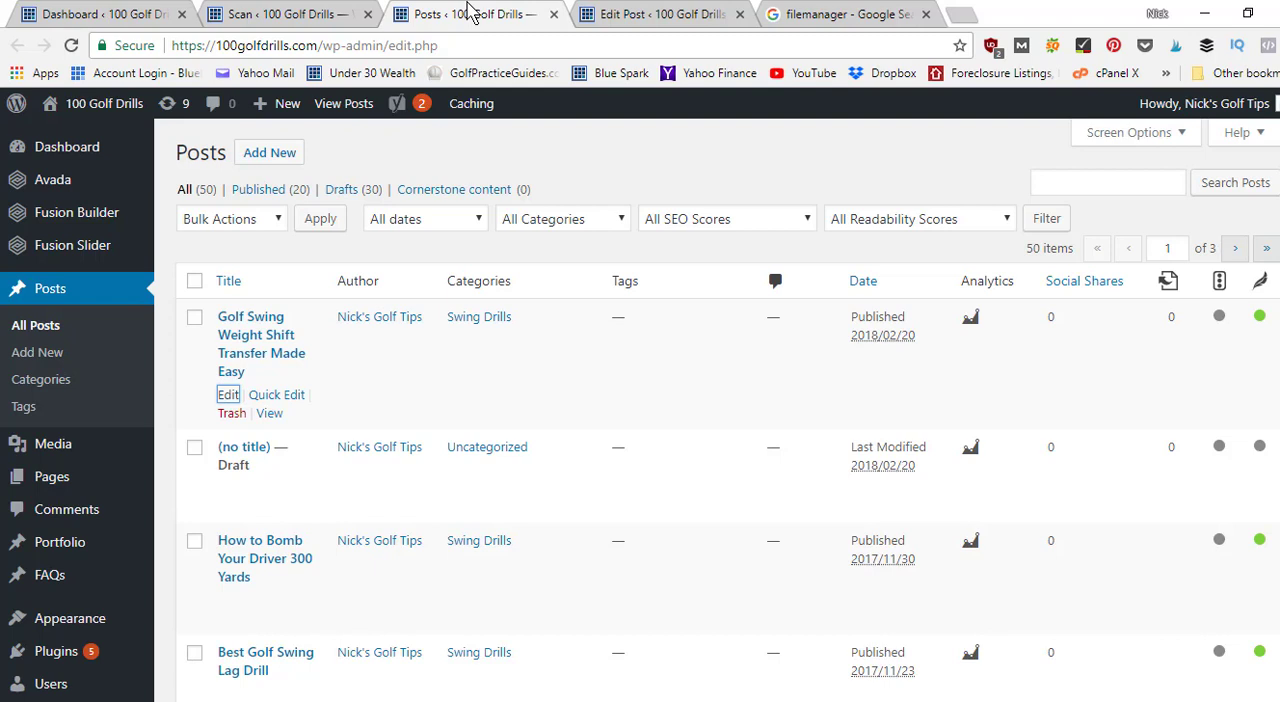
Return to the WordPress Dashboard and look over its widgets and the site administration sections.
key(ctrl+1)
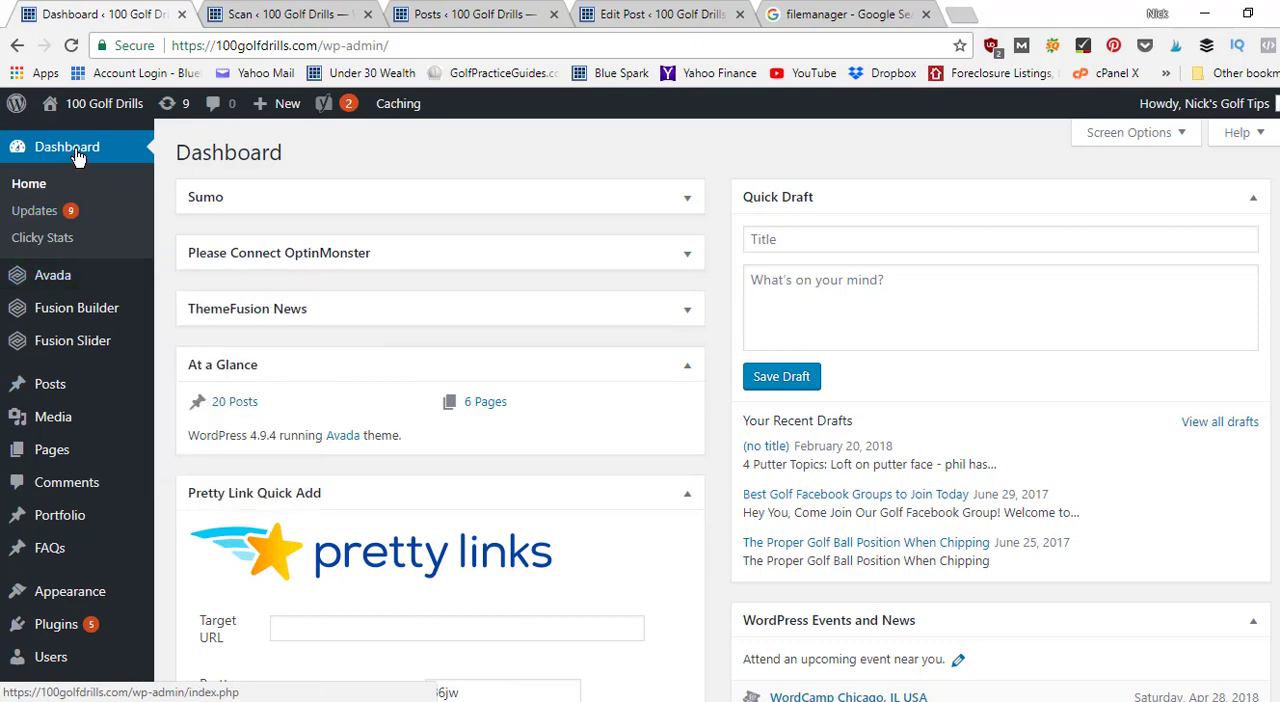
scroll(837, 294, down, 4)
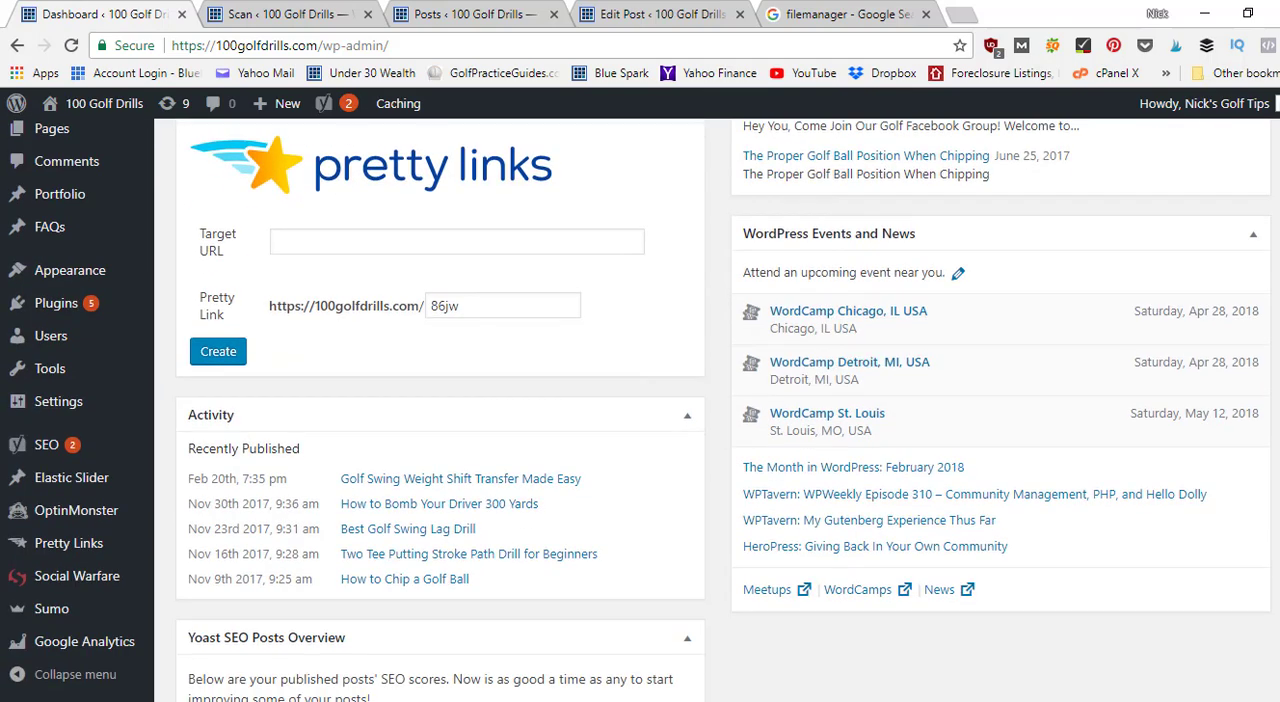
scroll(318, 455, down, 2)
mouse_move(150, 492)
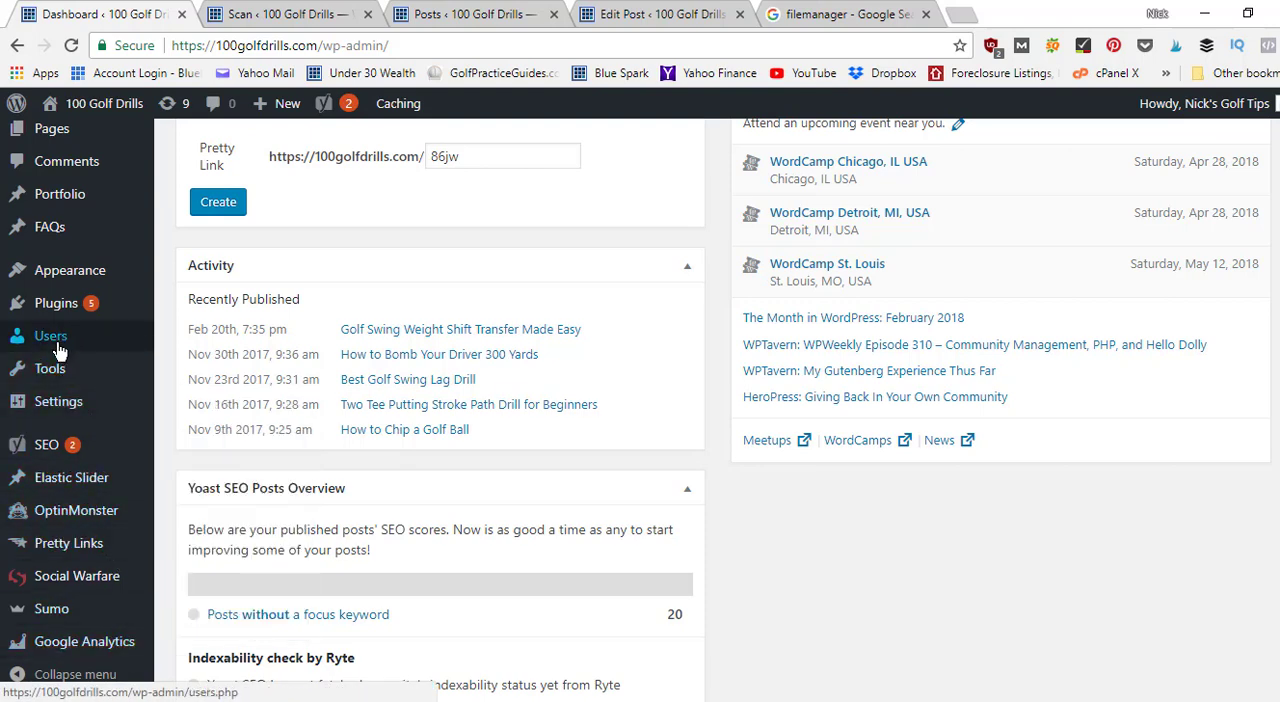
mouse_move(58, 348)
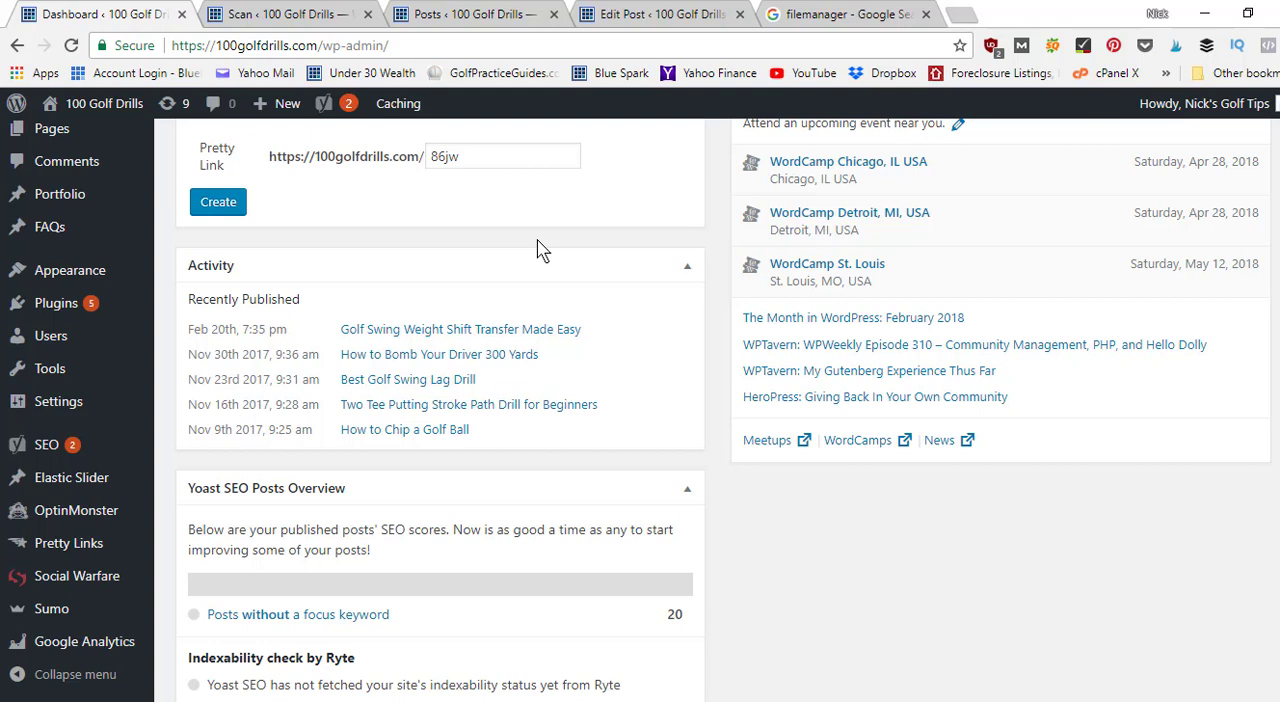
mouse_move(38, 316)
scroll(640, 410, up, 5)
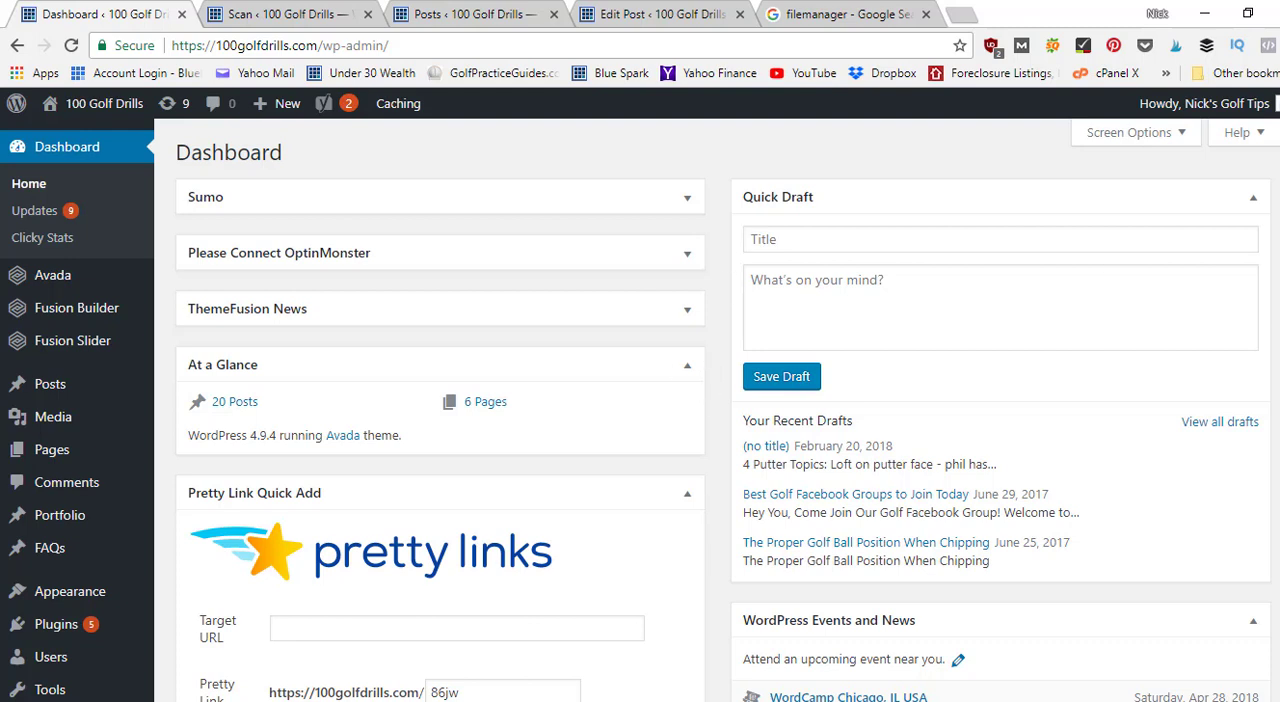
right_click(1278, 163)
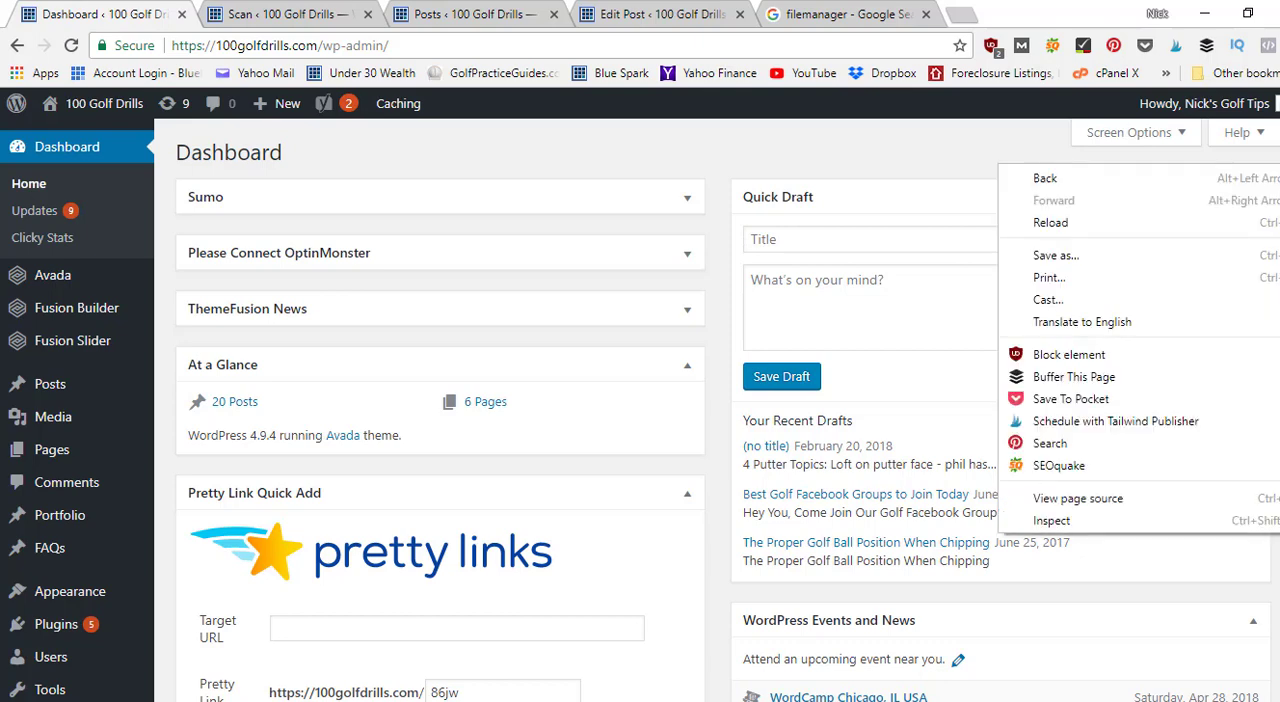
click(1278, 190)
right_click(1278, 190)
key(Escape)
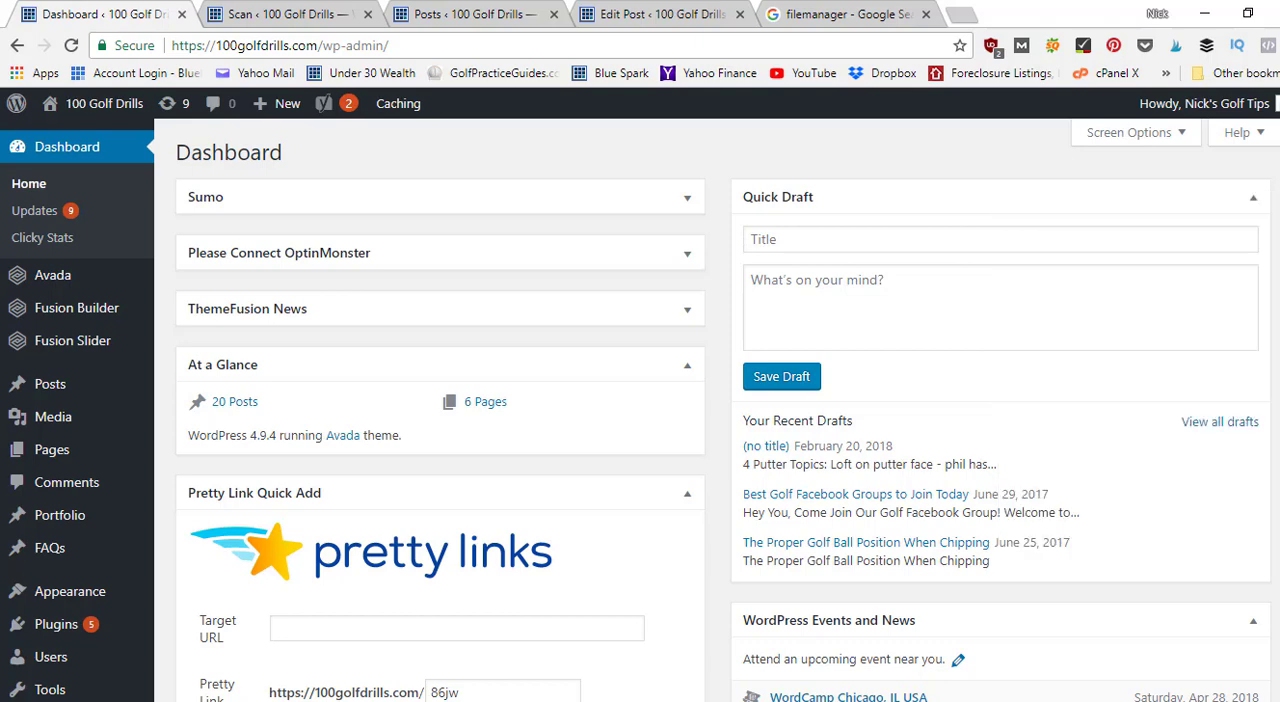
right_click(1278, 123)
key(Escape)
scroll(716, 410, down, 7)
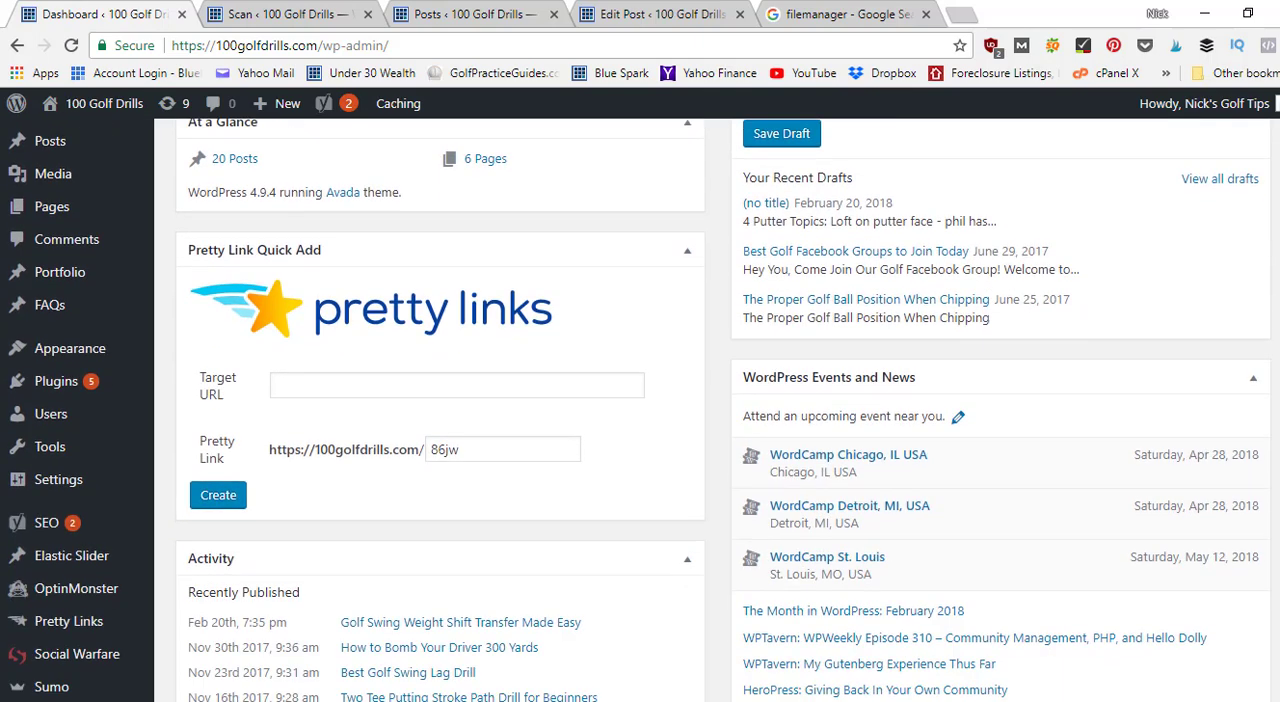
scroll(742, 273, down, 3)
scroll(742, 273, up, 10)
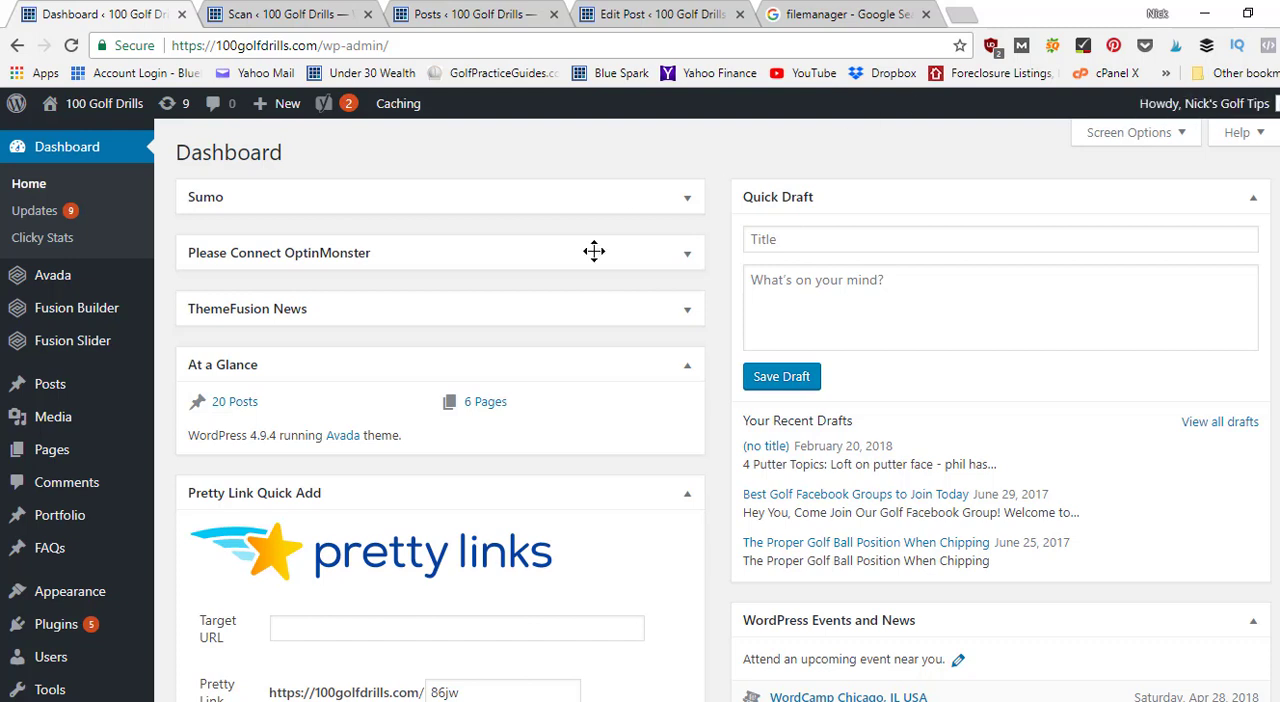
Open the page for adding new plugins in a separate browser tab and switch to it.
scroll(640, 410, down, 5)
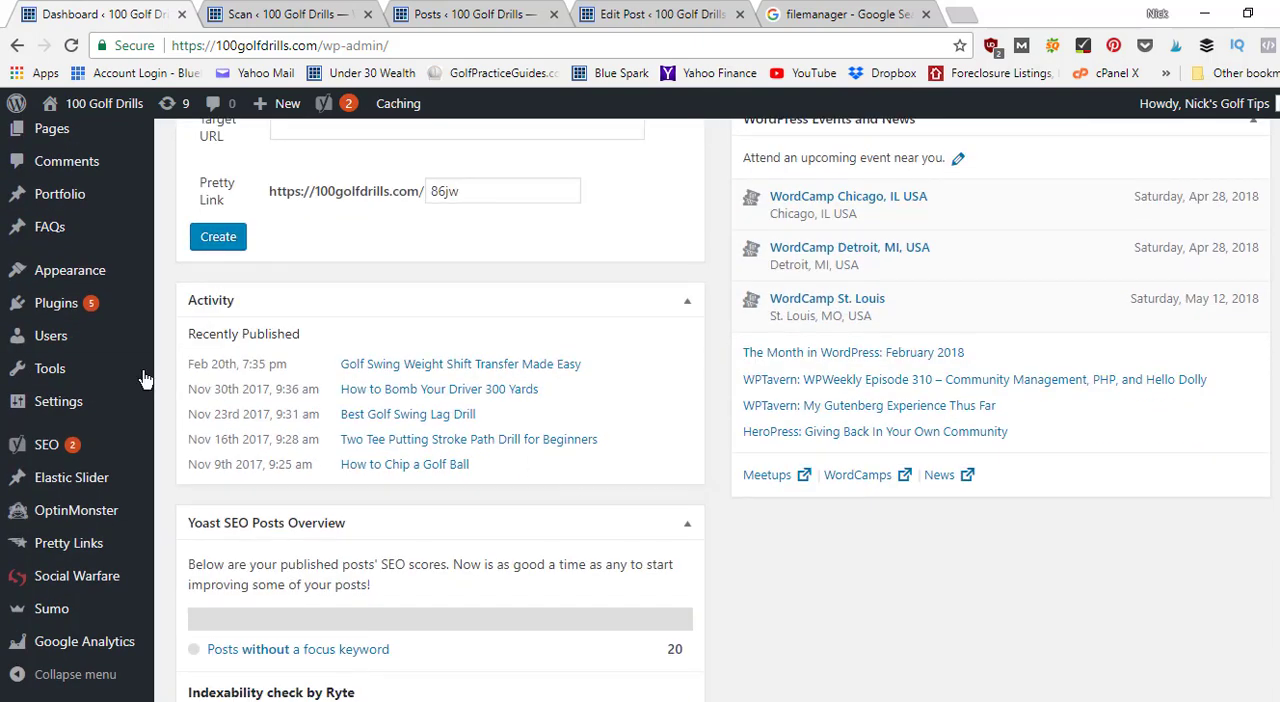
mouse_move(120, 407)
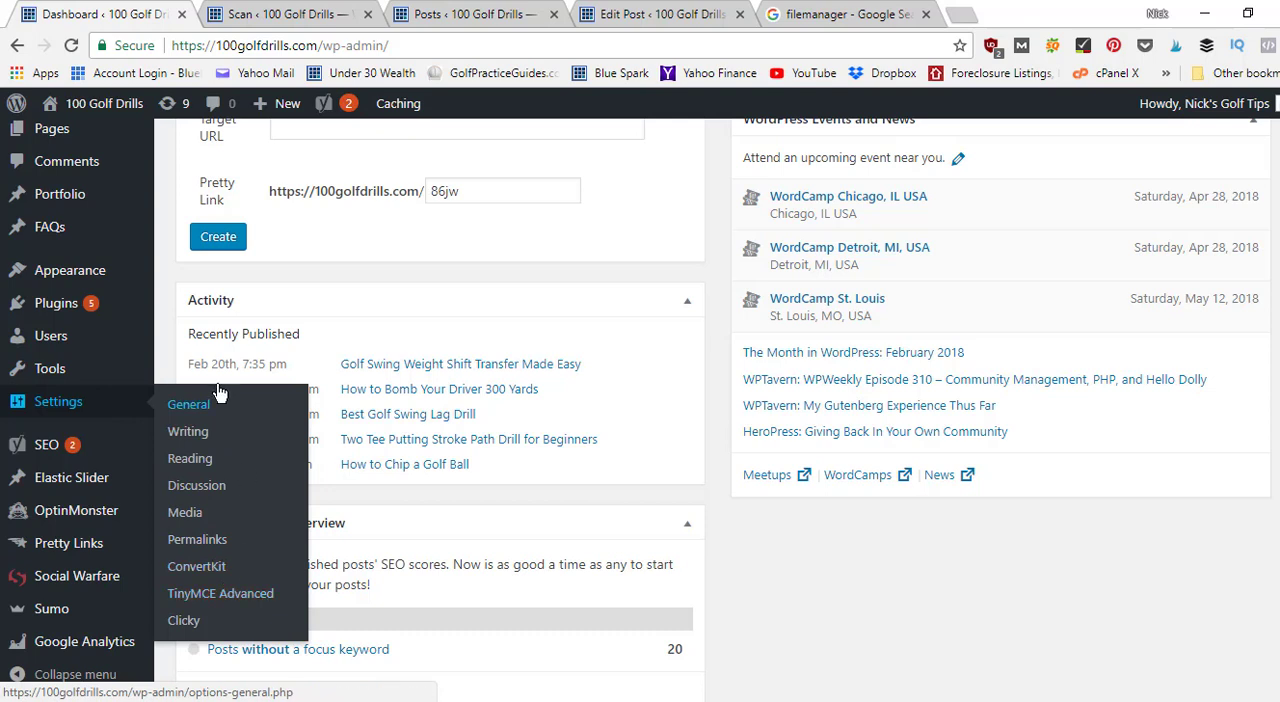
mouse_move(110, 305)
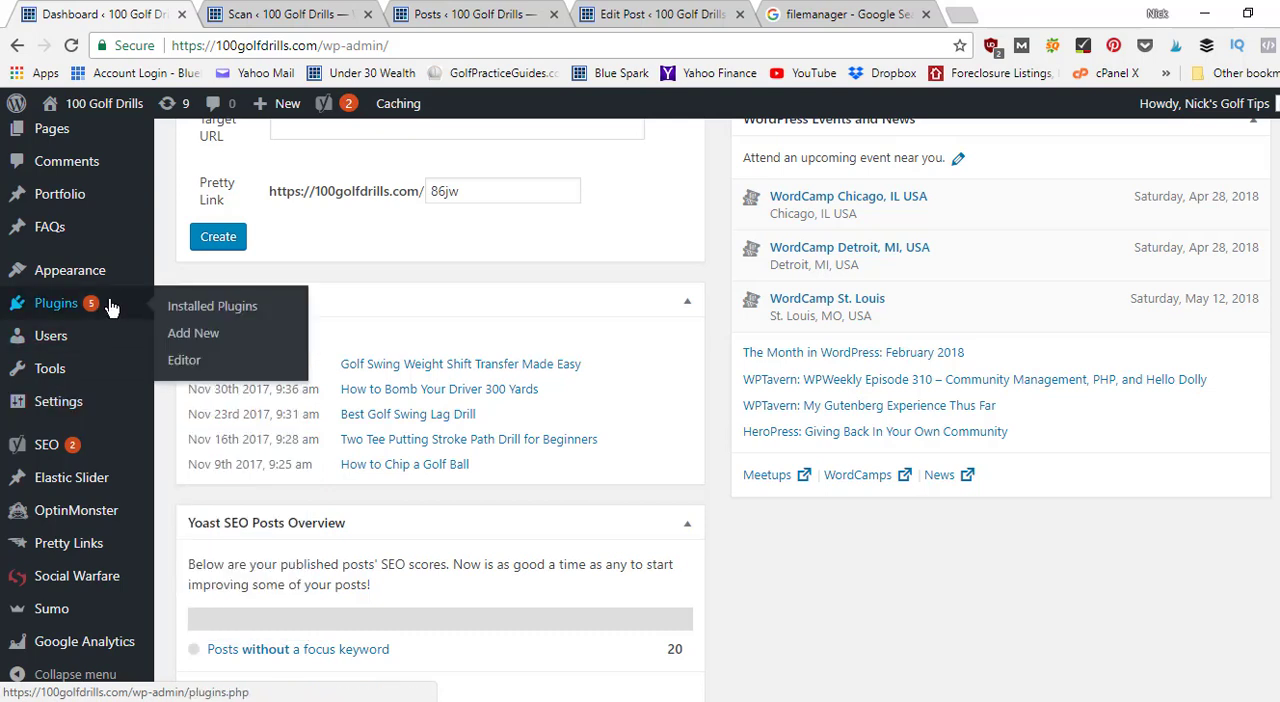
right_click(203, 341)
click(232, 345)
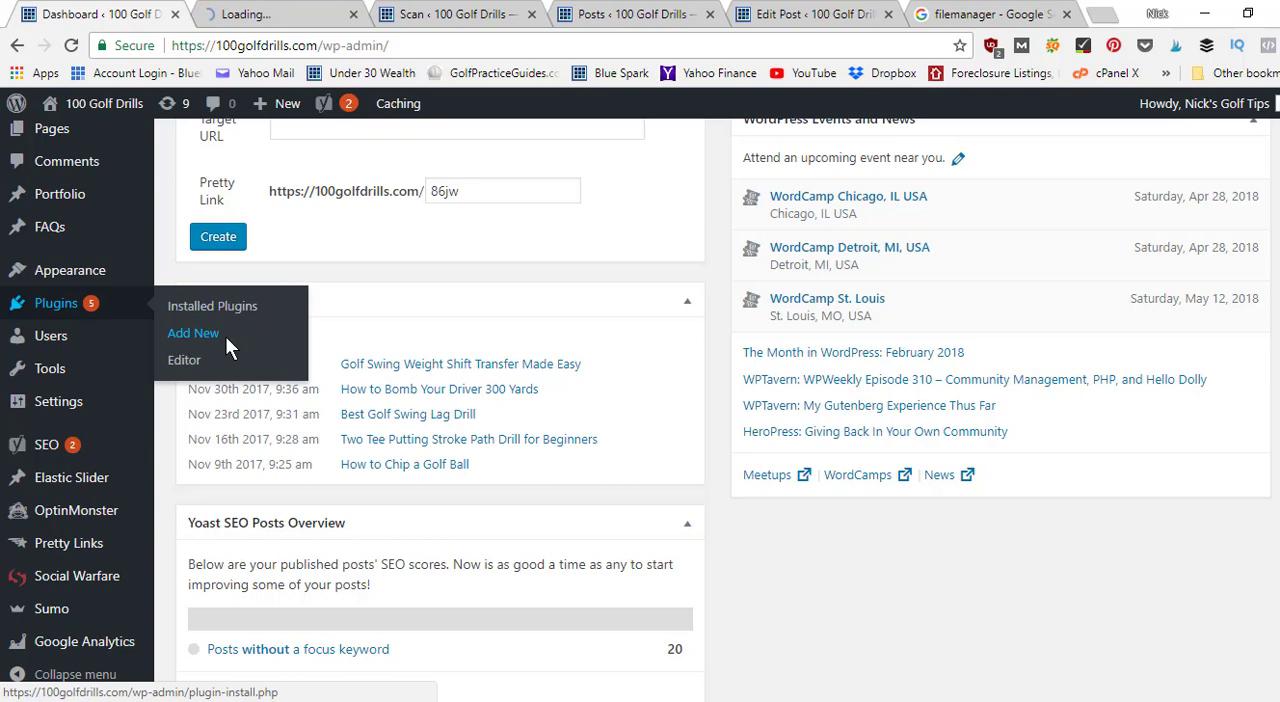
click(268, 13)
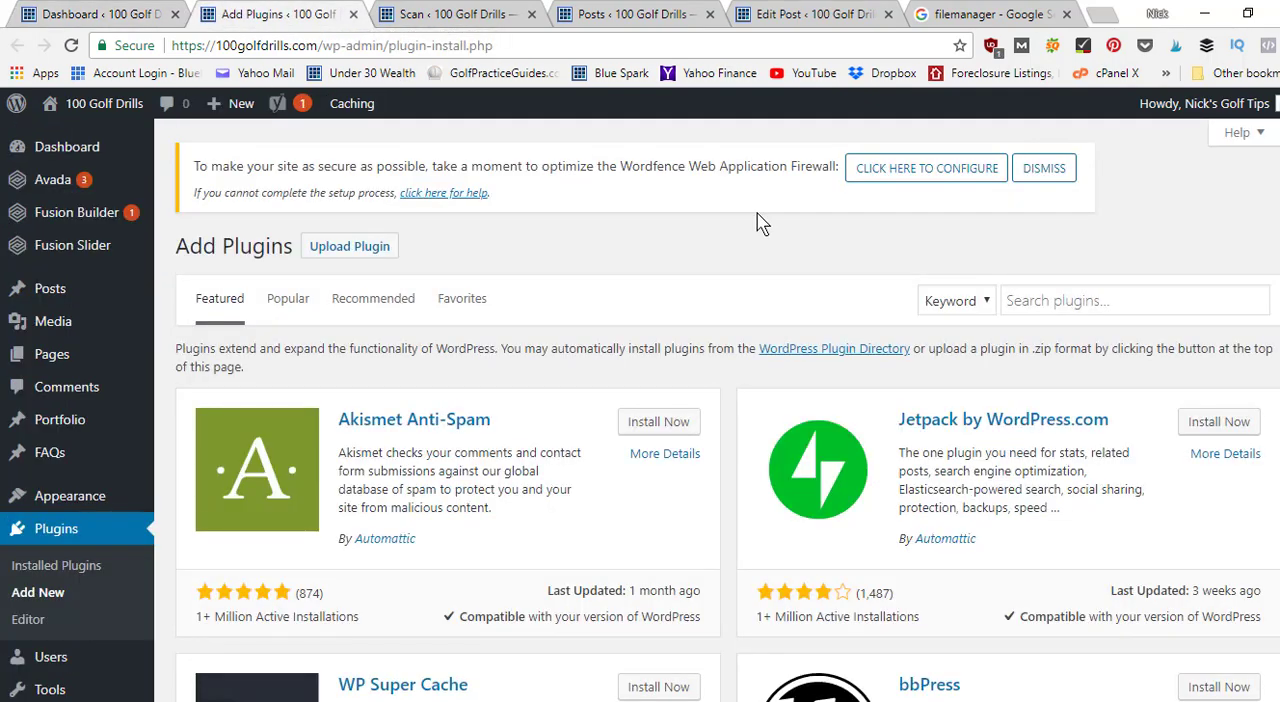
Find the UpdraftPlus WordPress Backup Plugin by searching for "updraft", then install and activate it.
scroll(1125, 225, down, 2)
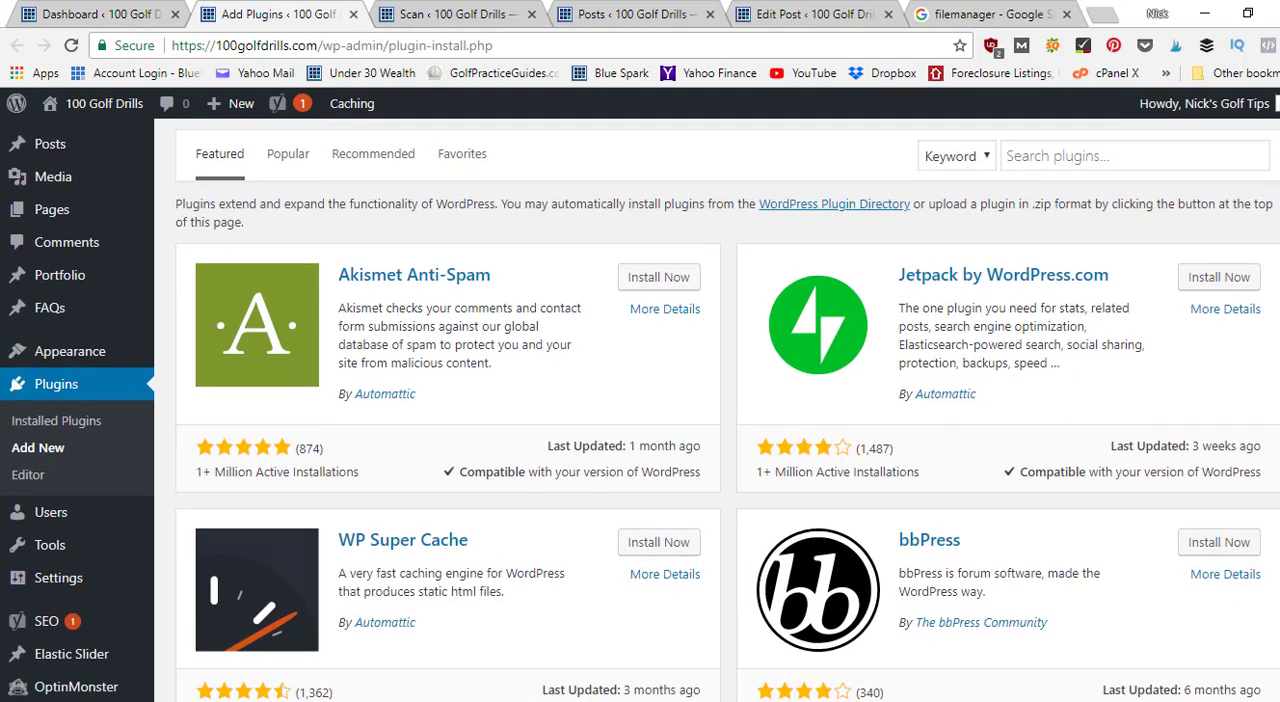
click(1113, 151)
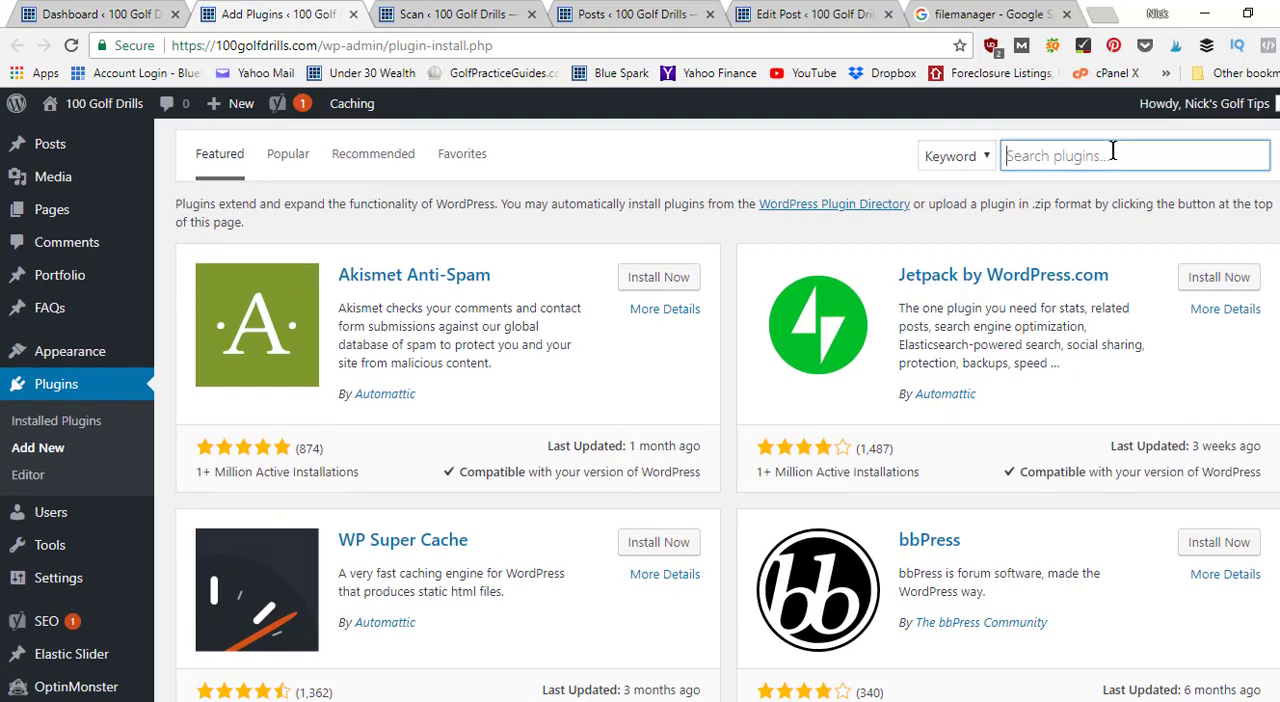
text(updra)
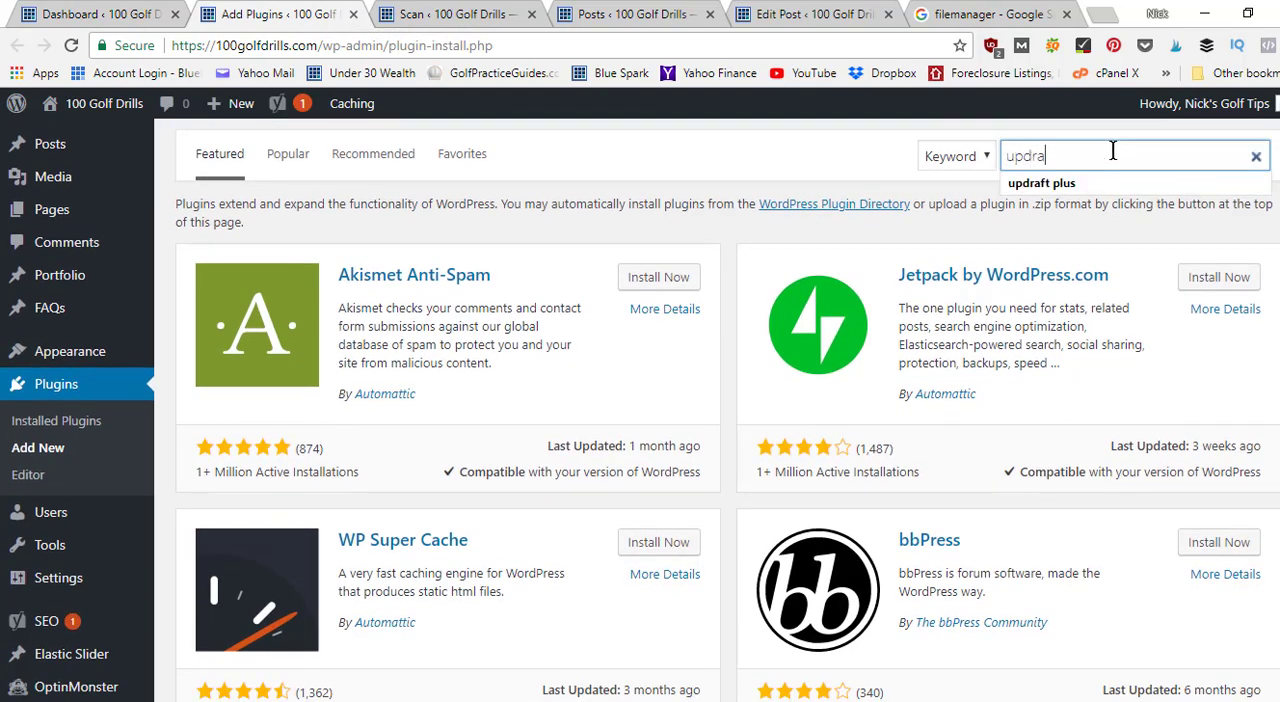
text(ft)
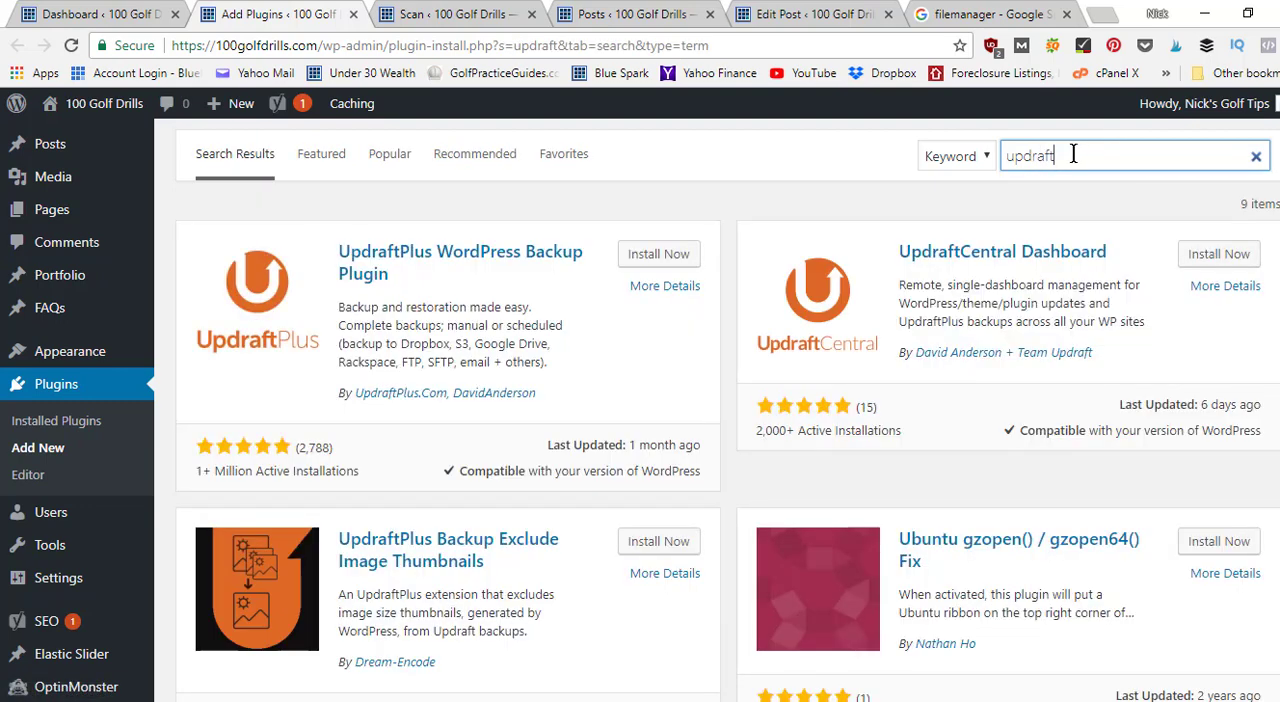
click(658, 256)
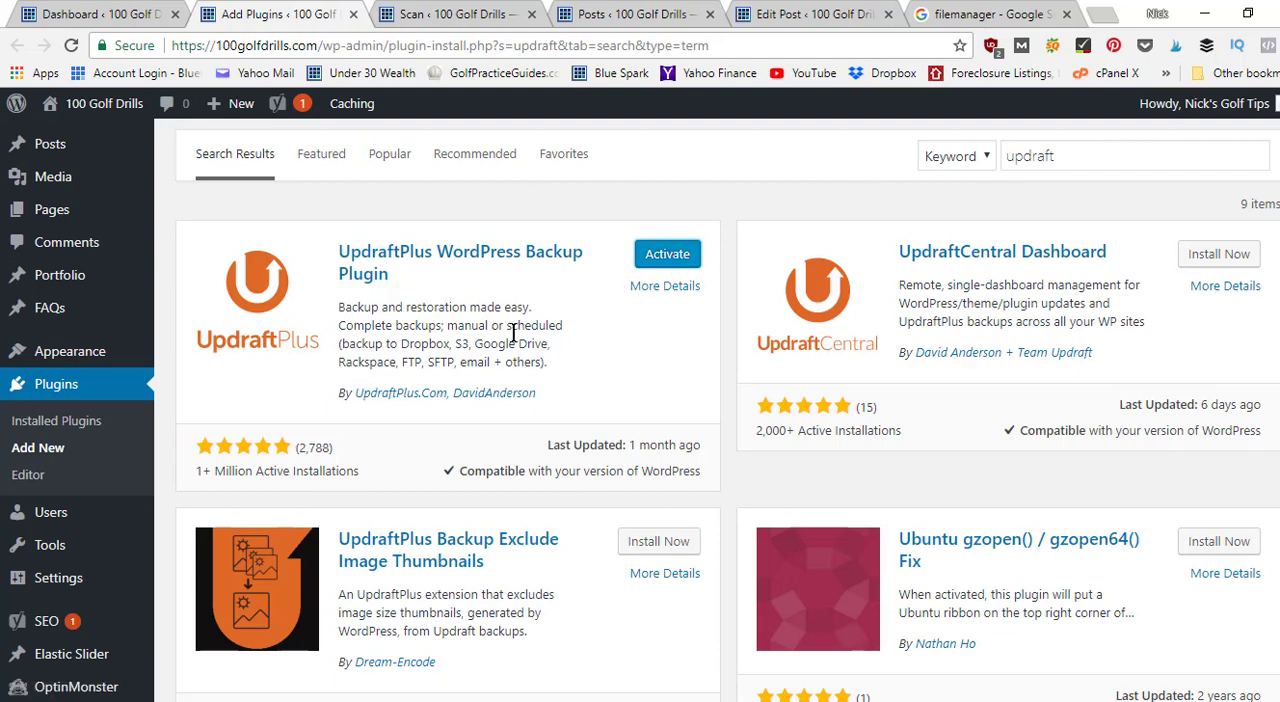
click(668, 262)
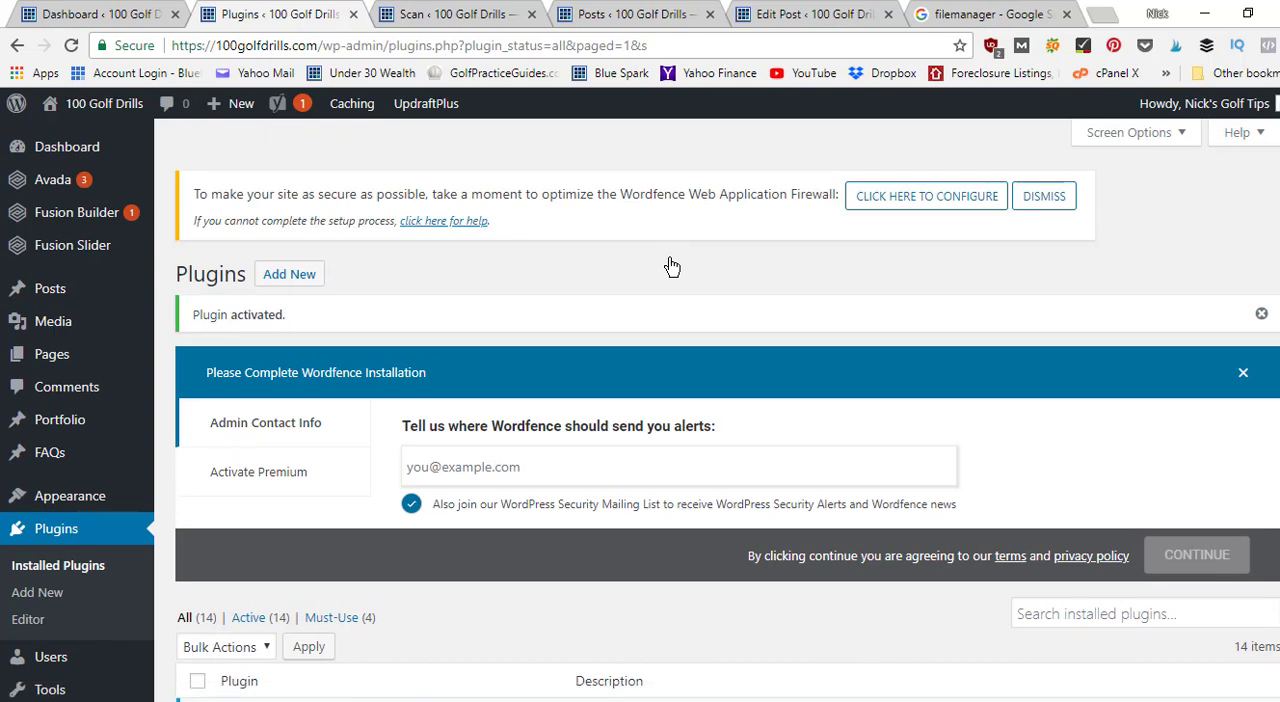
Open the UpdraftPlus Backups page from the site's settings.
scroll(717, 410, down, 4)
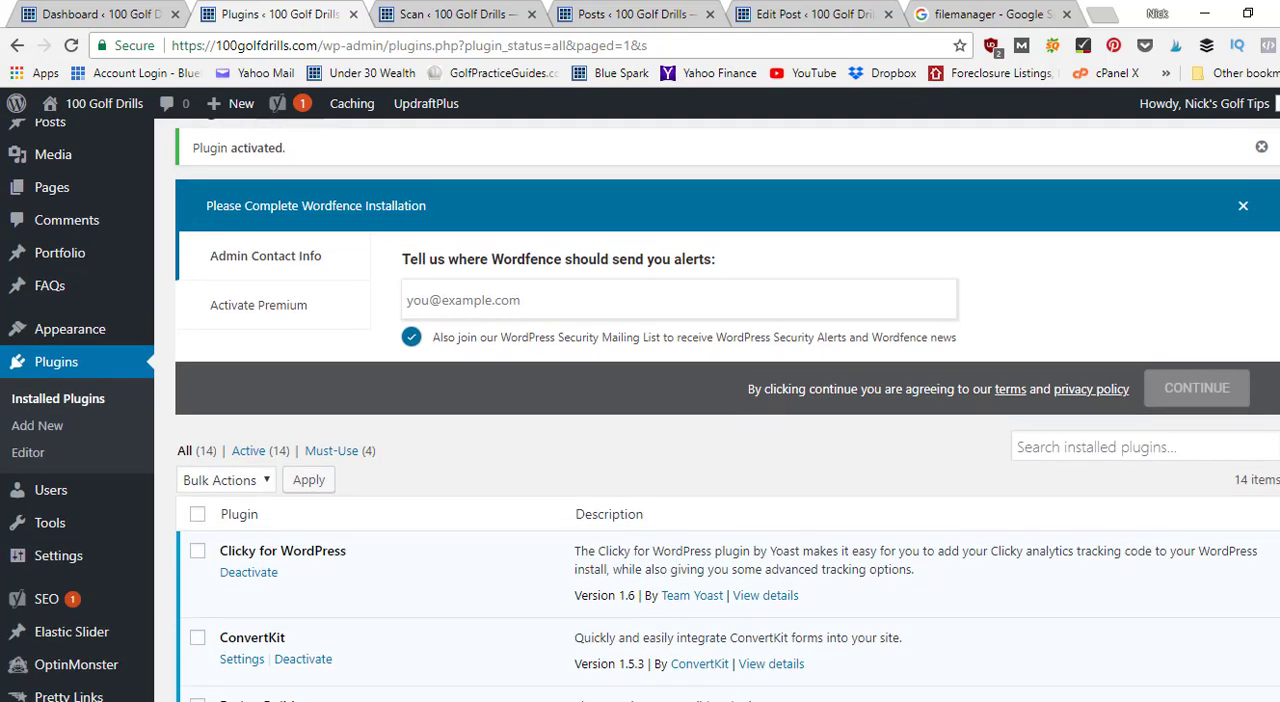
scroll(717, 410, up, 4)
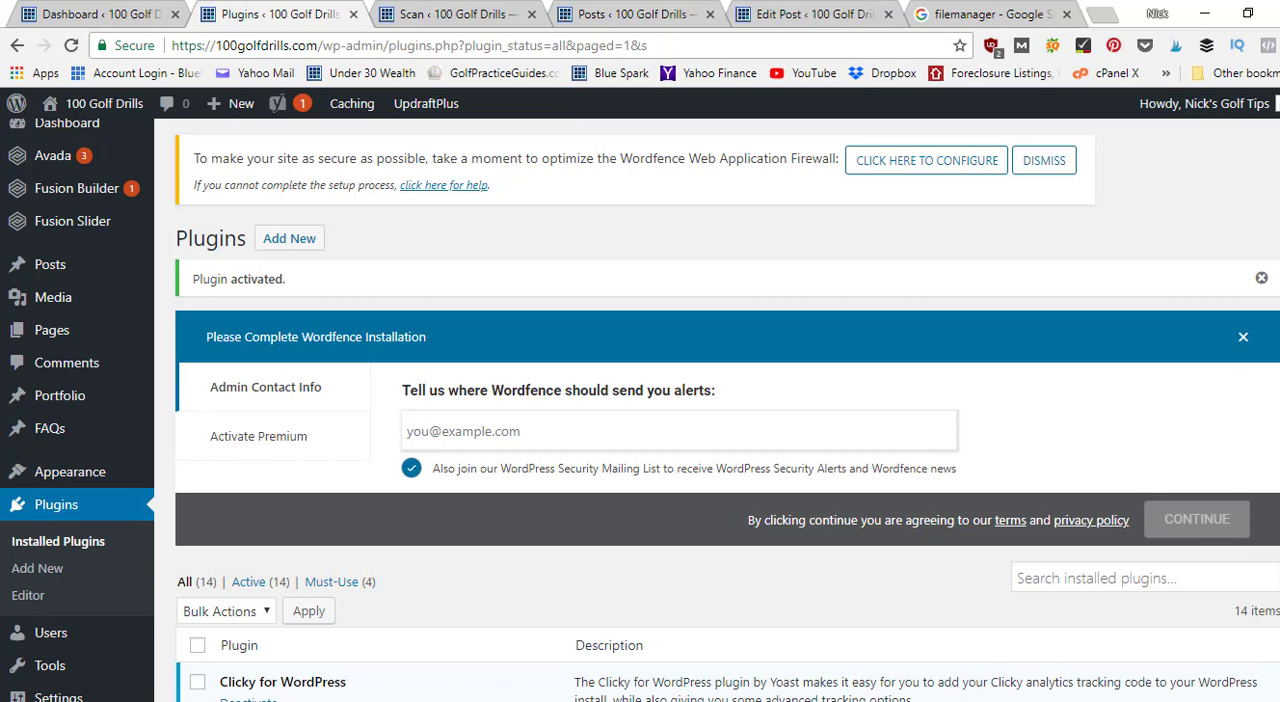
scroll(547, 395, down, 6)
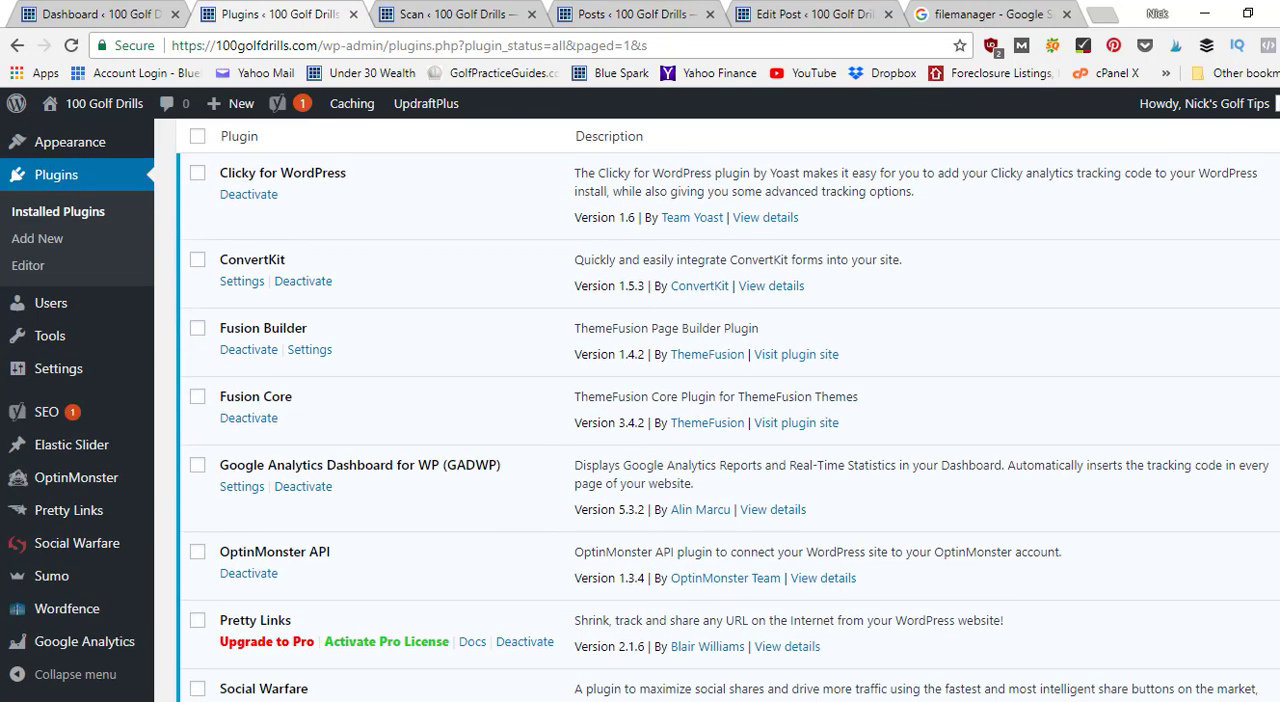
mouse_move(117, 374)
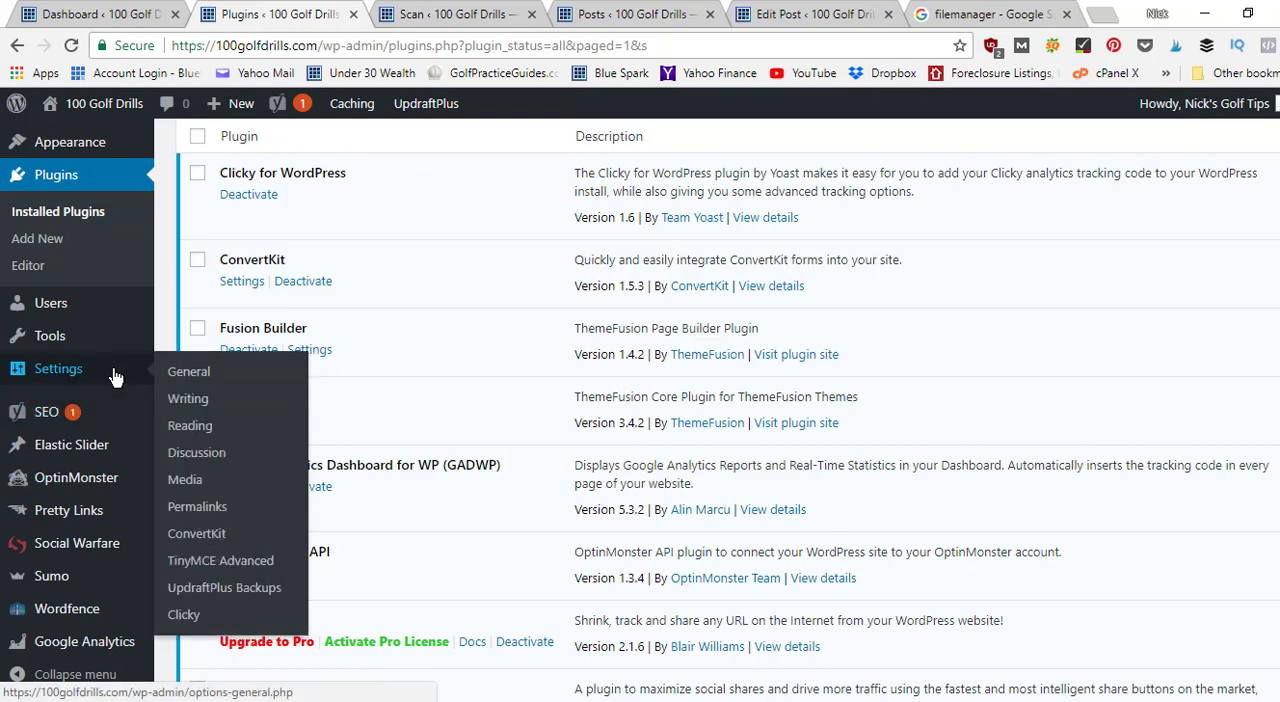
click(214, 590)
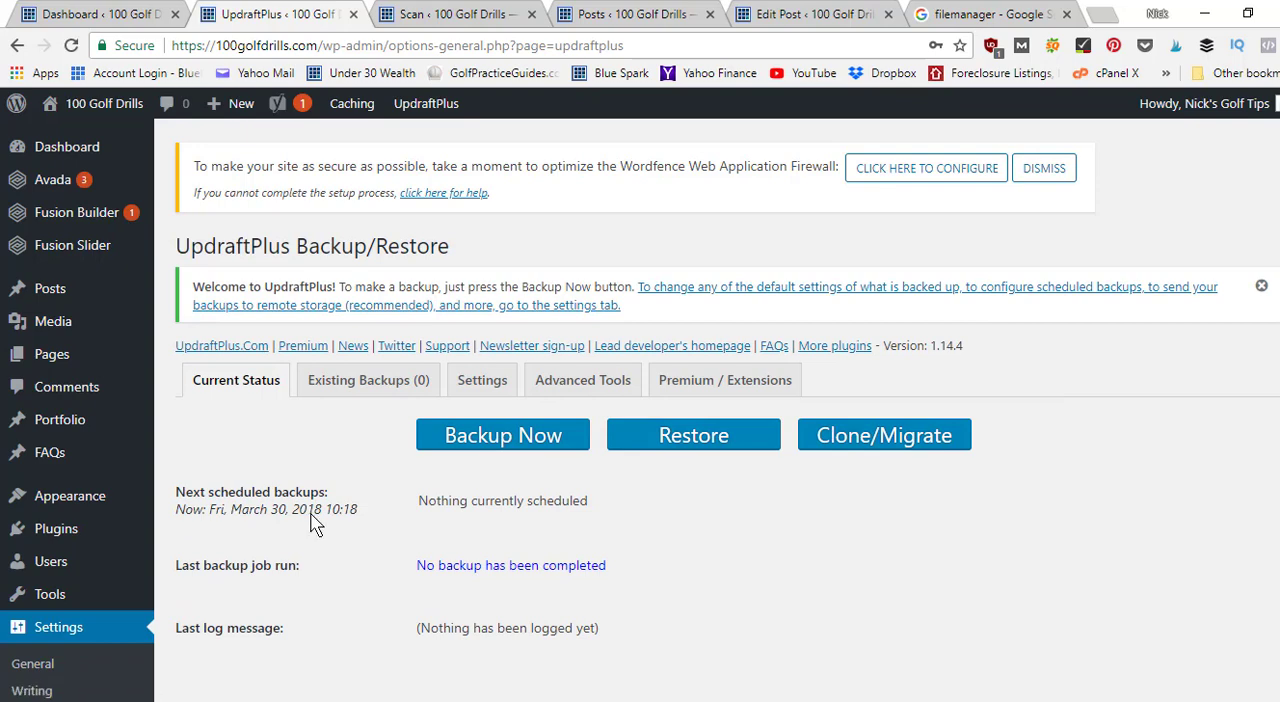
Review UpdraftPlus's backup schedule, remote storage and file inclusion settings, then return to its current backup status.
click(500, 386)
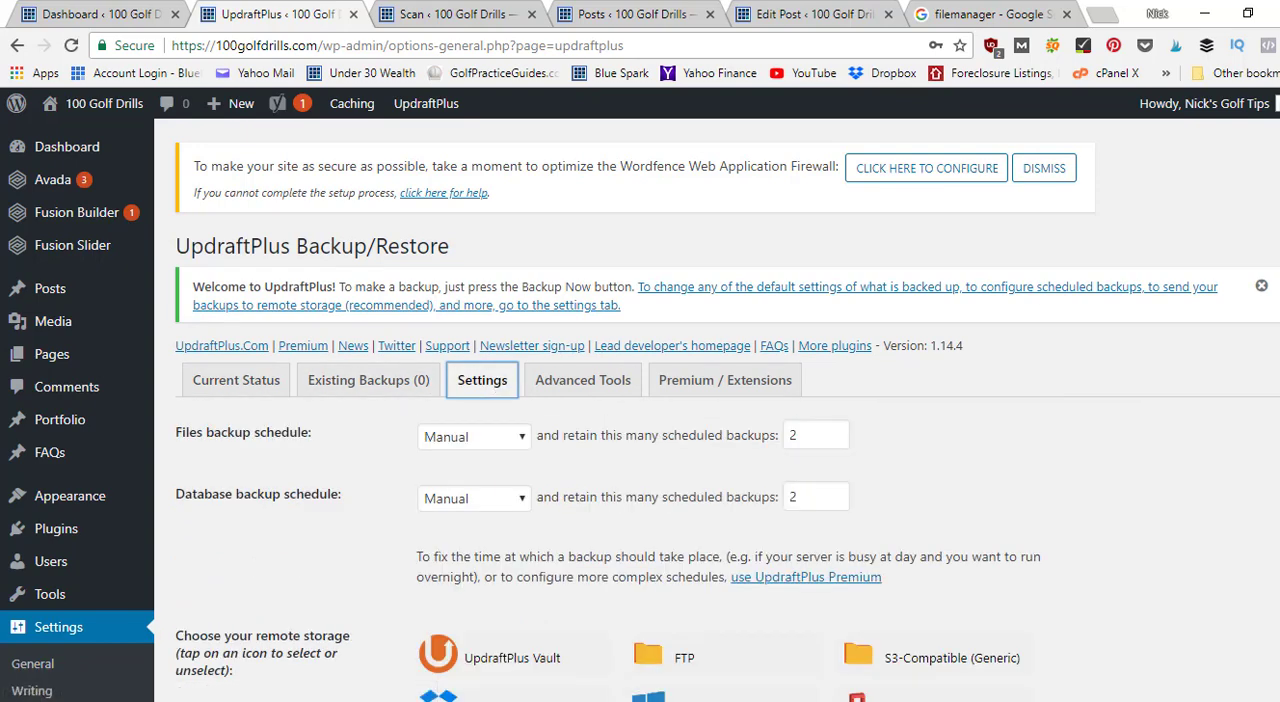
scroll(600, 450, down, 4)
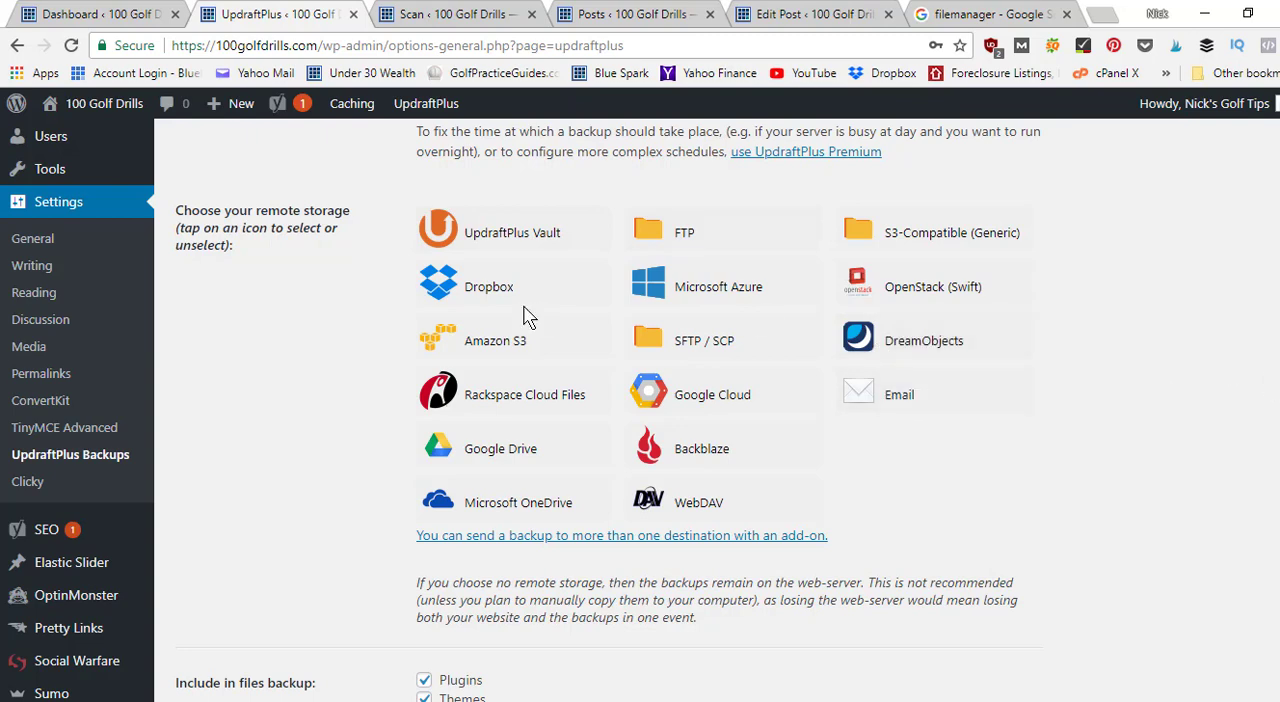
scroll(381, 328, down, 1)
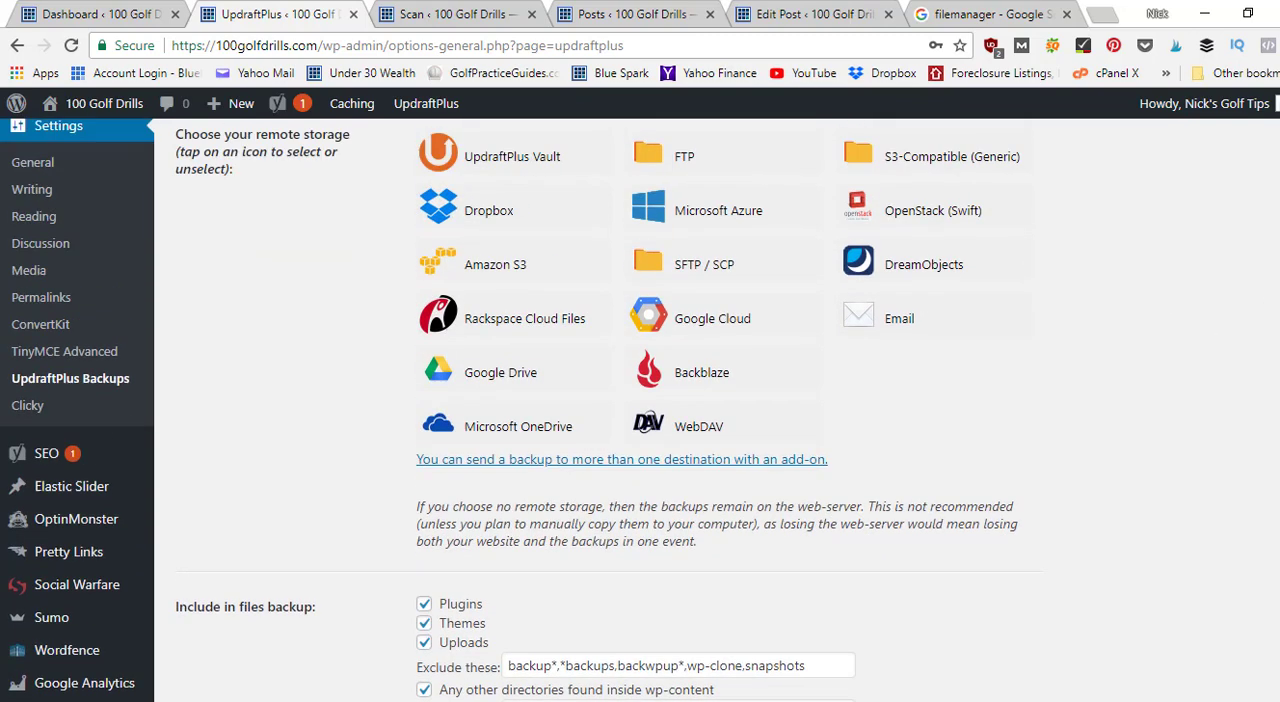
scroll(381, 328, up, 4)
click(236, 308)
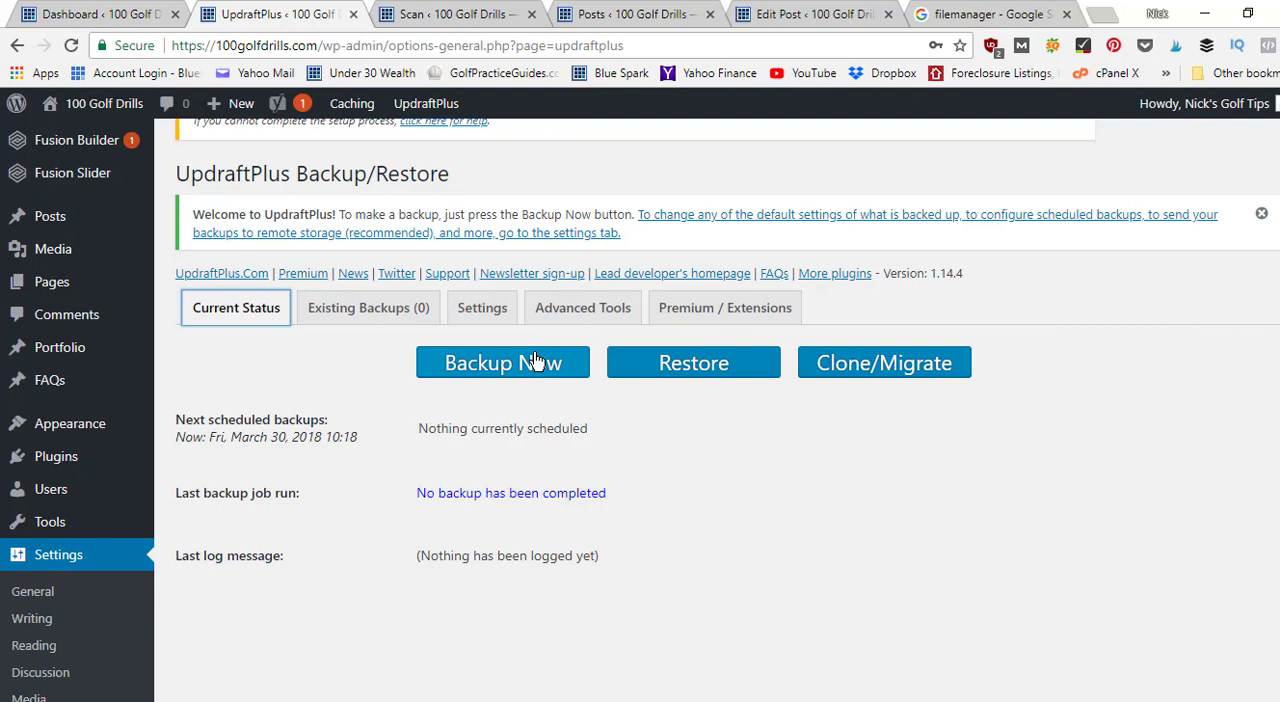
Review the frequency options available for the files backup schedule in UpdraftPlus's settings.
click(484, 310)
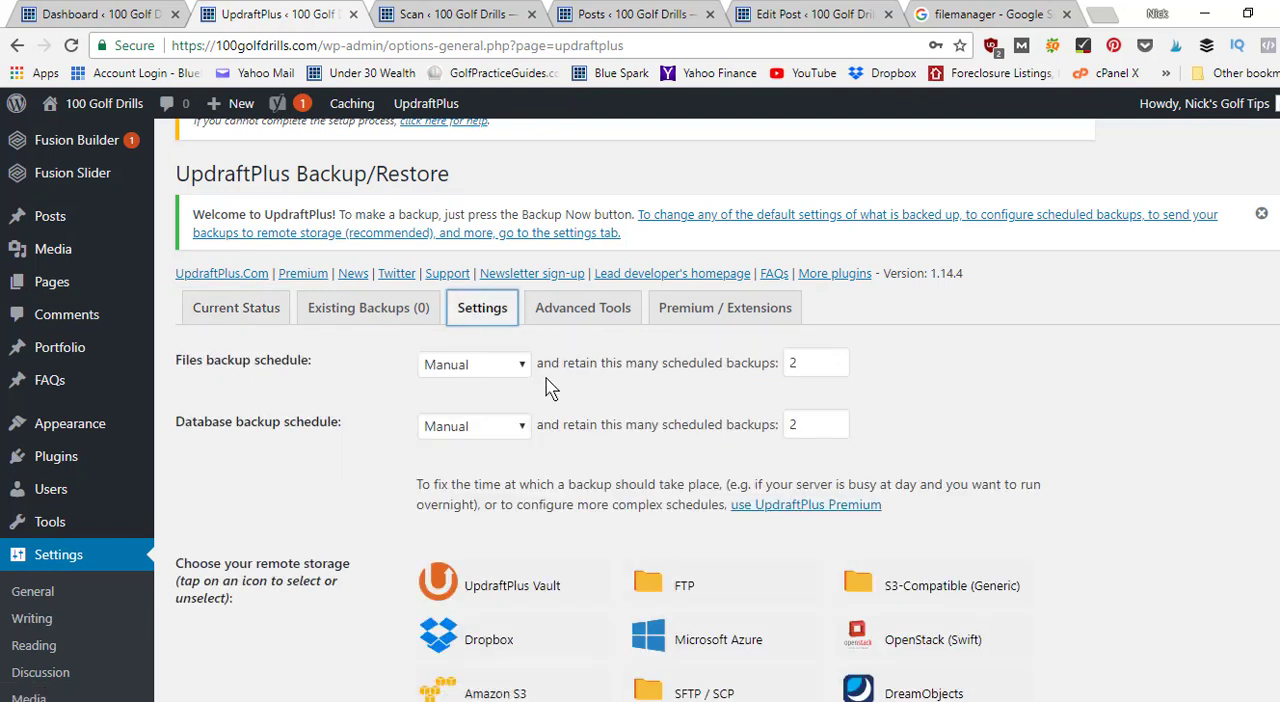
click(478, 365)
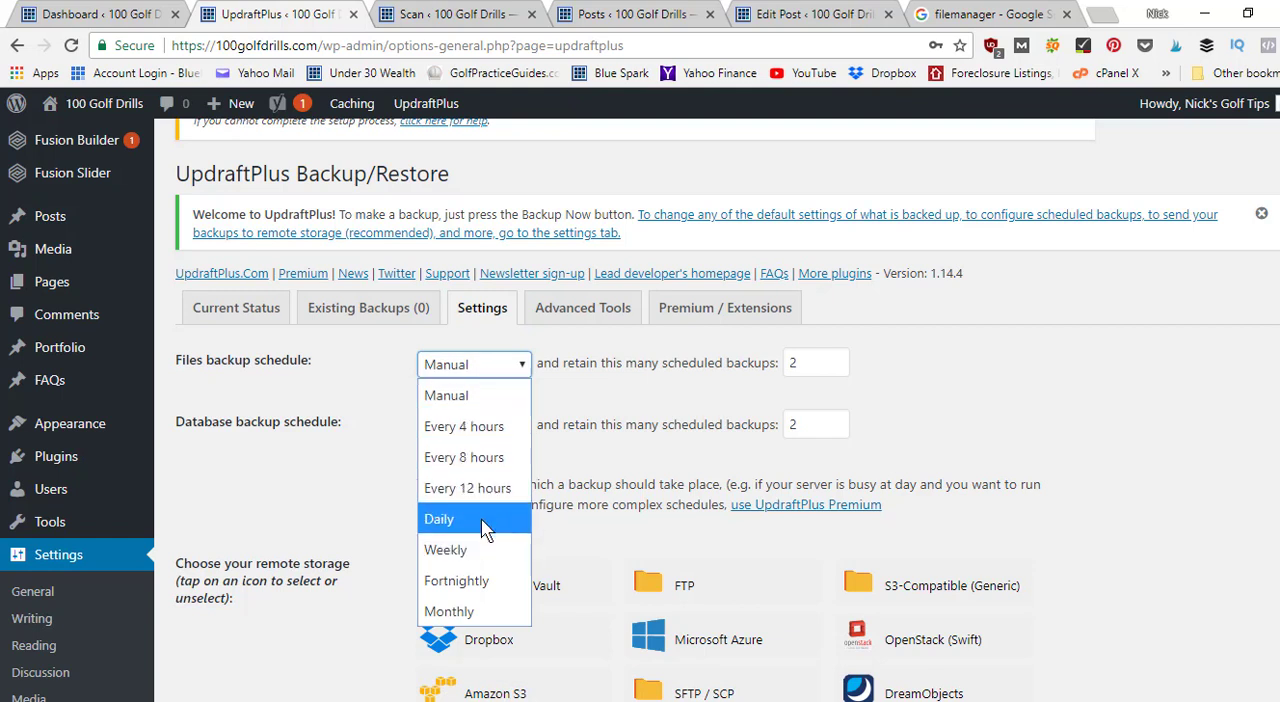
click(367, 463)
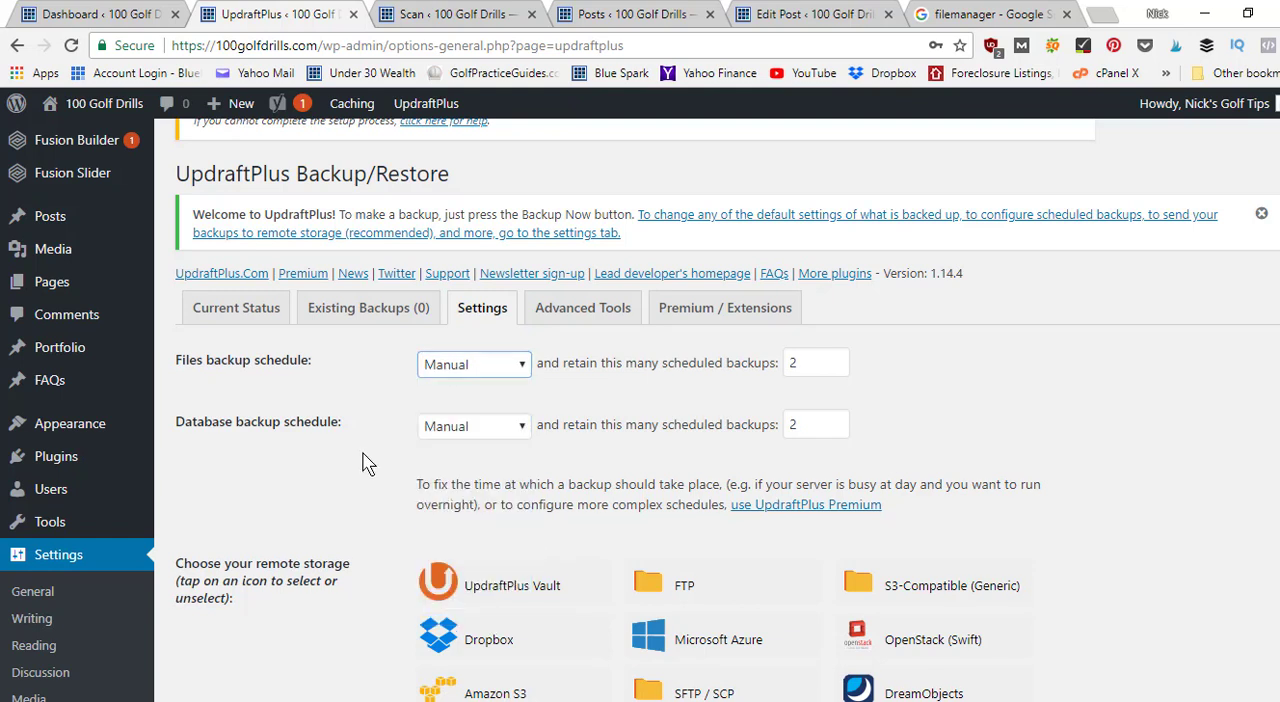
click(367, 463)
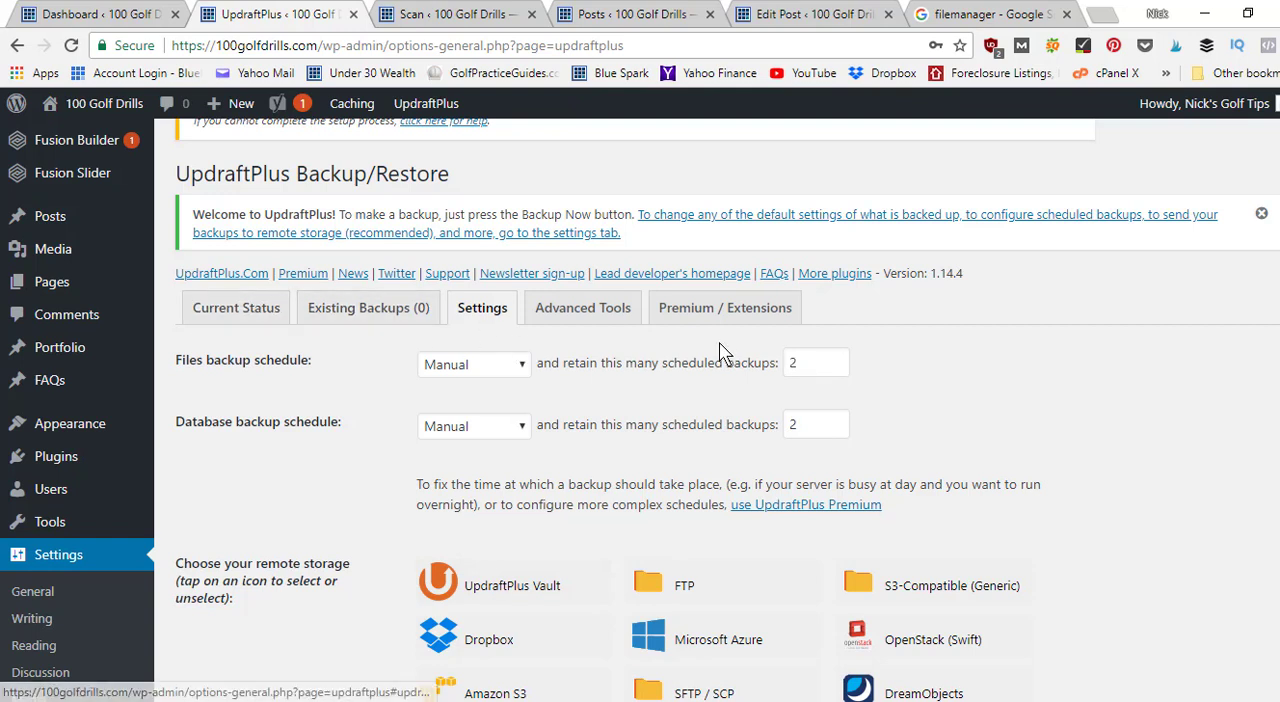
Check UpdraftPlus's current status, existing backups and the number of scheduled backups to retain.
click(215, 315)
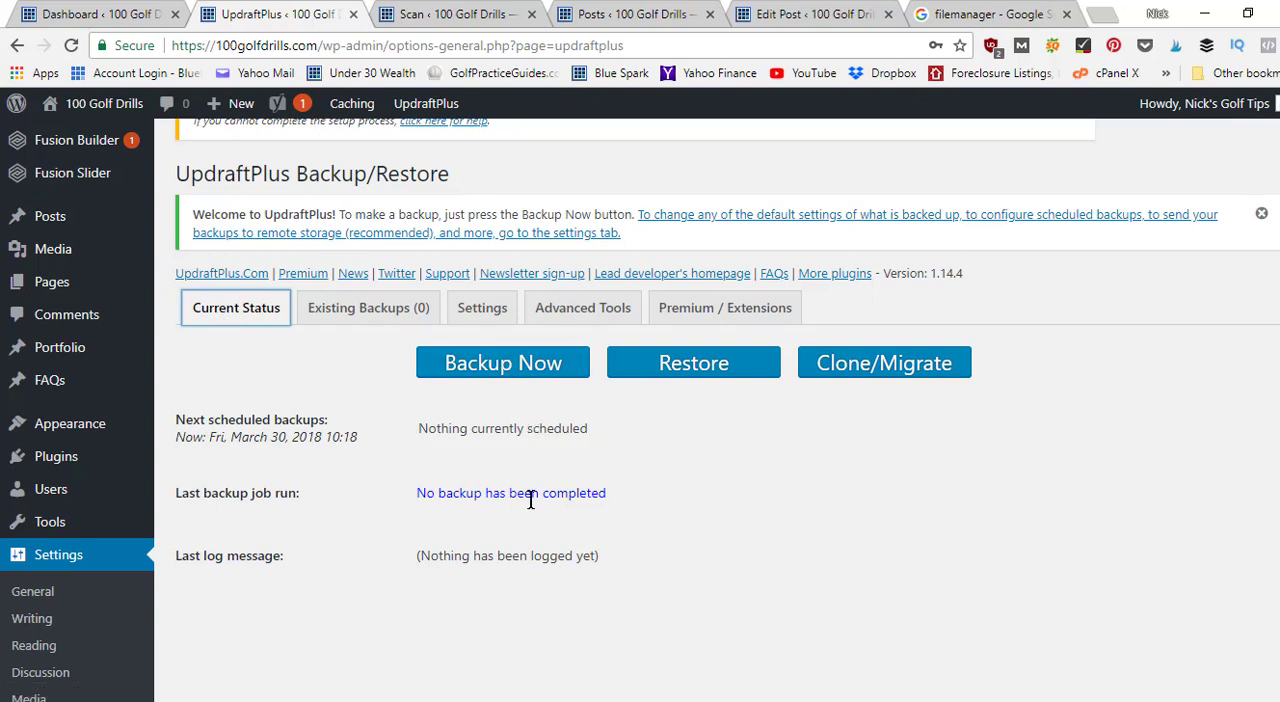
click(355, 307)
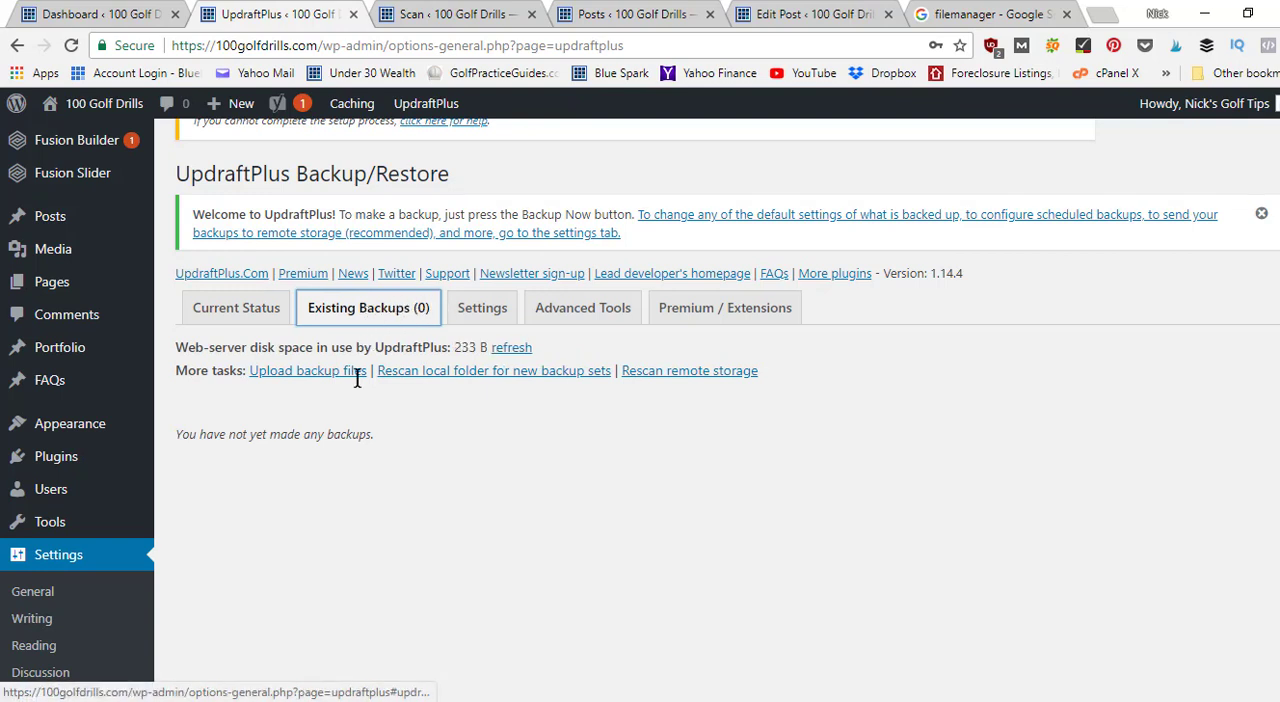
click(483, 315)
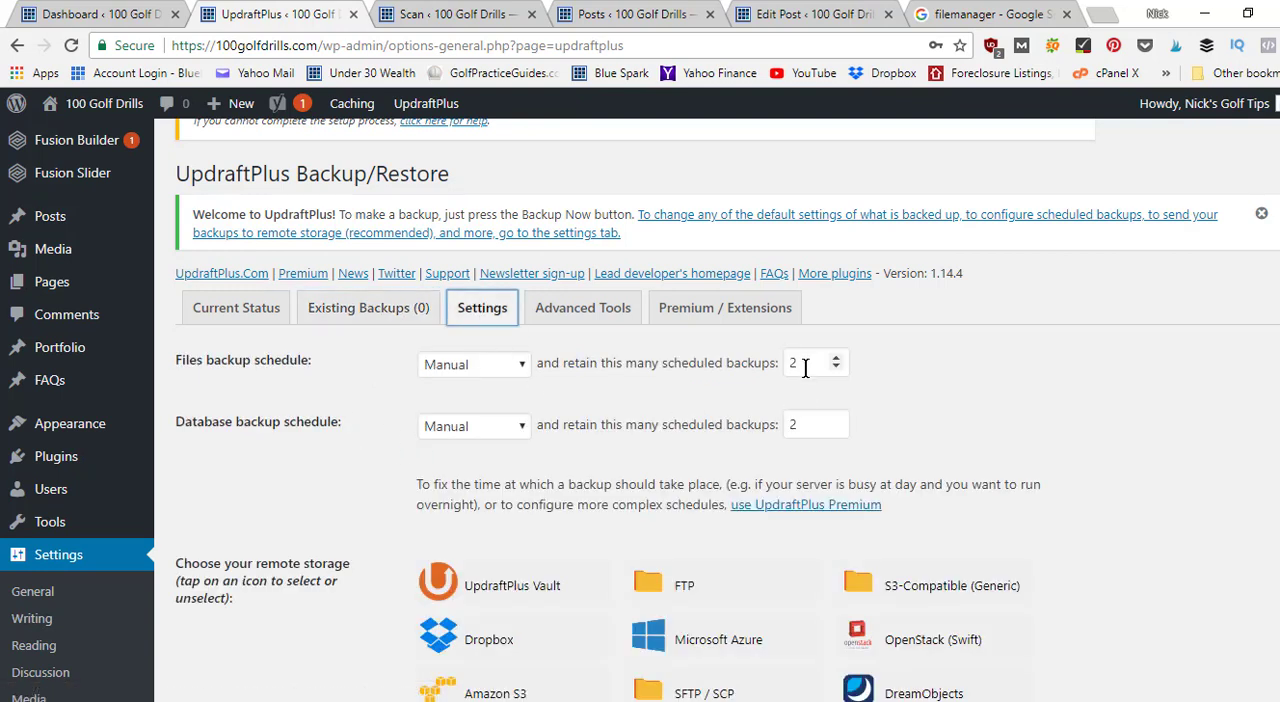
click(385, 316)
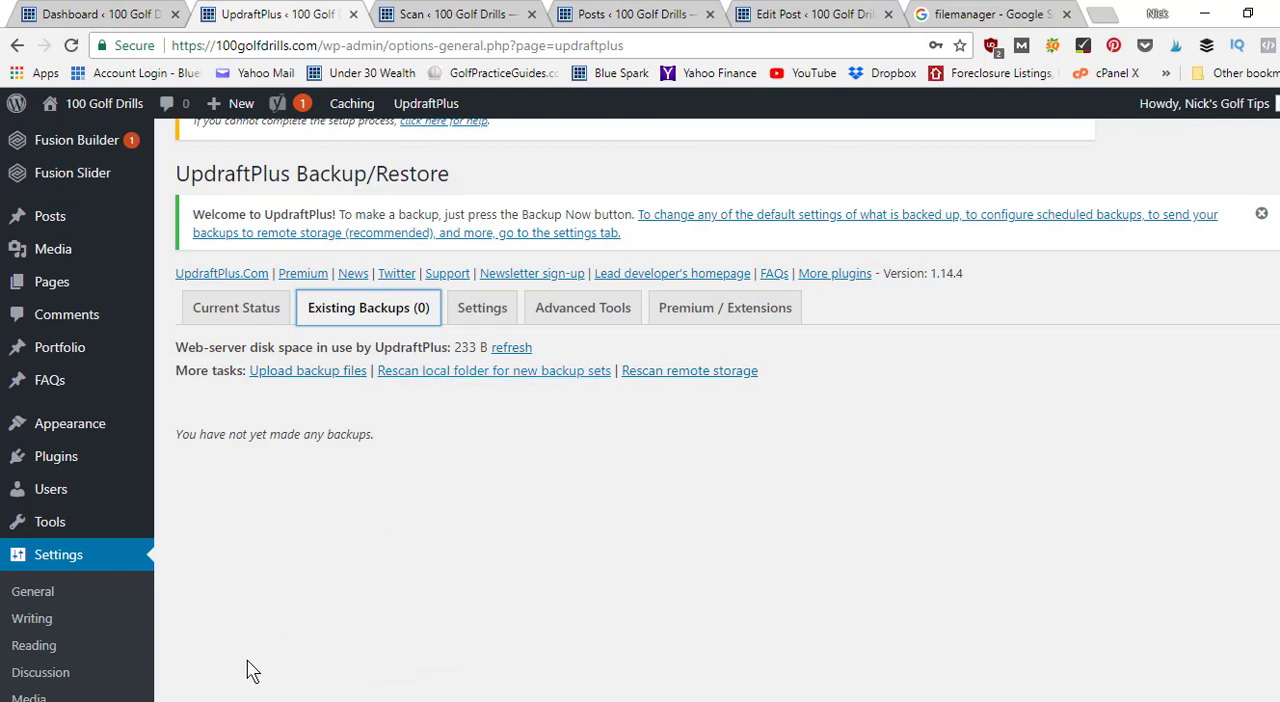
Examine the remote storage choices and backup schedule in UpdraftPlus's settings.
click(480, 320)
scroll(571, 320, down, 4)
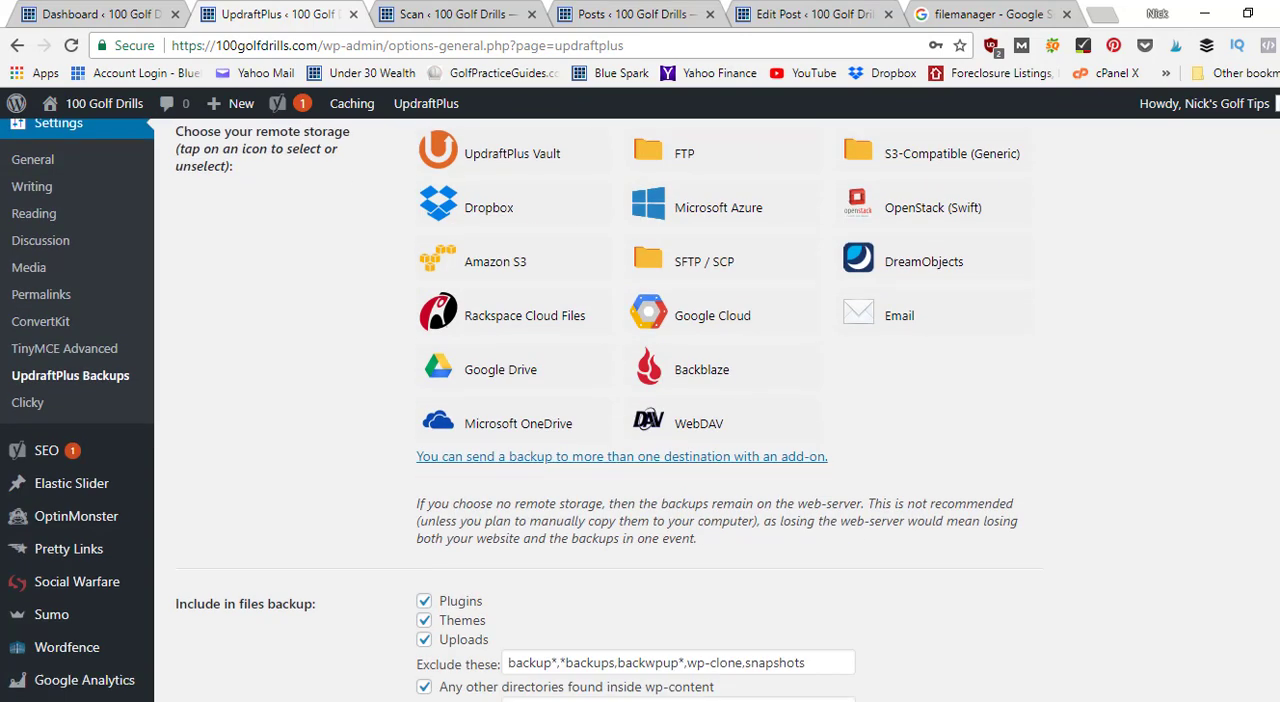
scroll(640, 410, up, 1)
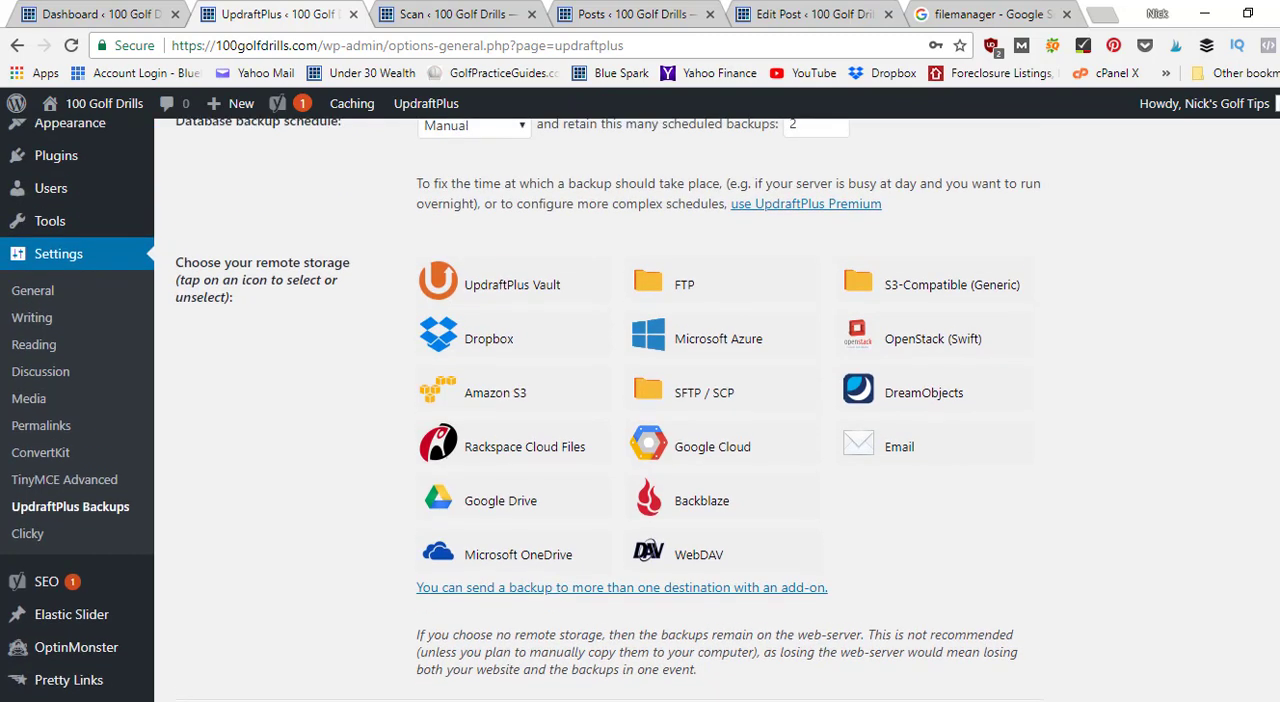
scroll(540, 420, up, 1)
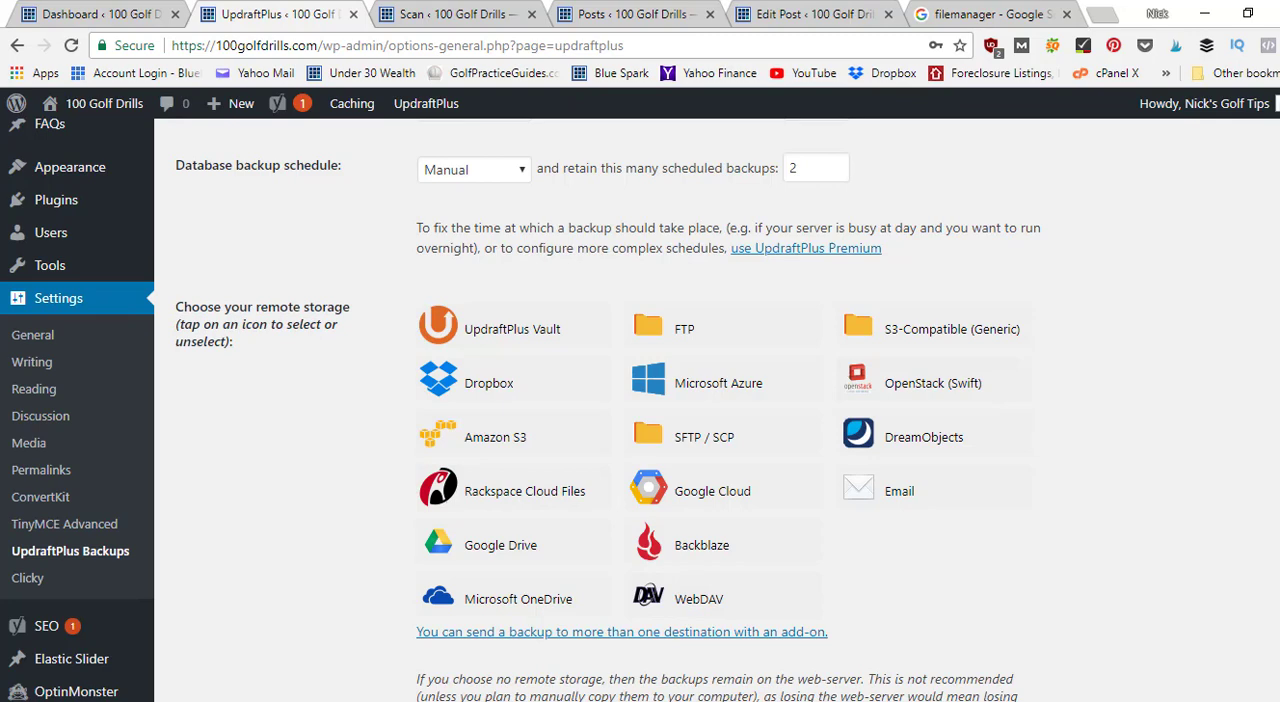
right_click(999, 310)
key(Escape)
scroll(717, 410, up, 4)
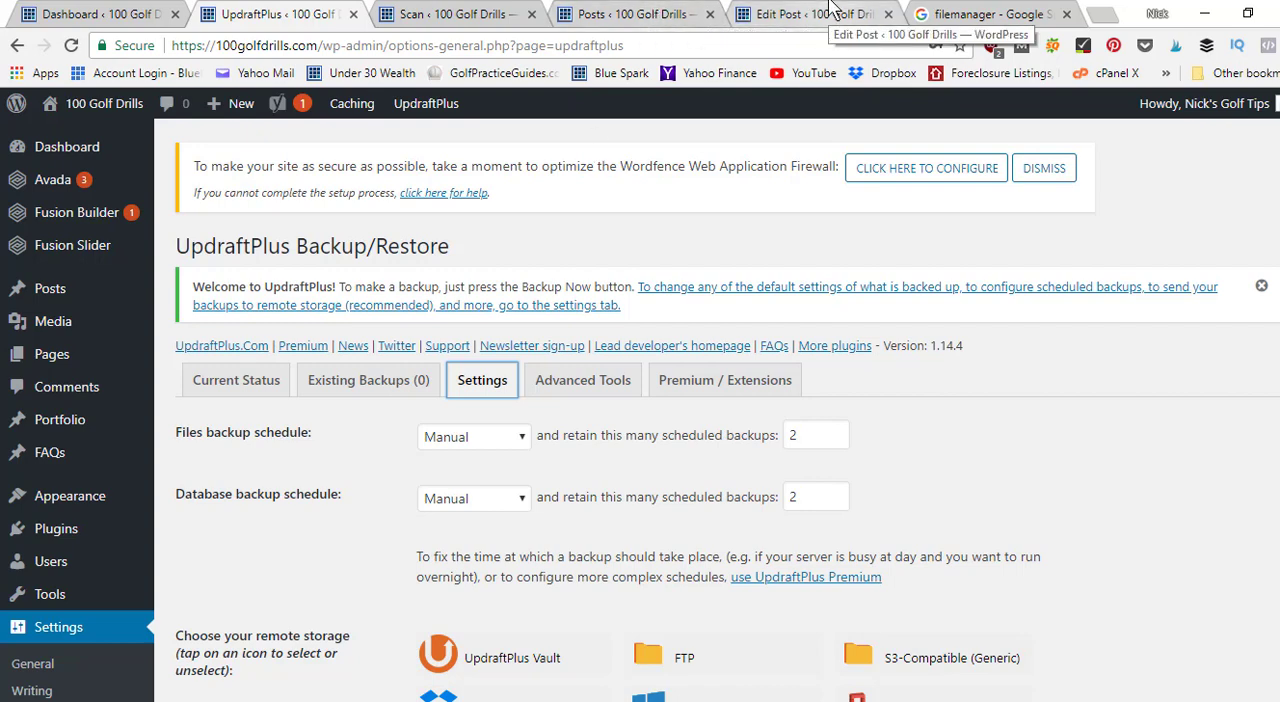
Switch to the WordPress dashboard and look over its overview and the site's admin sections, including Posts and Plugins.
click(1000, 14)
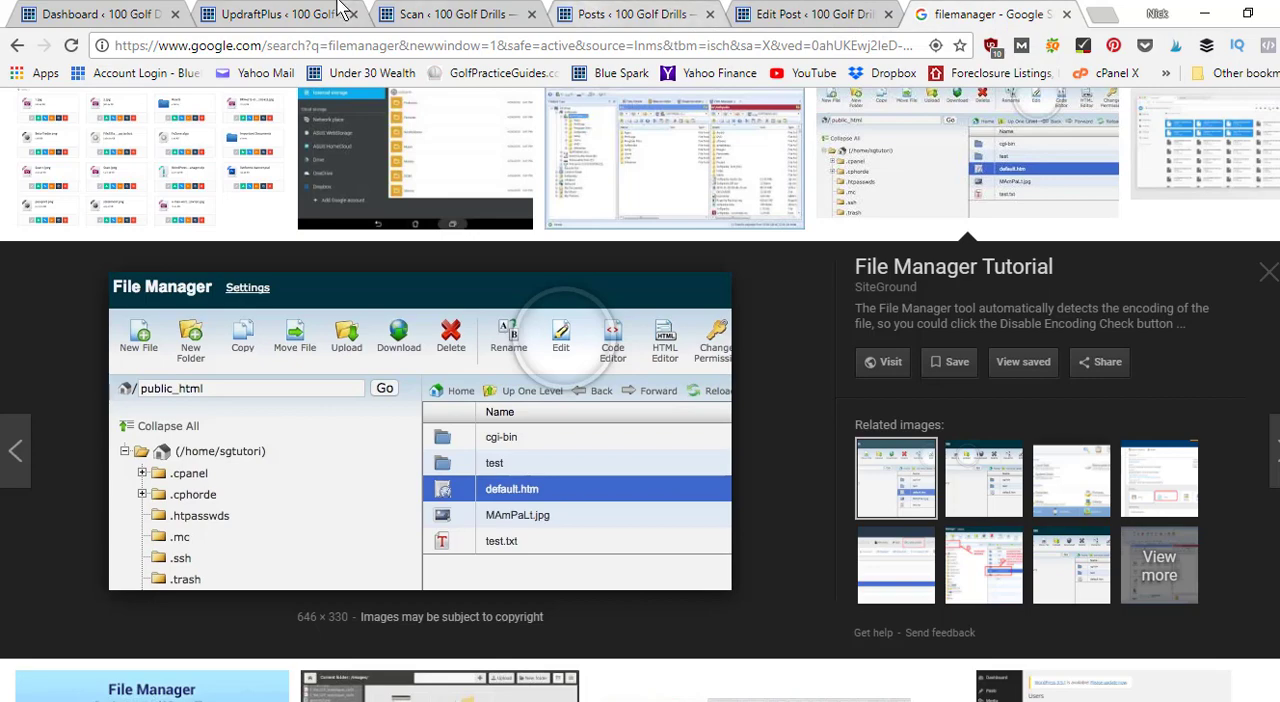
click(245, 12)
click(80, 8)
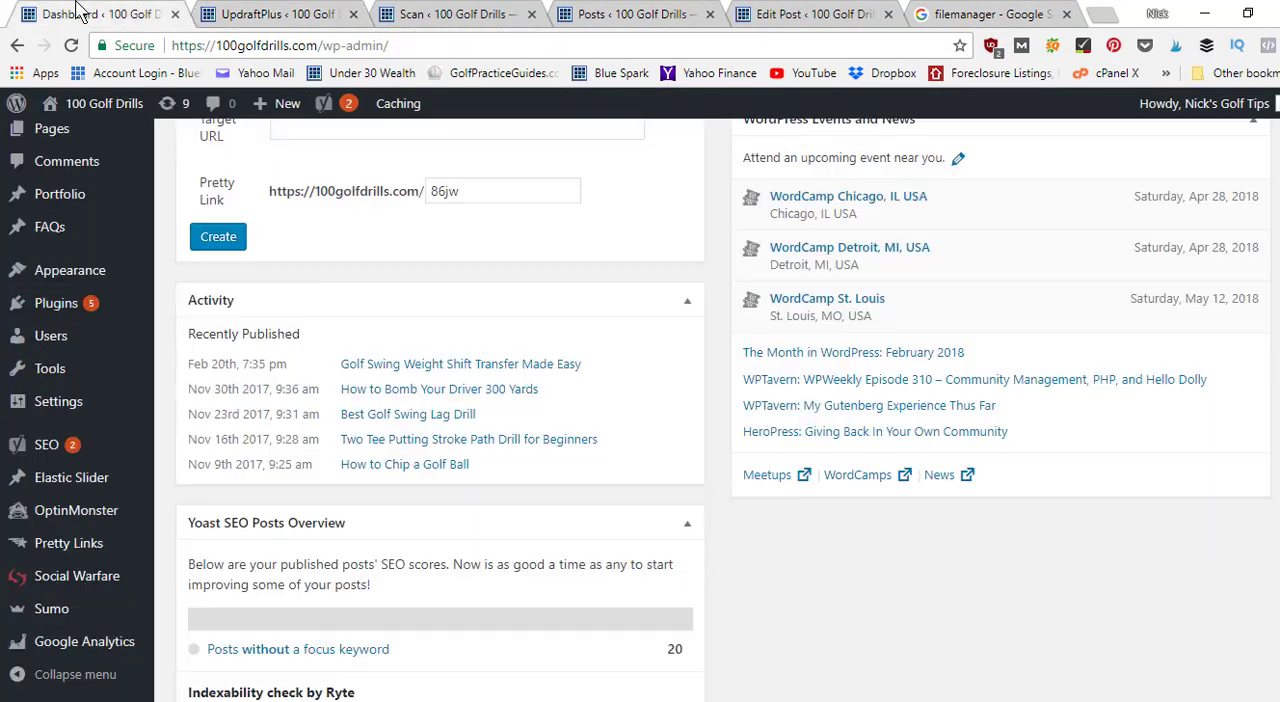
scroll(827, 298, up, 5)
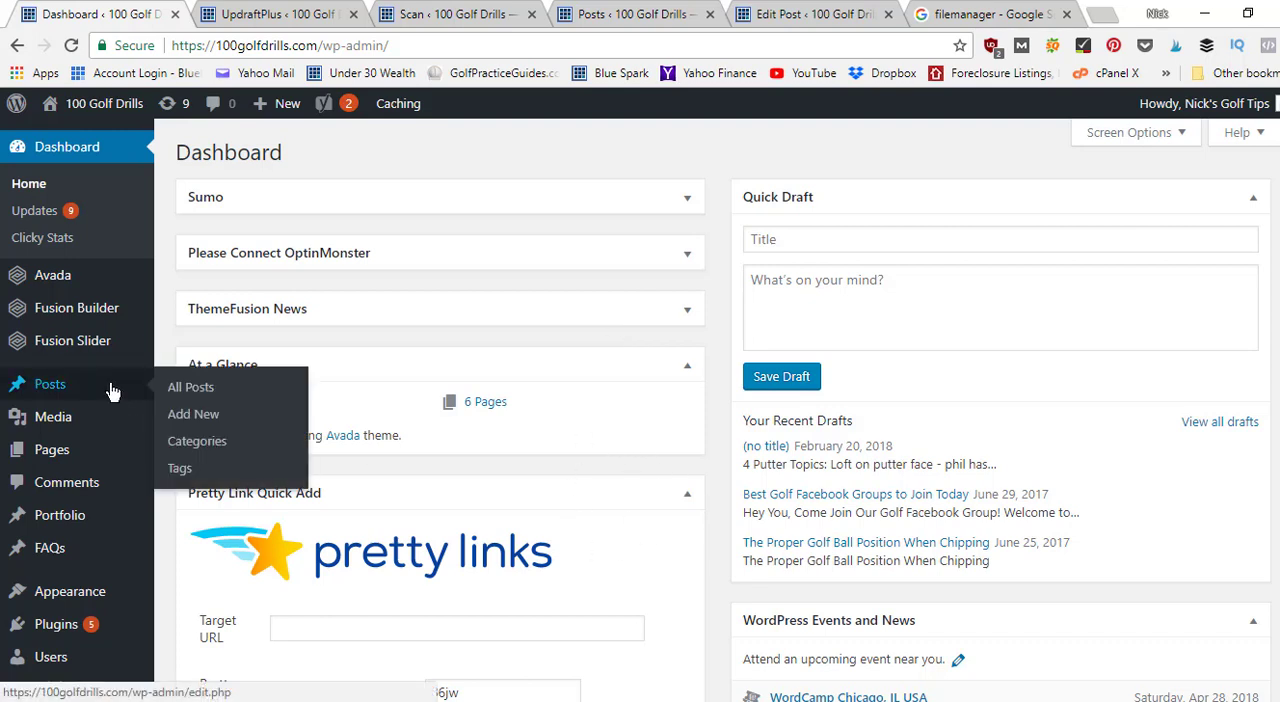
mouse_move(114, 443)
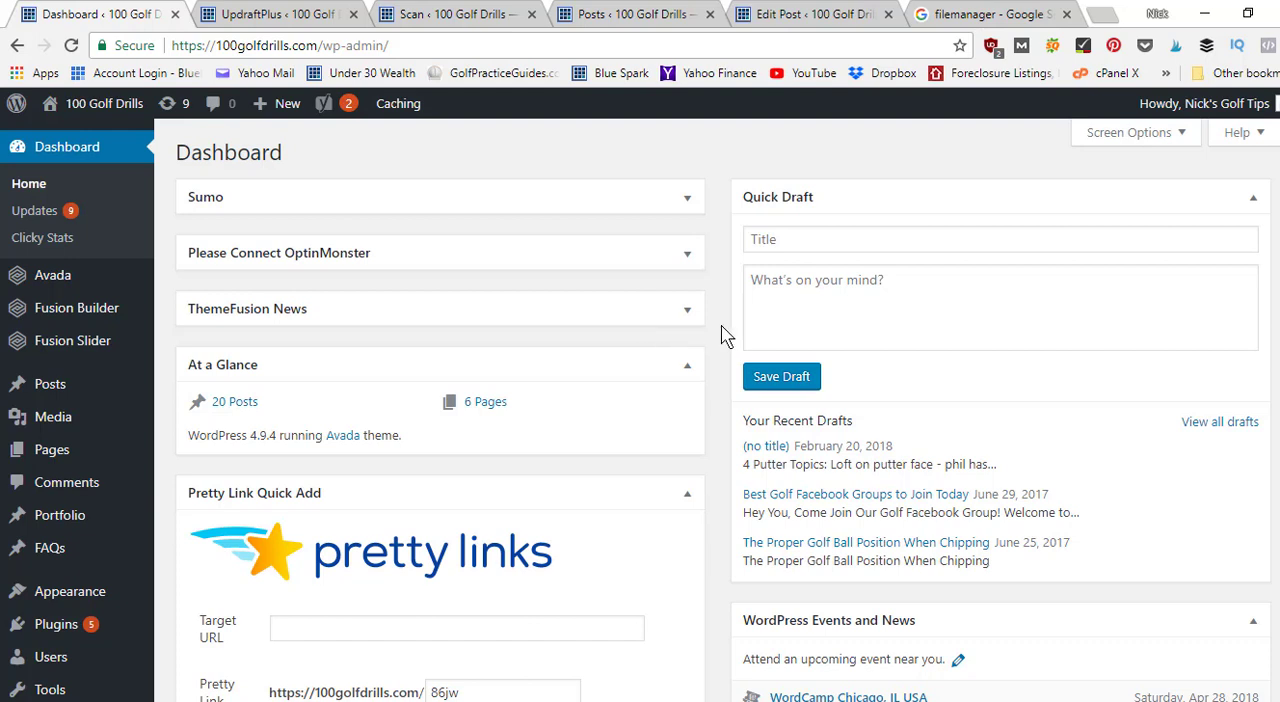
scroll(447, 508, down, 3)
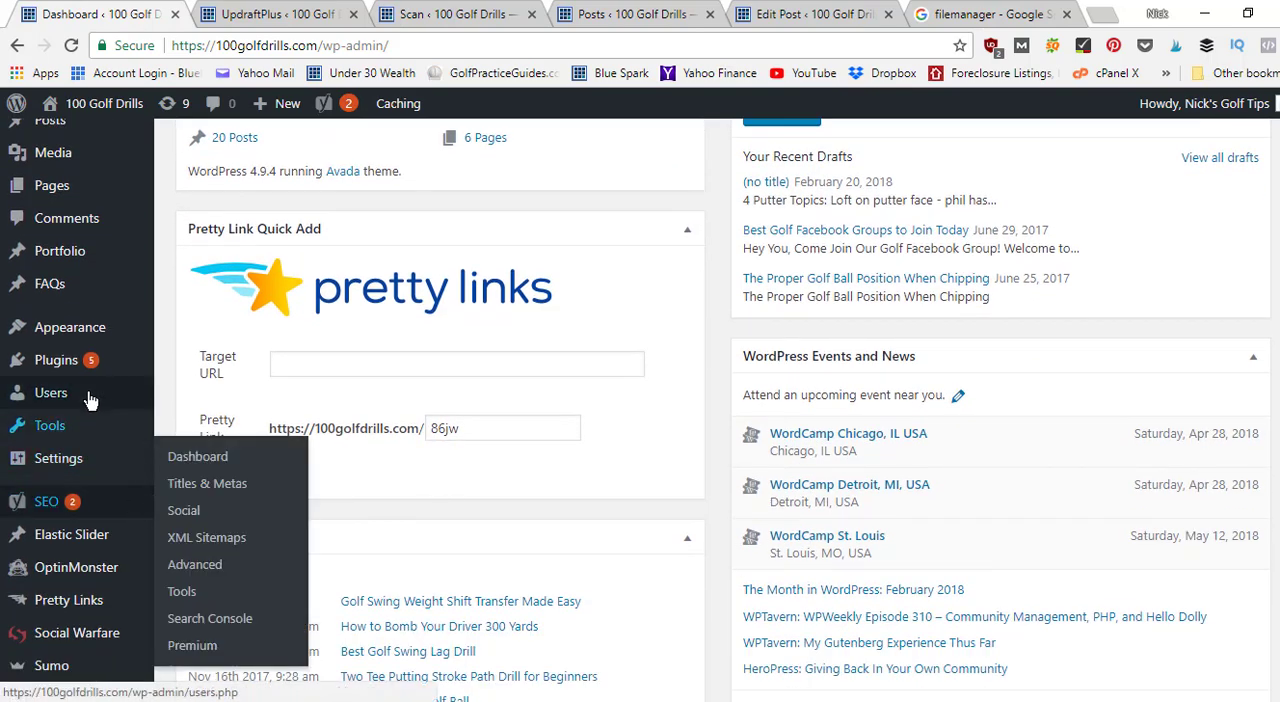
mouse_move(73, 366)
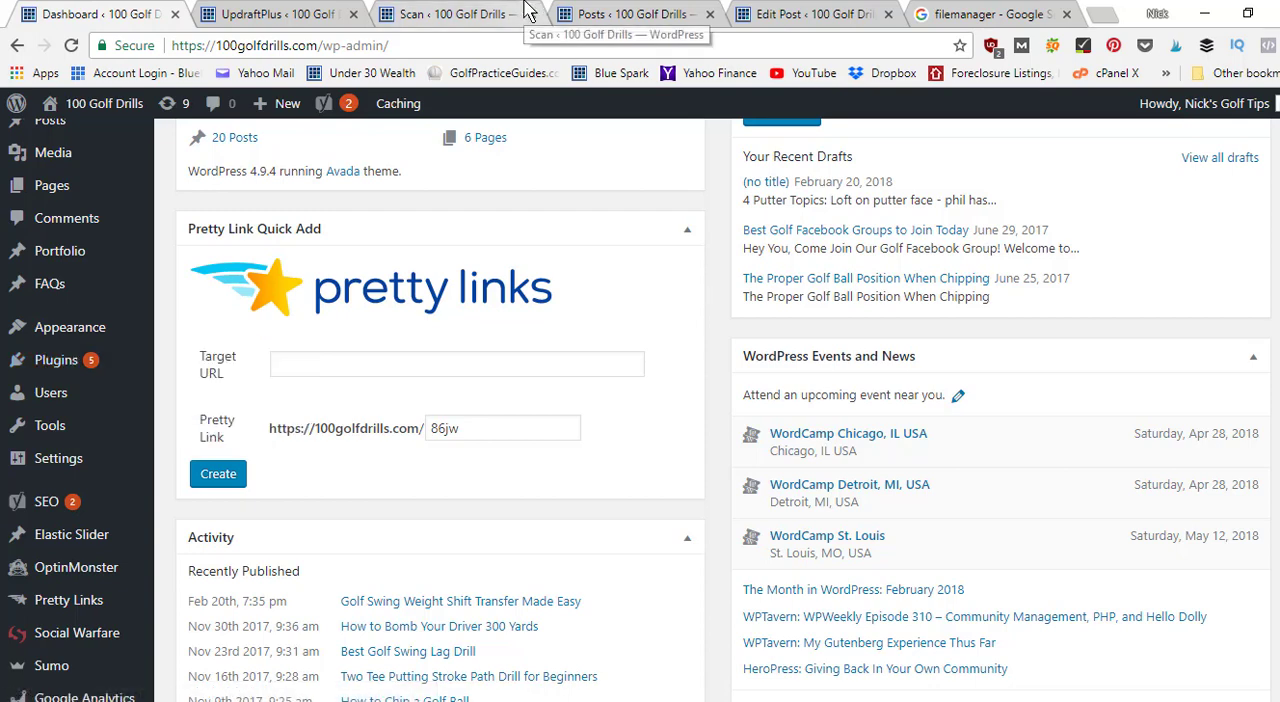
Switch to the Wordfence Scan page and examine the scan stages, scan results and protection status.
click(476, 12)
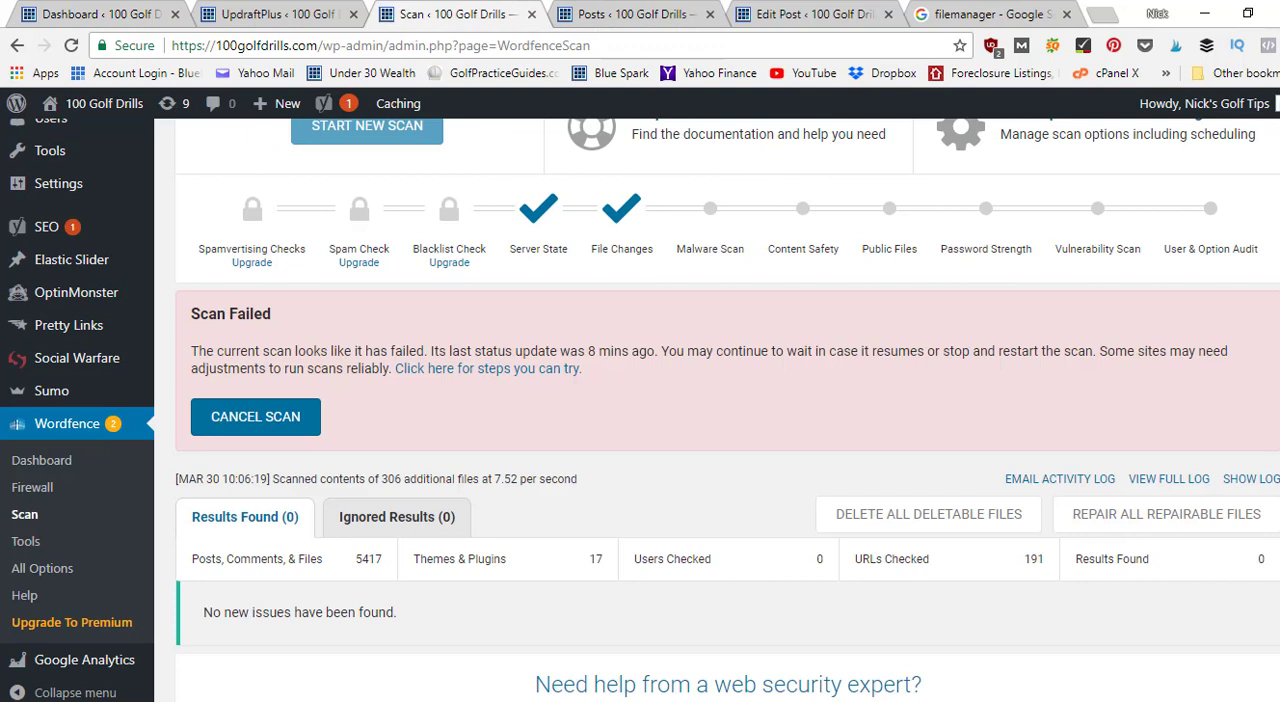
scroll(743, 171, down, 2)
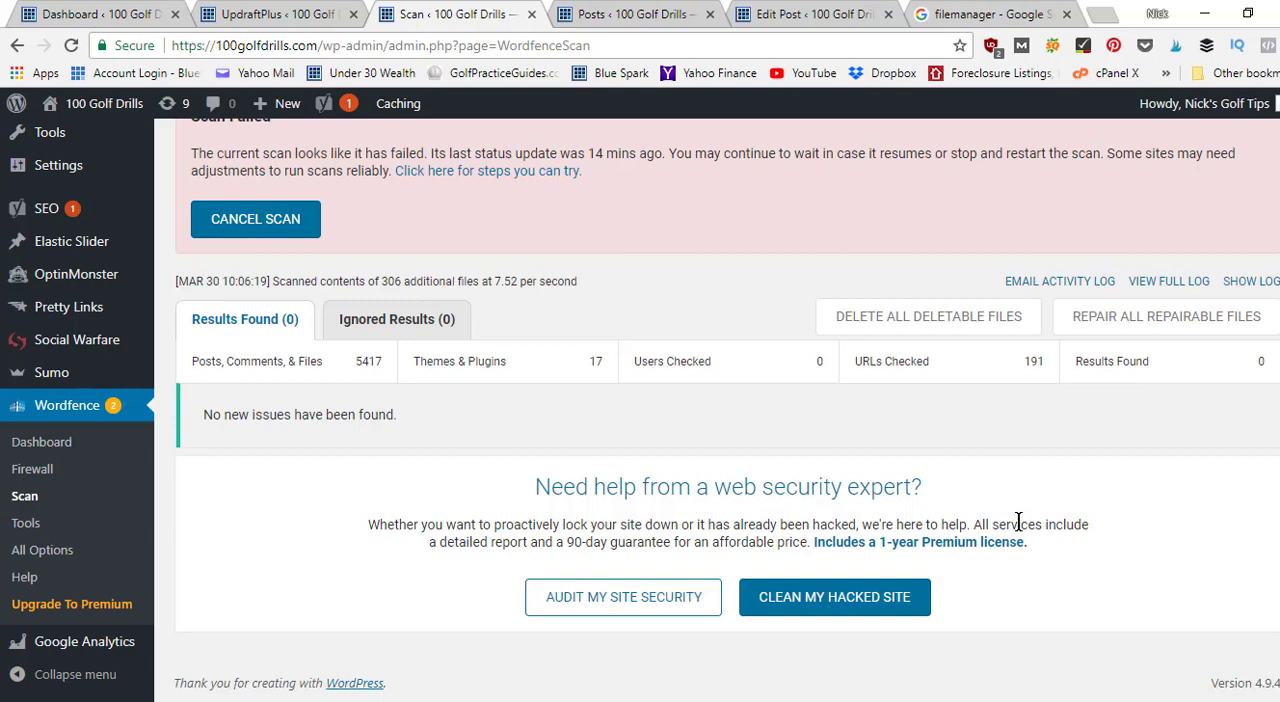
scroll(537, 450, up, 10)
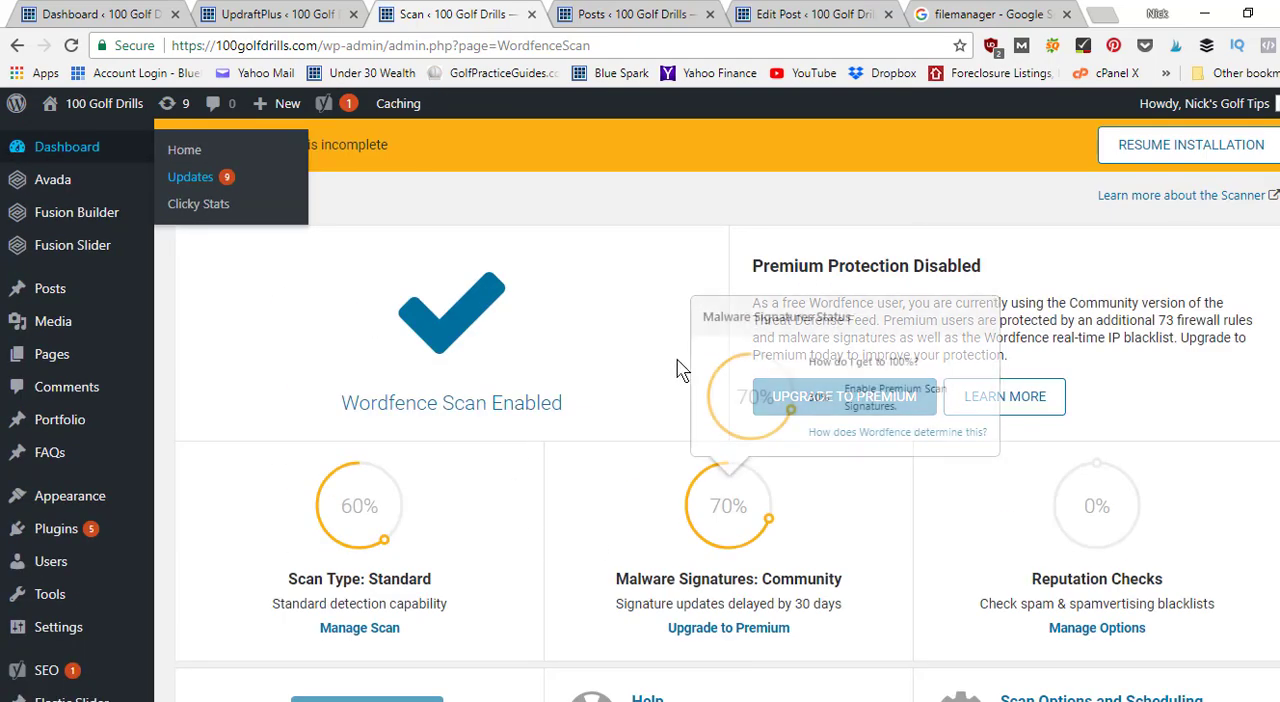
scroll(622, 476, down, 6)
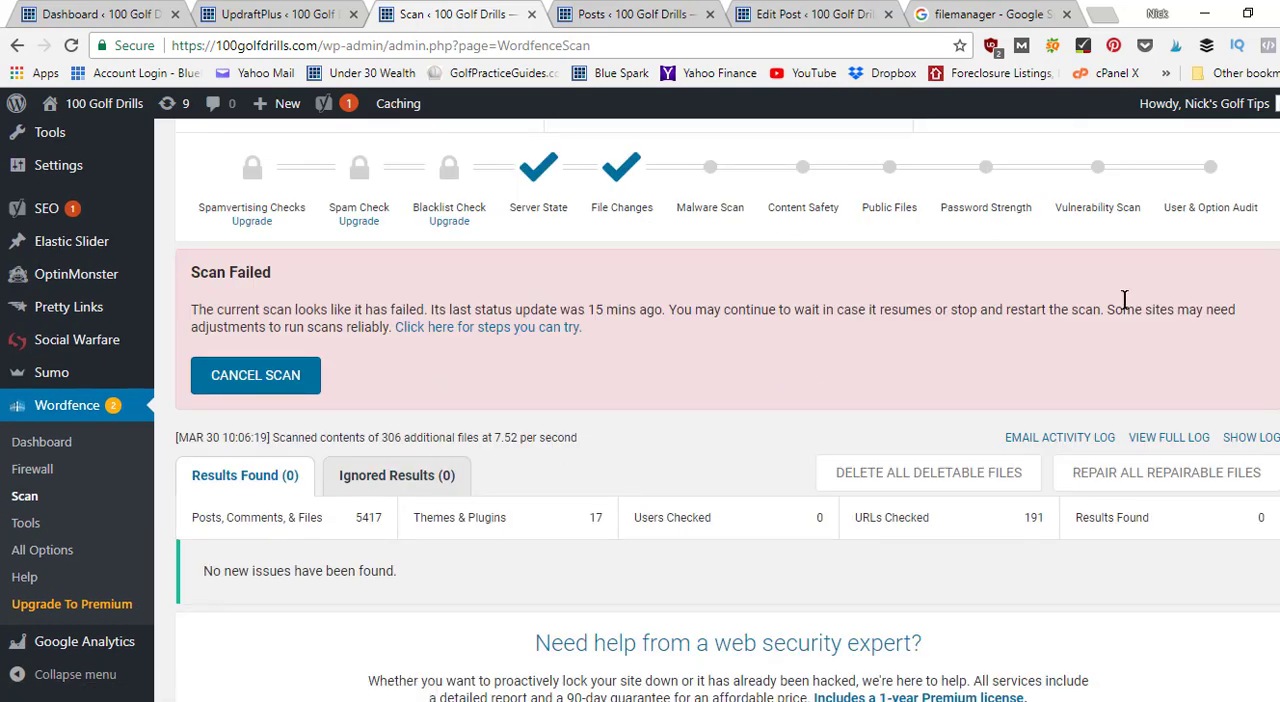
scroll(67, 146, up, 8)
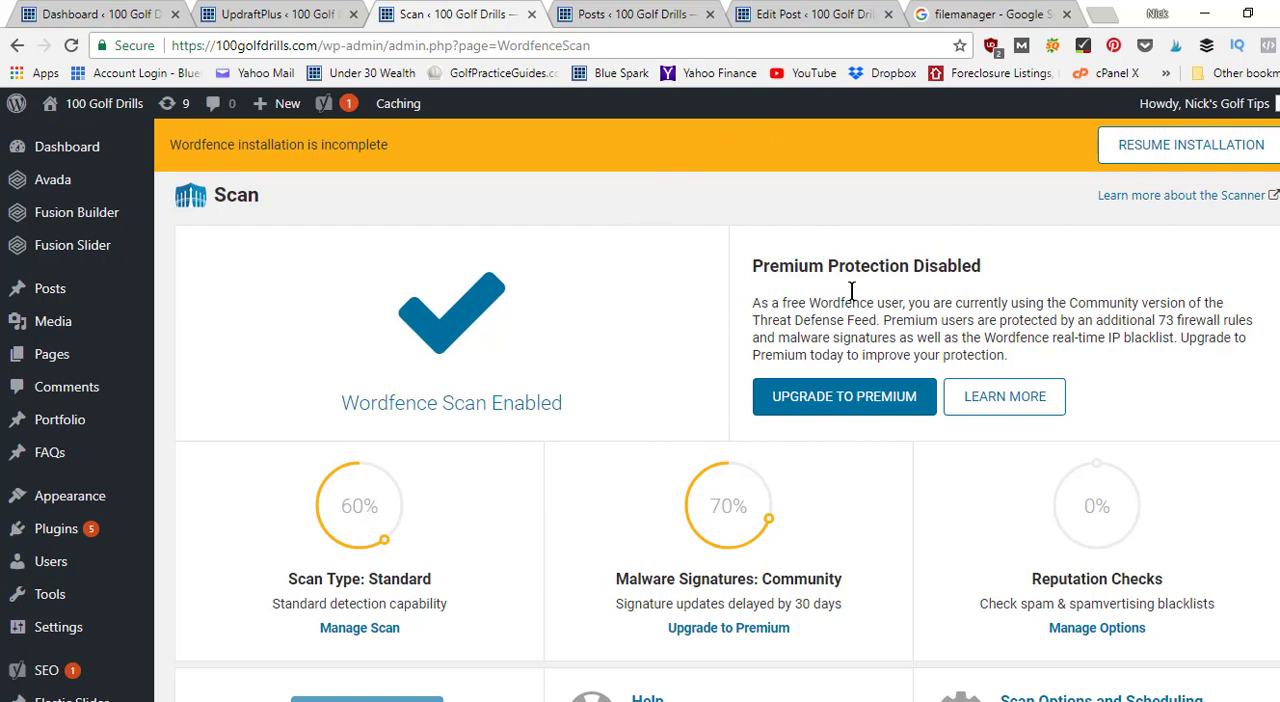
scroll(915, 282, down, 2)
scroll(915, 282, down, 5)
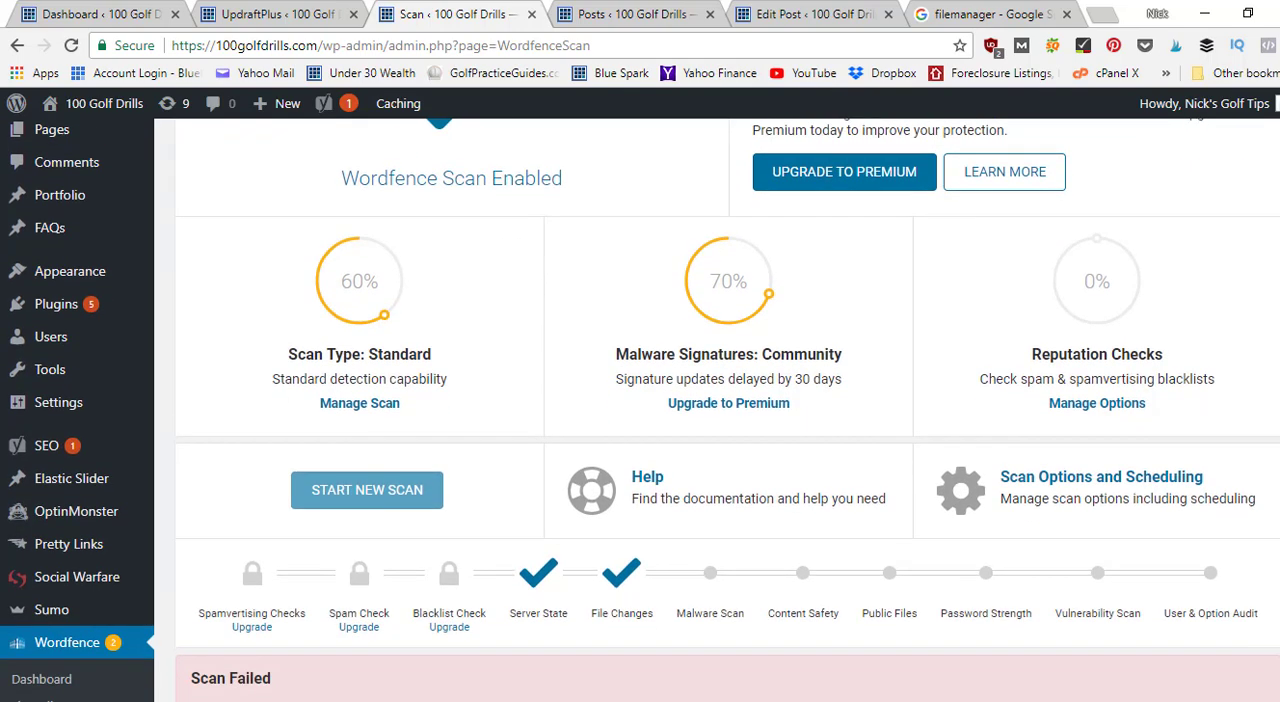
scroll(915, 282, up, 7)
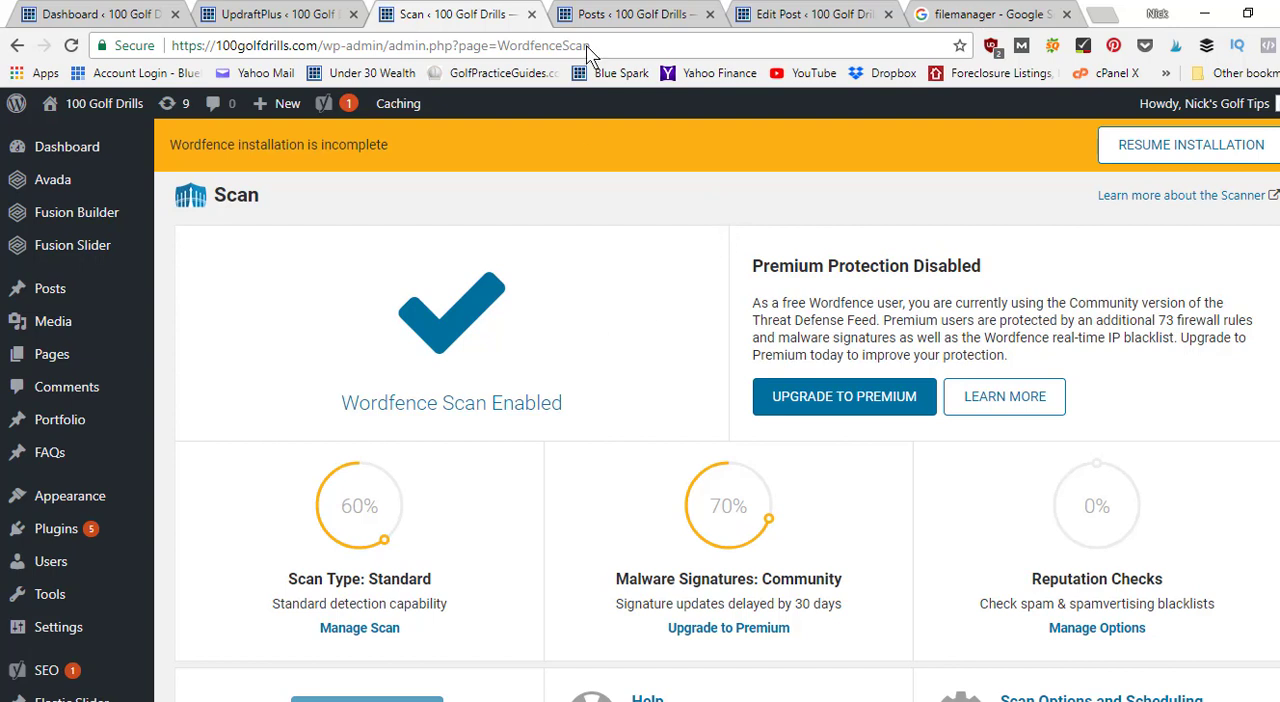
Look over the posts list, the file manager image search and the editor for "Golf Swing Weight Shift Transfer Made Easy".
click(610, 12)
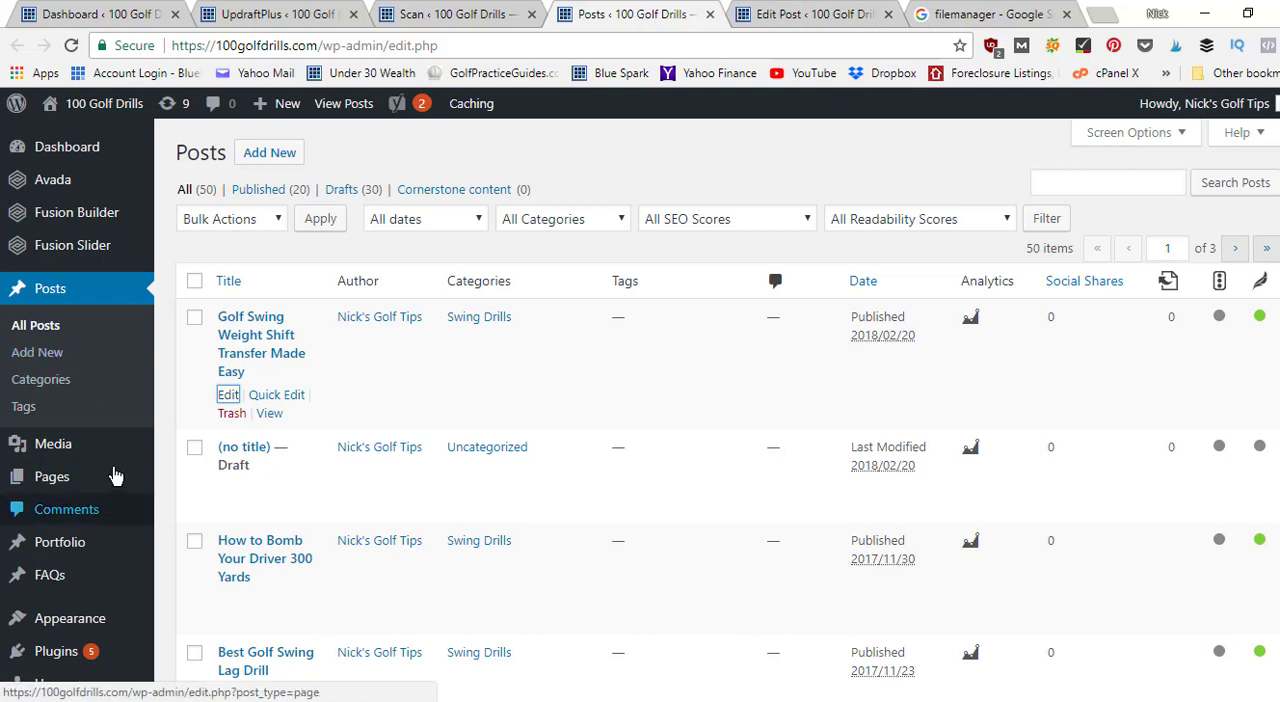
mouse_move(101, 472)
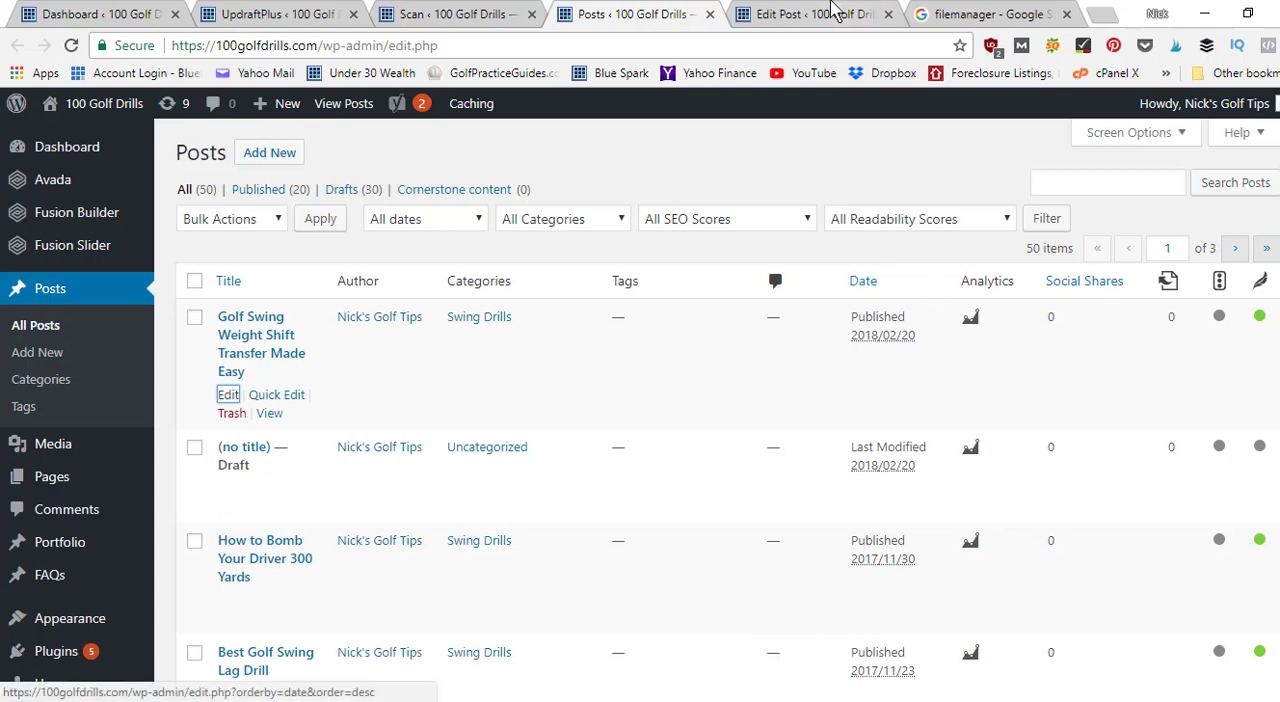
click(832, 12)
click(975, 12)
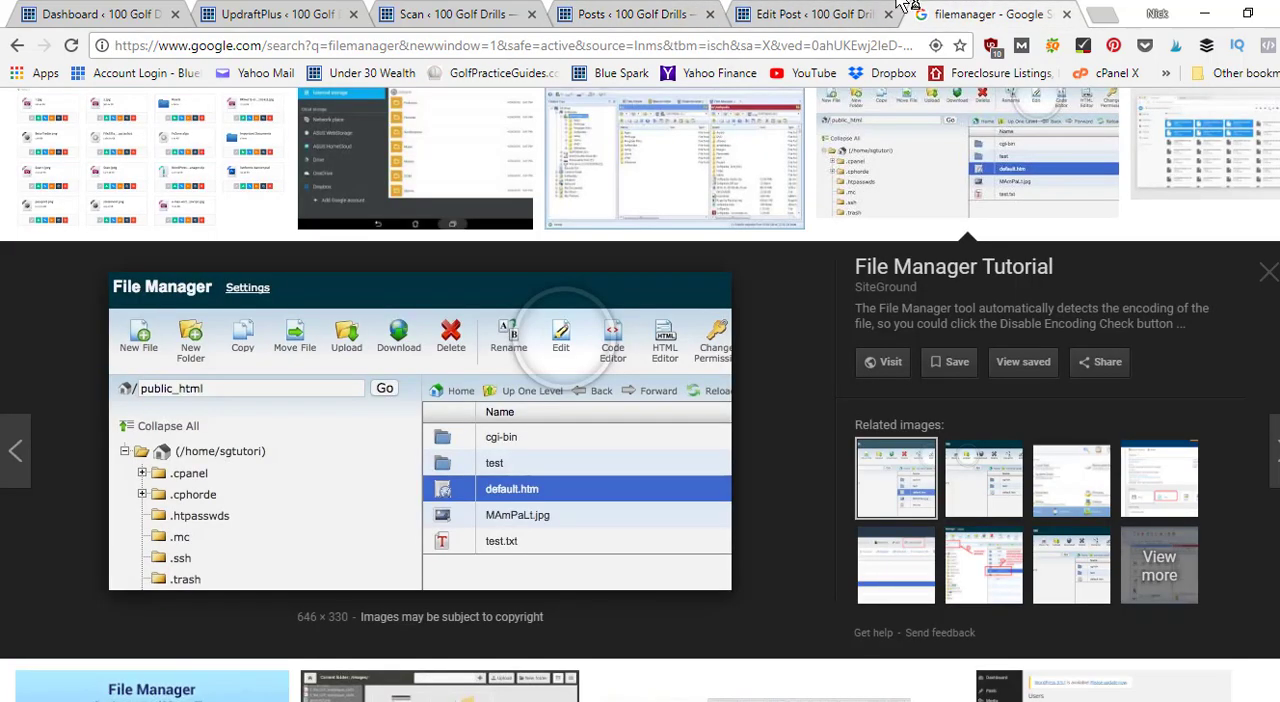
click(843, 10)
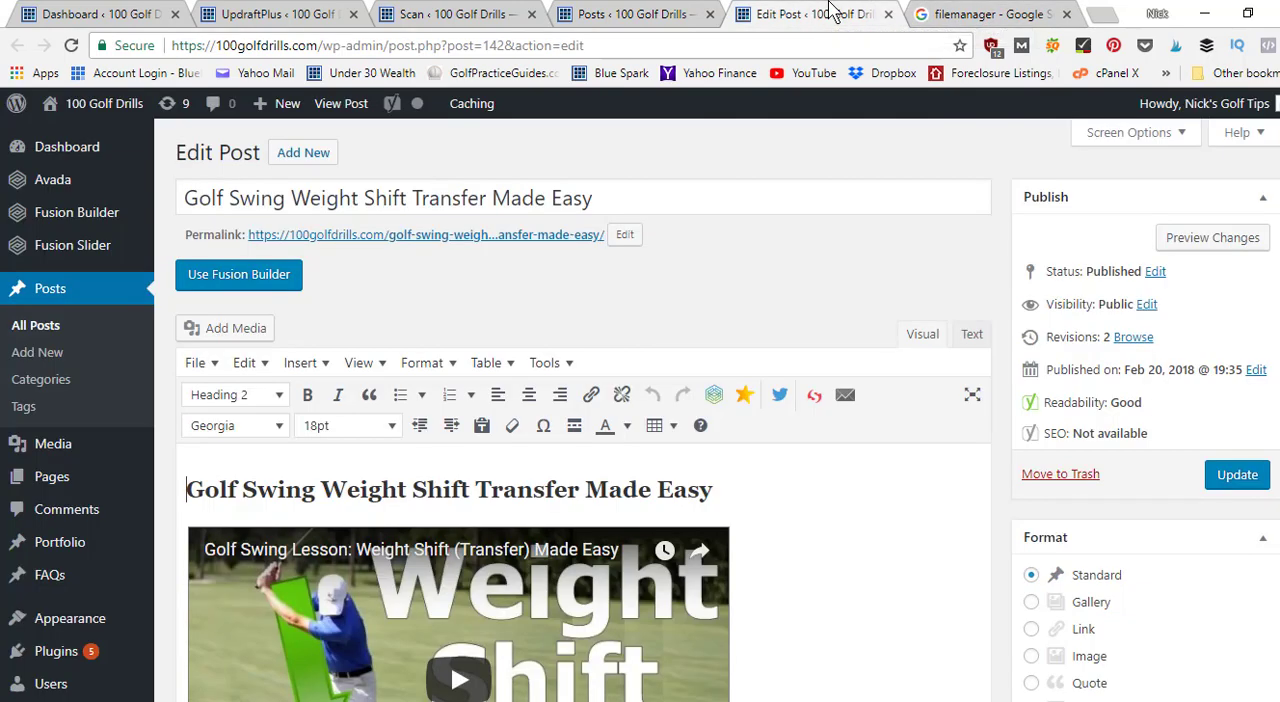
Return to the Wordfence Scan page and view the status details for the standard scan type.
click(643, 10)
click(466, 10)
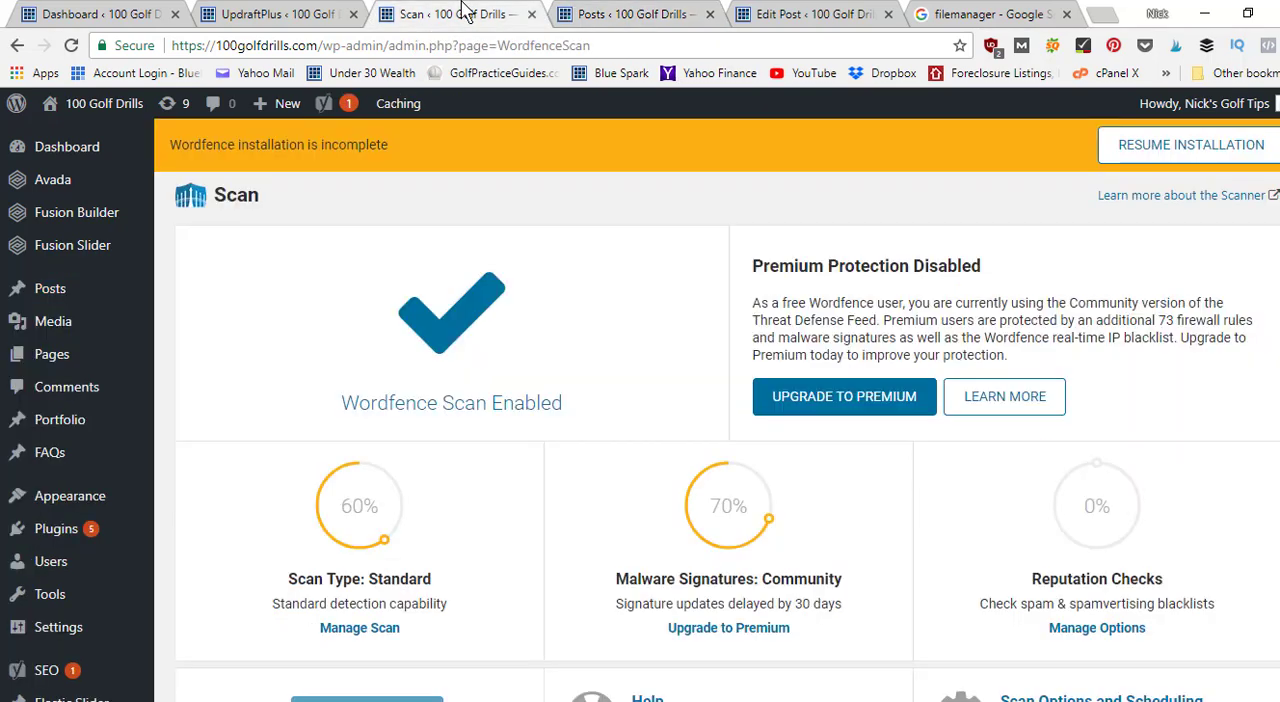
mouse_move(368, 506)
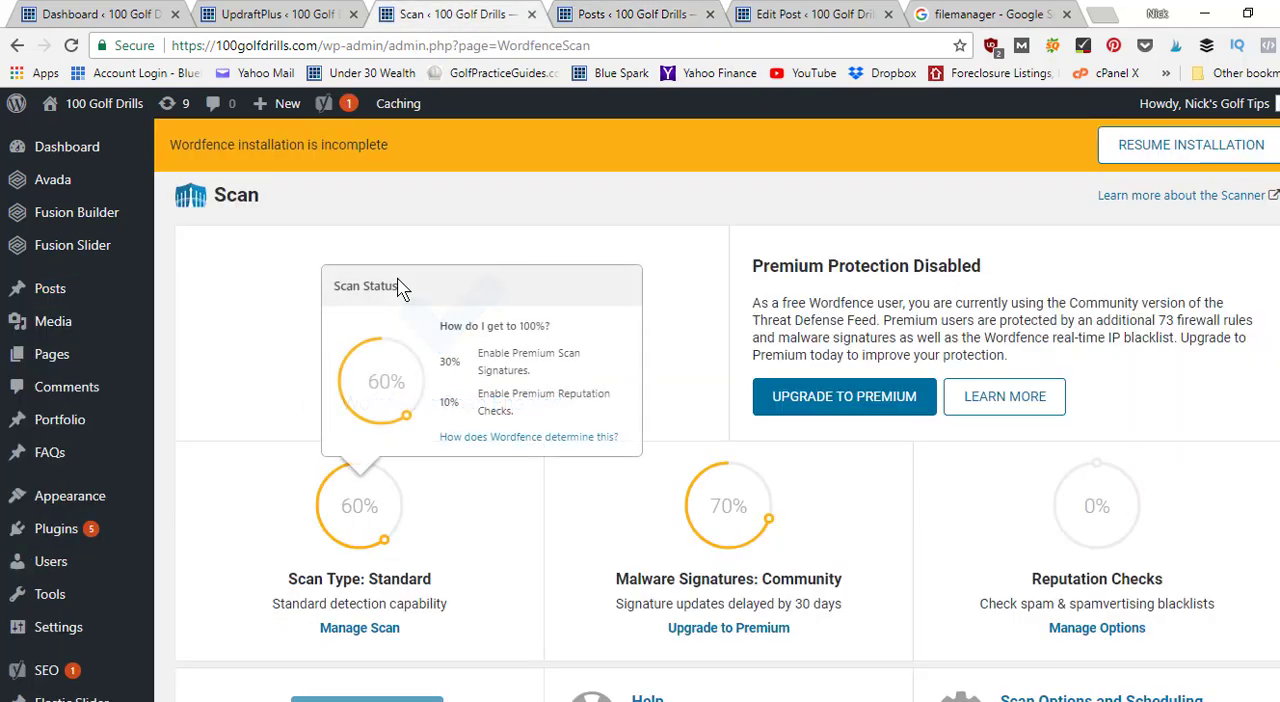